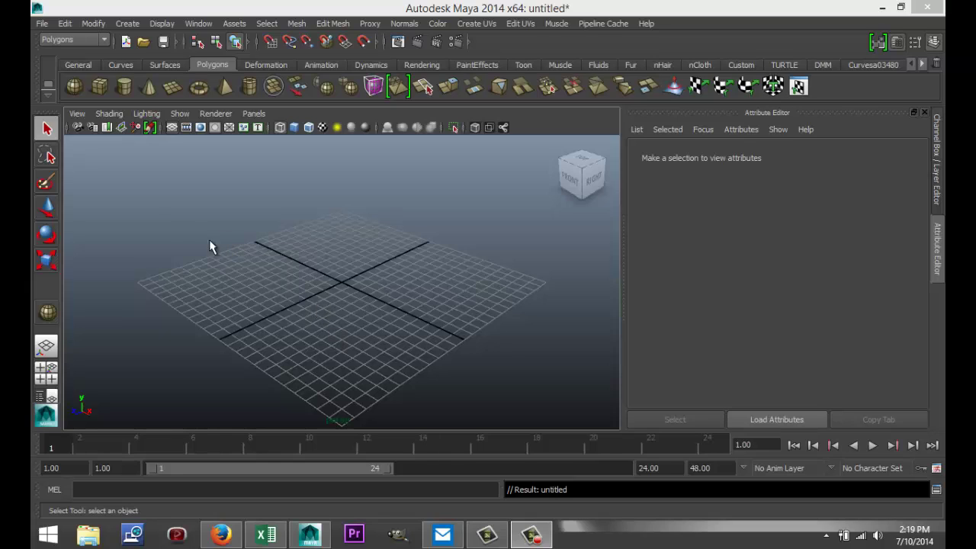
Step: Draw a polygon sphere at the grid centre and give it 40 axis and 40 height subdivisions
{"action": "left_click", "coordinate": [74, 86]}
{"action": "left_click_drag", "start_coordinate": [349, 287], "coordinate": [352, 290]}
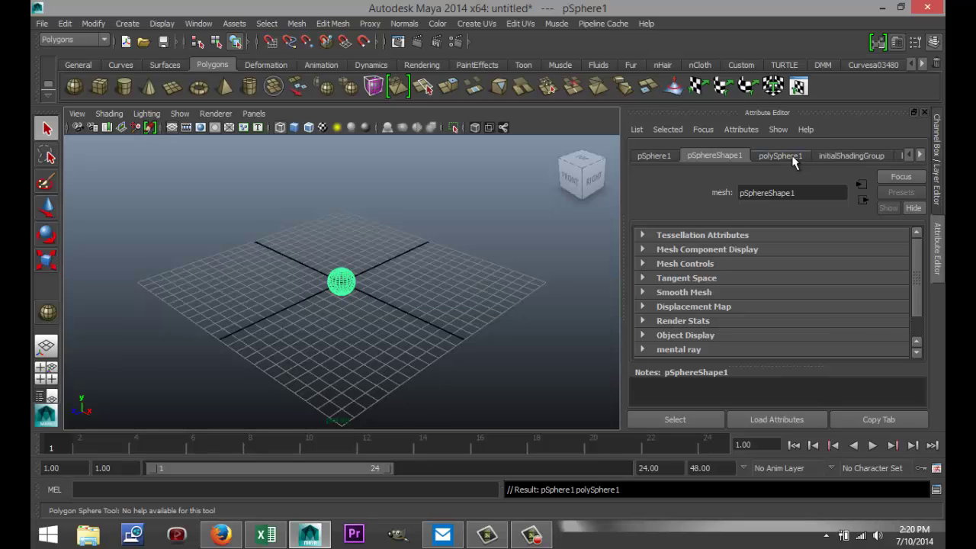
{"action": "left_click", "coordinate": [779, 156]}
{"action": "double_click", "coordinate": [762, 274]}
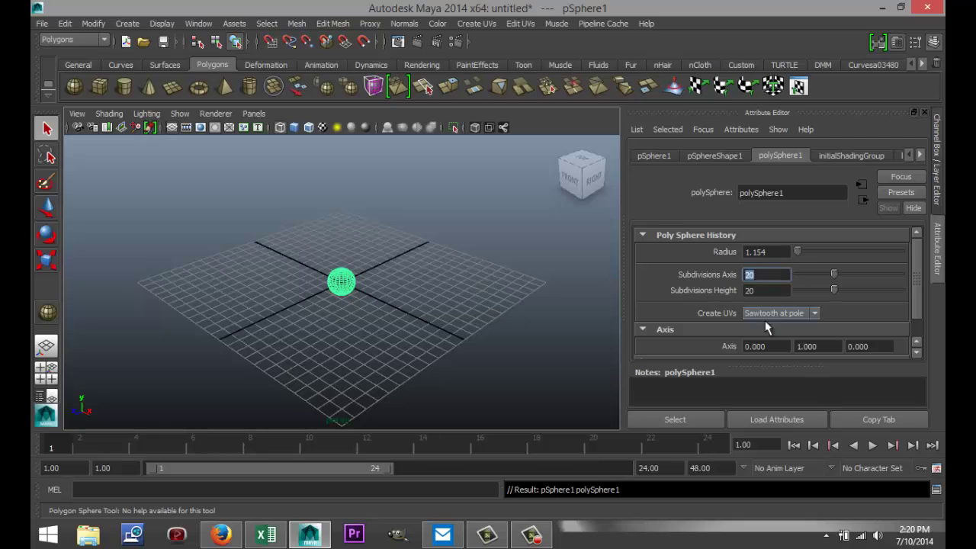
{"action": "type", "text": "40"}
{"action": "key", "text": "Tab"}
{"action": "type", "text": "40"}
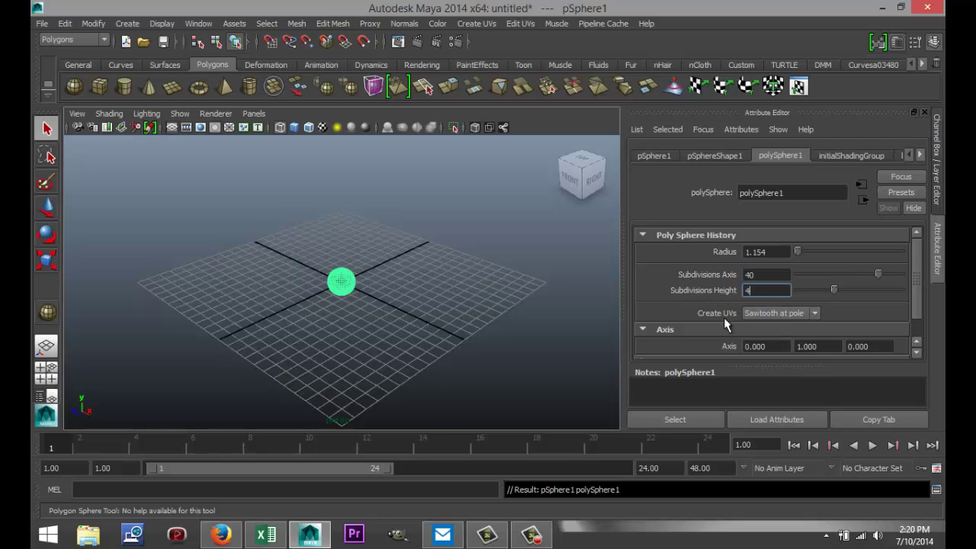
{"action": "key", "text": "Return"}
{"action": "left_click", "coordinate": [517, 375]}
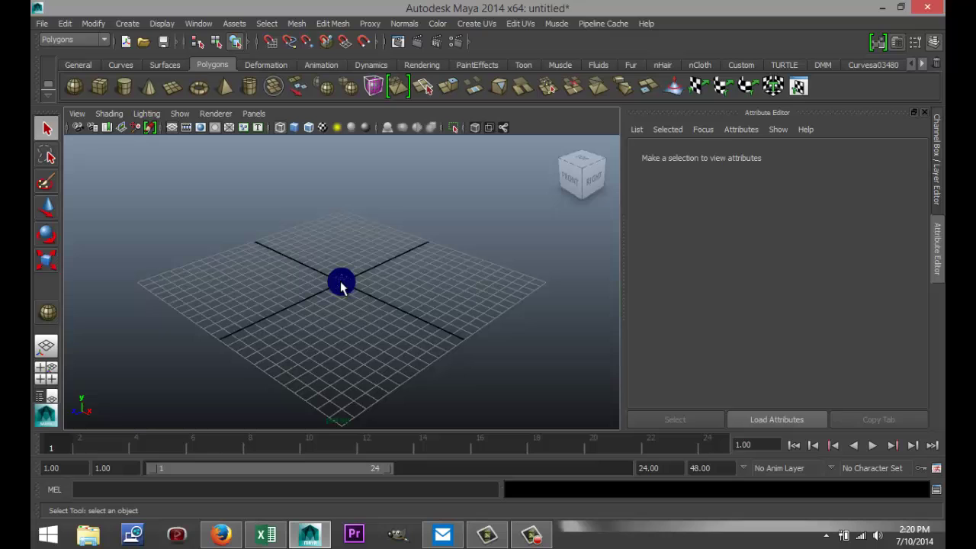
Step: From a top-down view, duplicate the sphere and place the copy beside the original
{"action": "left_click", "coordinate": [341, 286]}
{"action": "left_click_drag", "start_coordinate": [472, 328], "coordinate": [394, 392], "text": "alt"}
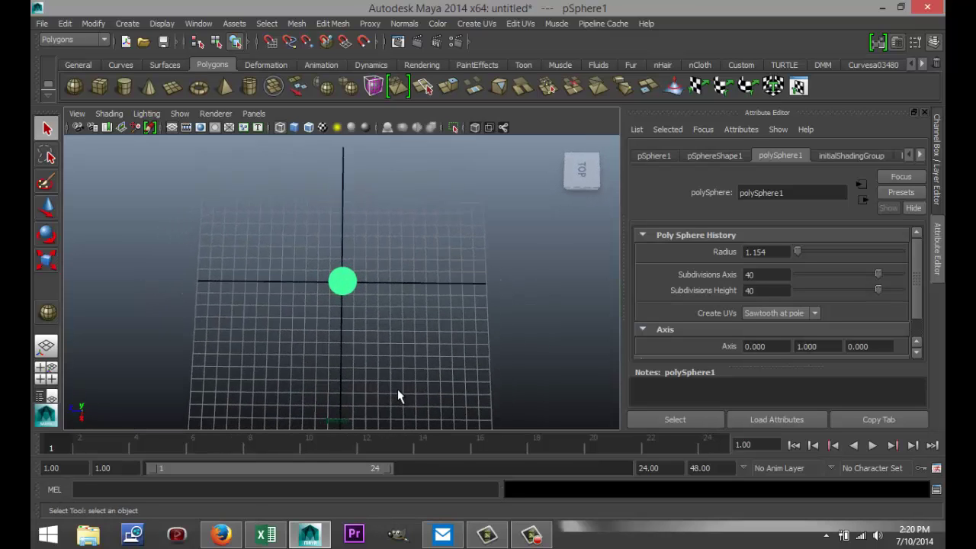
{"action": "key", "text": "ctrl+d"}
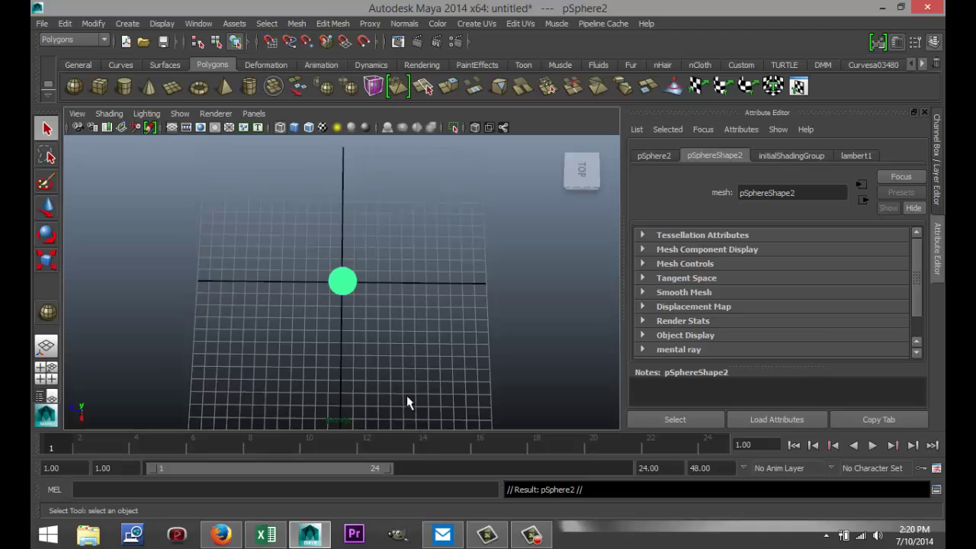
{"action": "key", "text": "w"}
{"action": "mouse_move", "coordinate": [356, 281]}
{"action": "left_mouse_down"}
{"action": "mouse_move", "coordinate": [330, 286]}
{"action": "mouse_move", "coordinate": [344, 290]}
{"action": "left_mouse_up"}
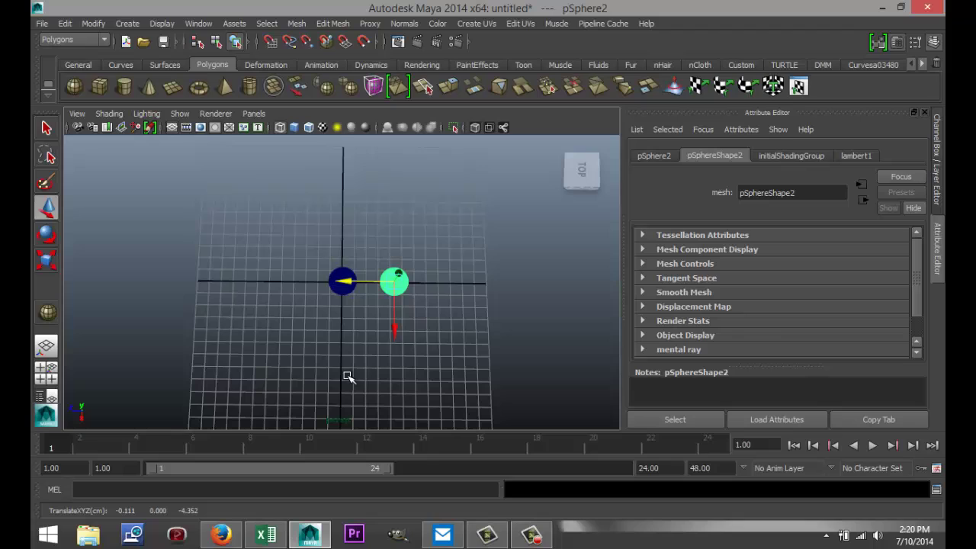
Step: Duplicate the sphere pair downward twice to form two columns of three spheres
{"action": "left_click_drag", "start_coordinate": [304, 250], "coordinate": [454, 318]}
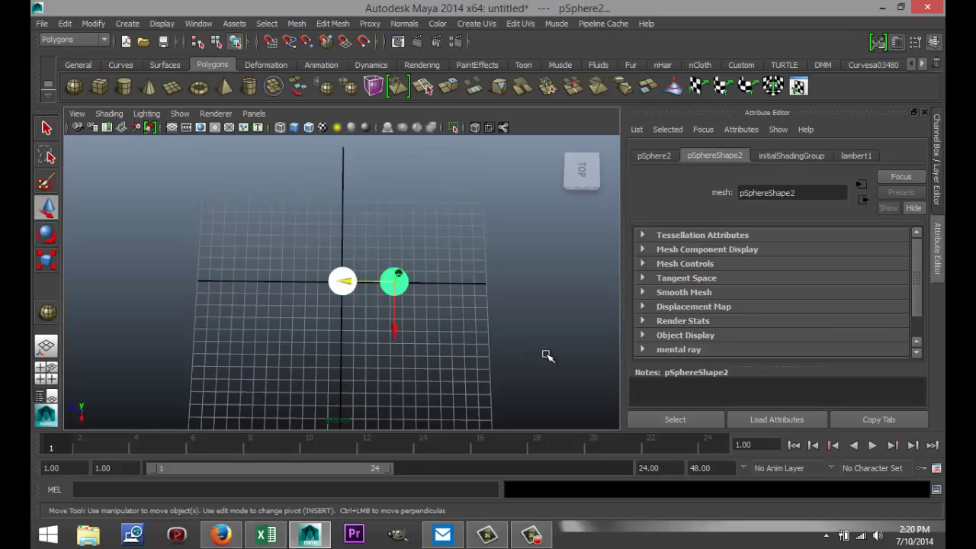
{"action": "key", "text": "ctrl+d"}
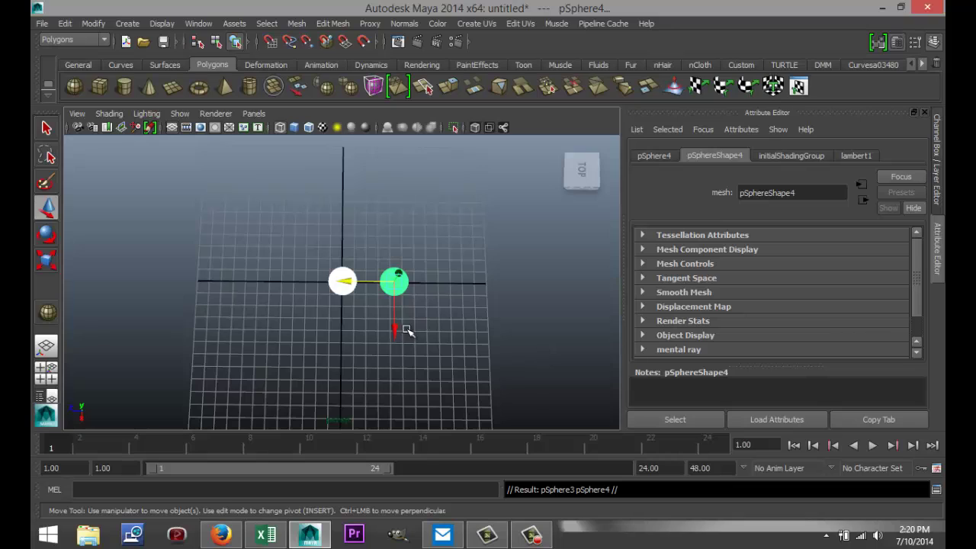
{"action": "left_click_drag", "start_coordinate": [396, 331], "coordinate": [394, 372]}
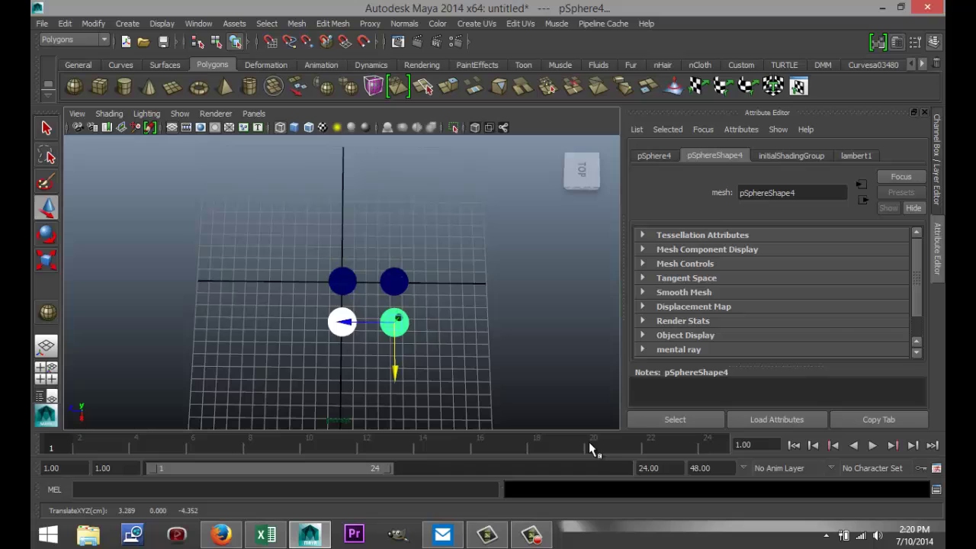
{"action": "key", "text": "shift+d"}
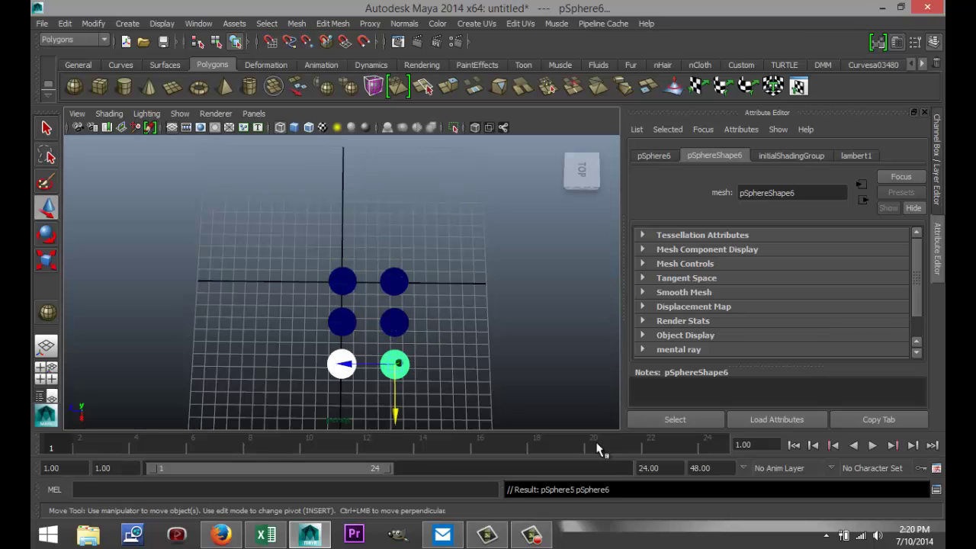
{"action": "left_click", "coordinate": [525, 331]}
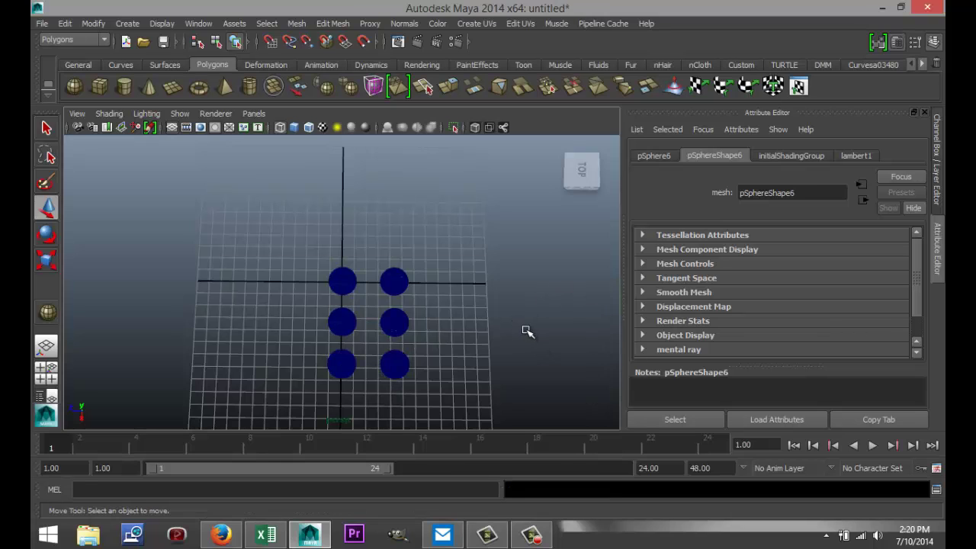
{"action": "left_click_drag", "start_coordinate": [478, 372], "coordinate": [625, 342], "text": "alt"}
Step: Combine all six spheres into a single mesh with Mesh > Combine
{"action": "left_click_drag", "start_coordinate": [305, 202], "coordinate": [509, 351]}
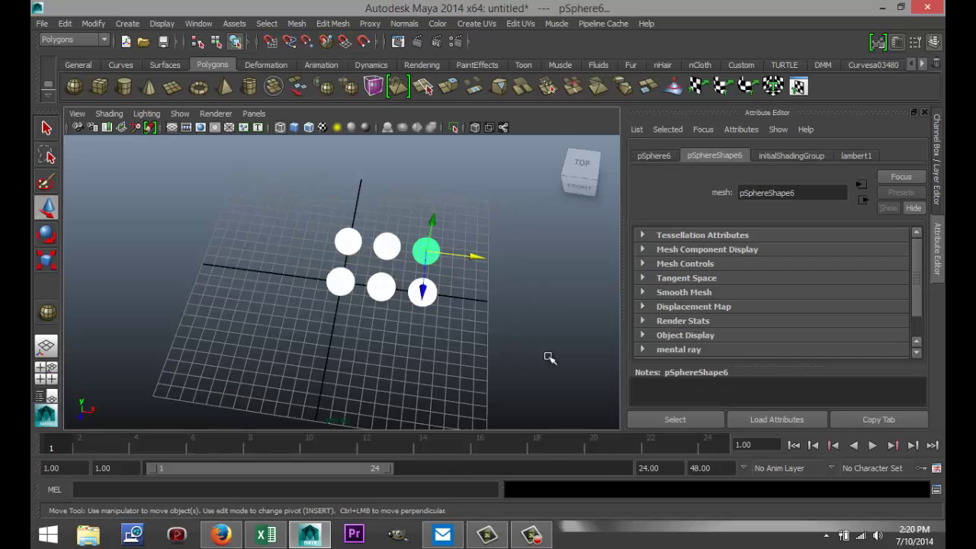
{"action": "left_click", "coordinate": [299, 24]}
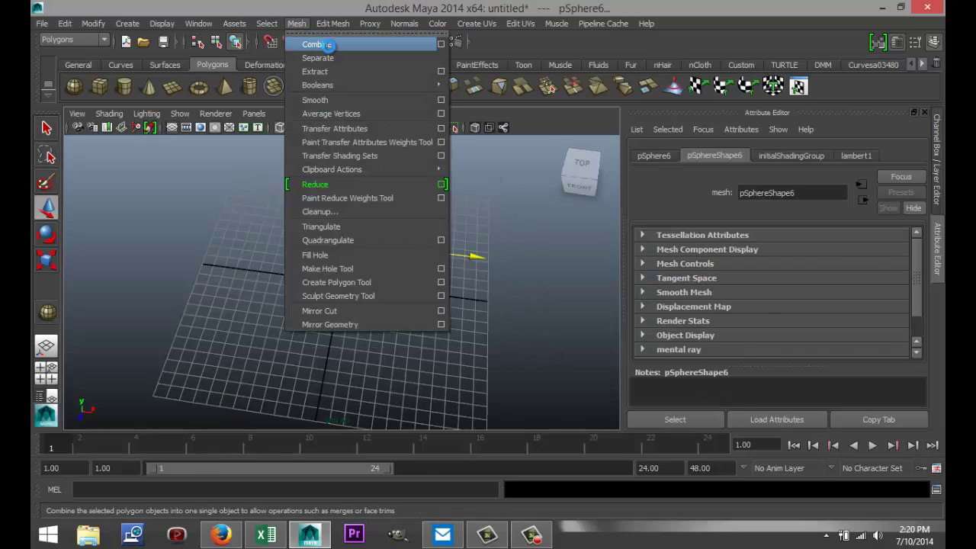
{"action": "left_click", "coordinate": [330, 39]}
{"action": "left_click_drag", "start_coordinate": [372, 355], "coordinate": [401, 338], "text": "alt"}
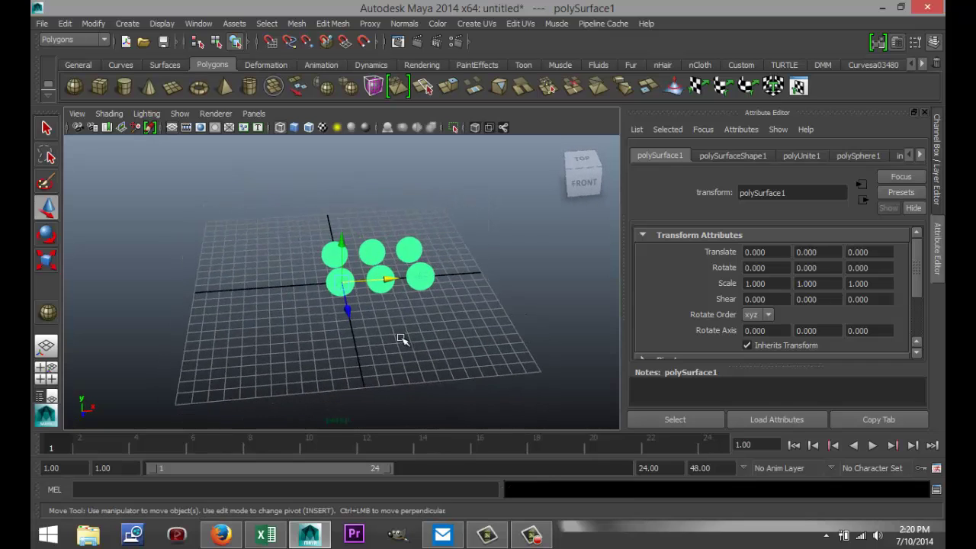
Step: Duplicate the combined mesh, raise the copy above, and separate it into individual spheres
{"action": "key", "text": "ctrl+d"}
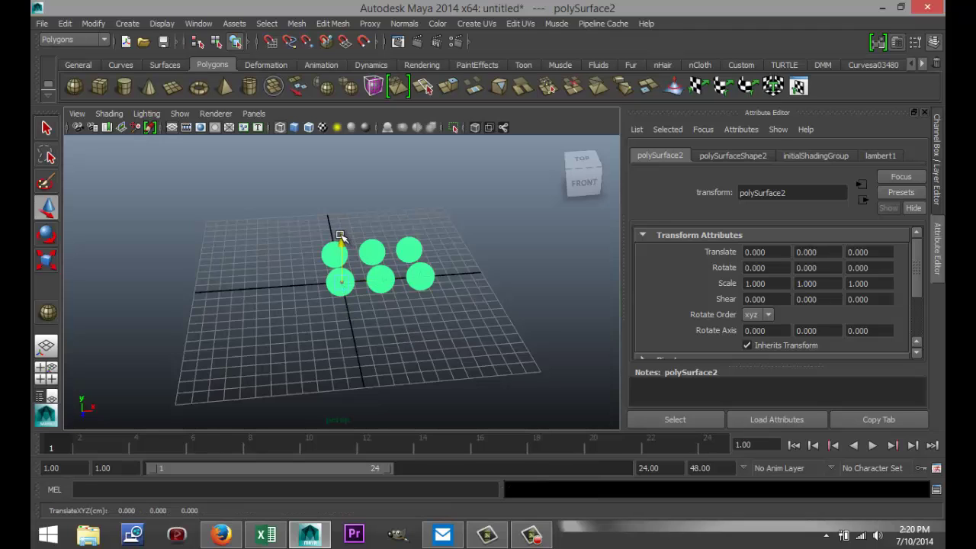
{"action": "left_click_drag", "start_coordinate": [339, 230], "coordinate": [341, 197]}
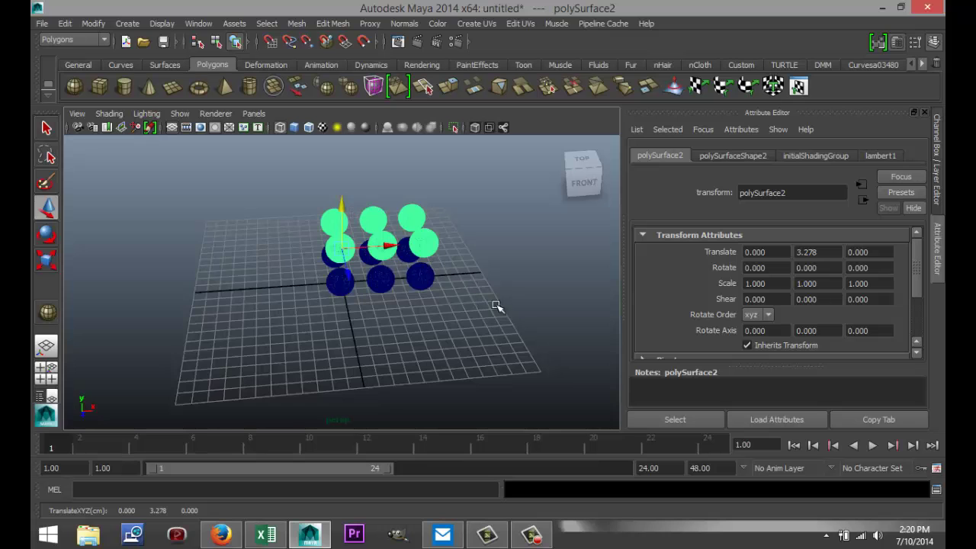
{"action": "left_click_drag", "start_coordinate": [496, 305], "coordinate": [353, 322], "text": "alt"}
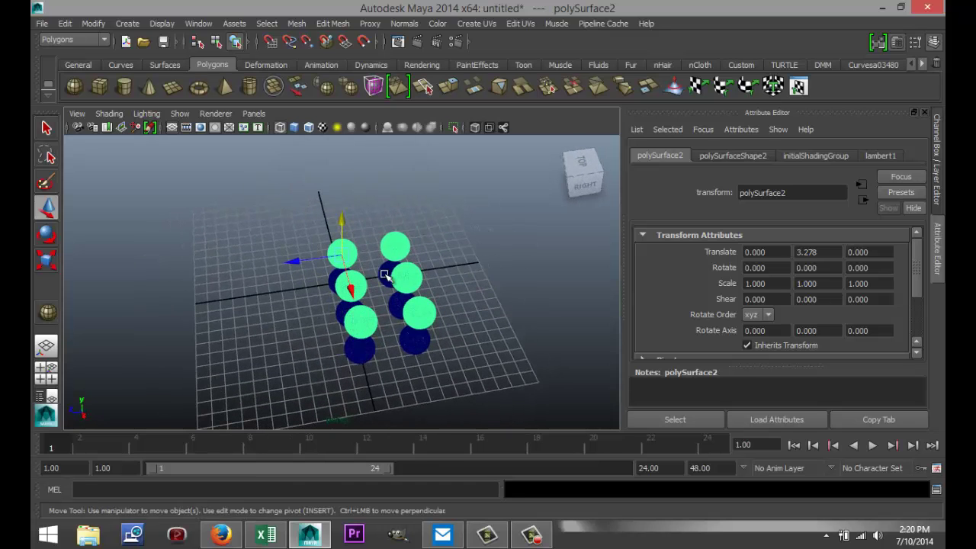
{"action": "left_click", "coordinate": [299, 24]}
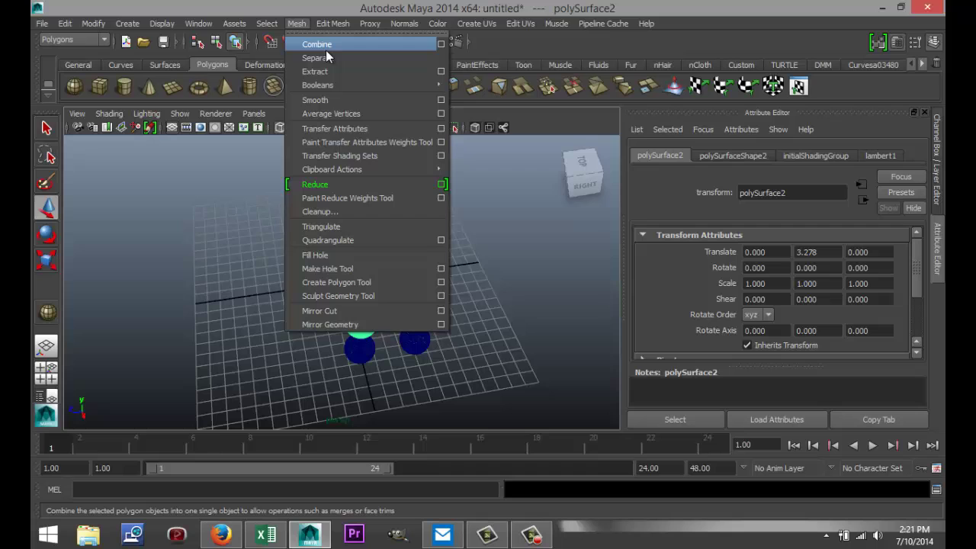
{"action": "left_click", "coordinate": [319, 58]}
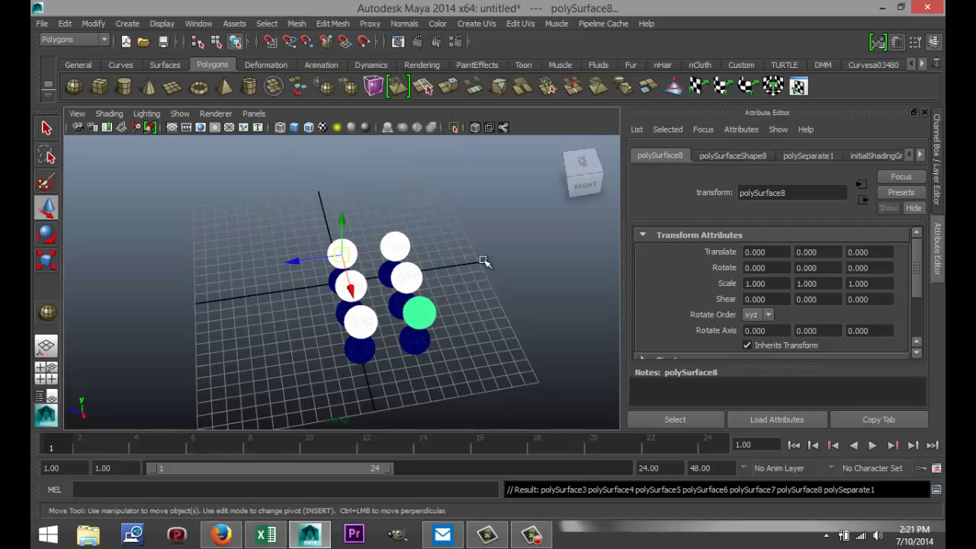
Step: From above, pick out the two middle spheres of the raised layer, then deselect
{"action": "left_click_drag", "start_coordinate": [497, 272], "coordinate": [487, 299], "text": "alt"}
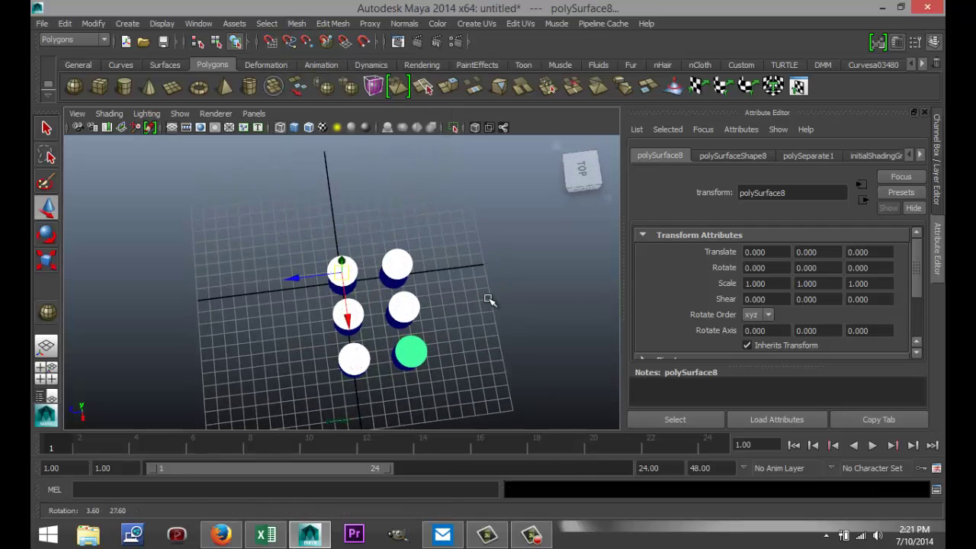
{"action": "left_click", "coordinate": [410, 309]}
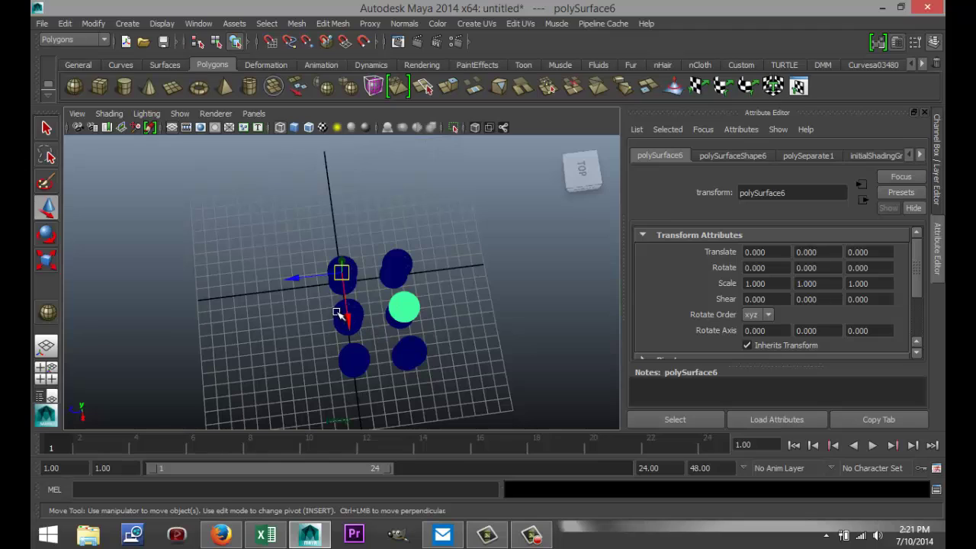
{"action": "left_click", "coordinate": [337, 313], "text": "shift"}
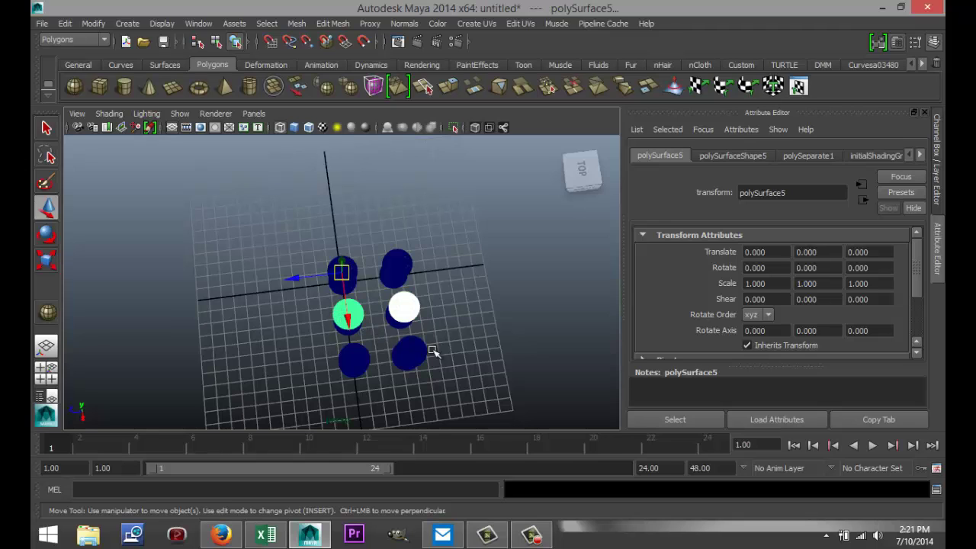
{"action": "left_click", "coordinate": [603, 374]}
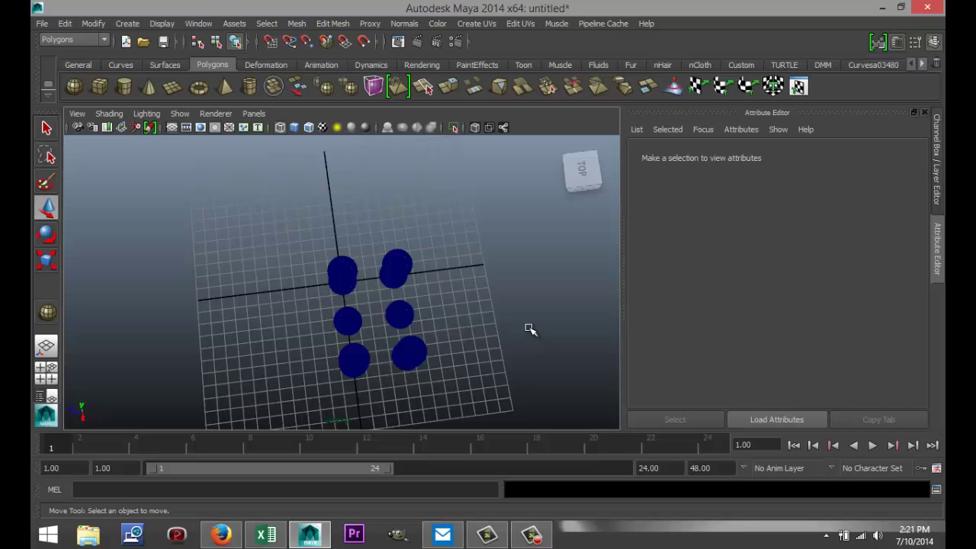
{"action": "left_click_drag", "start_coordinate": [500, 370], "coordinate": [601, 322], "text": "alt"}
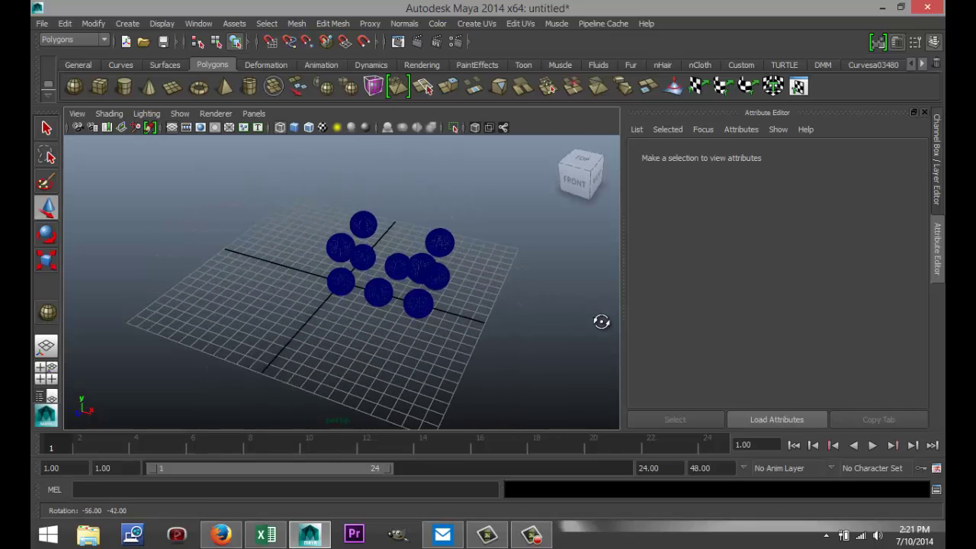
Step: Duplicate the six-sphere mesh, raise the copy high, and separate it into individual spheres
{"action": "left_click", "coordinate": [417, 307]}
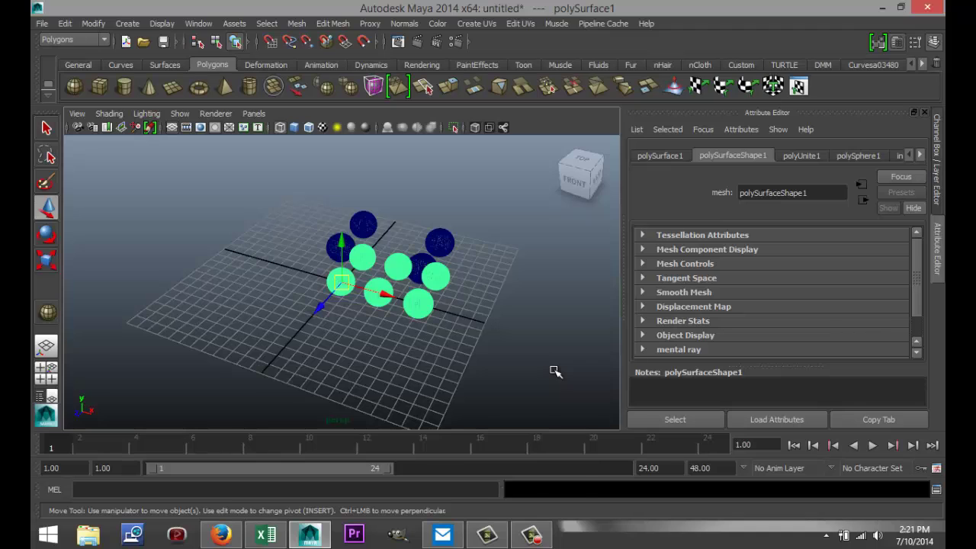
{"action": "key", "text": "ctrl+d"}
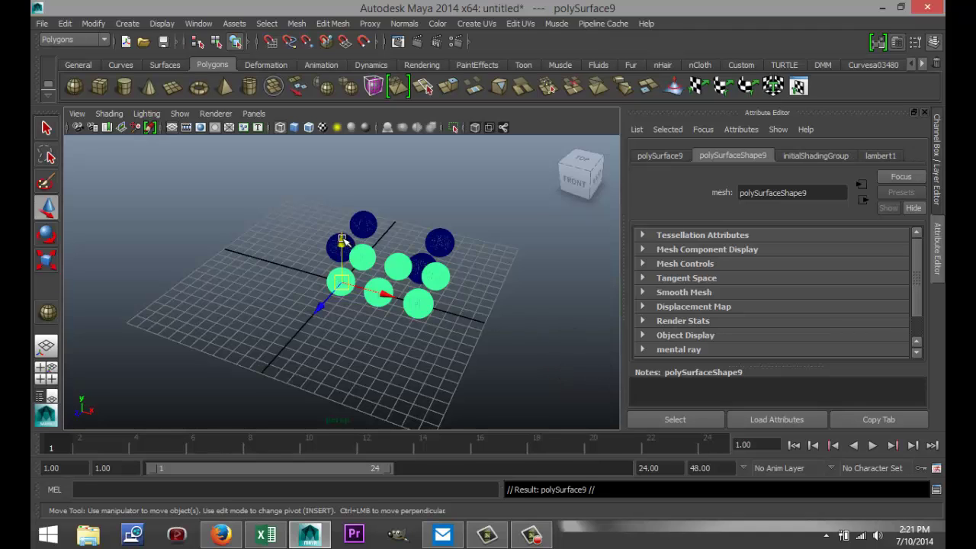
{"action": "left_click_drag", "start_coordinate": [342, 239], "coordinate": [344, 157]}
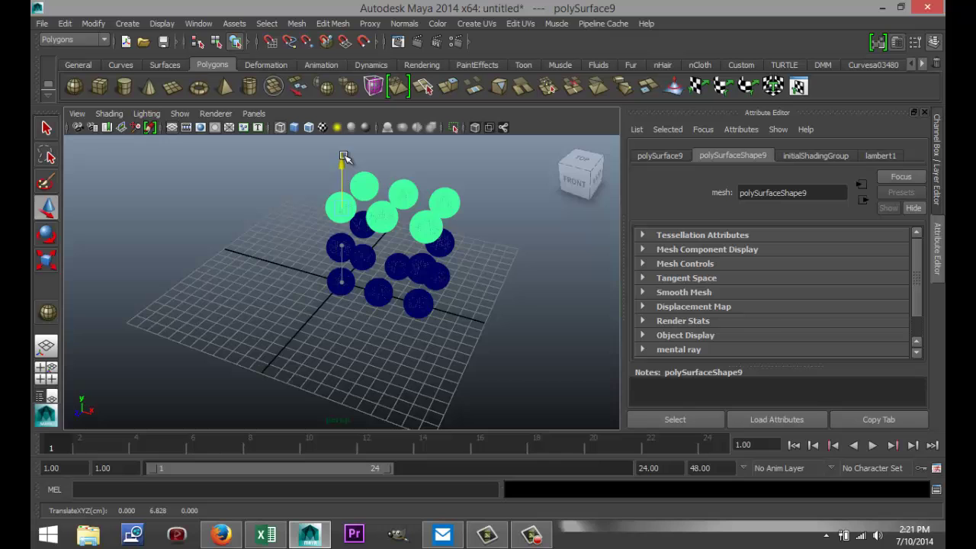
{"action": "left_click_drag", "start_coordinate": [533, 299], "coordinate": [414, 310], "text": "alt"}
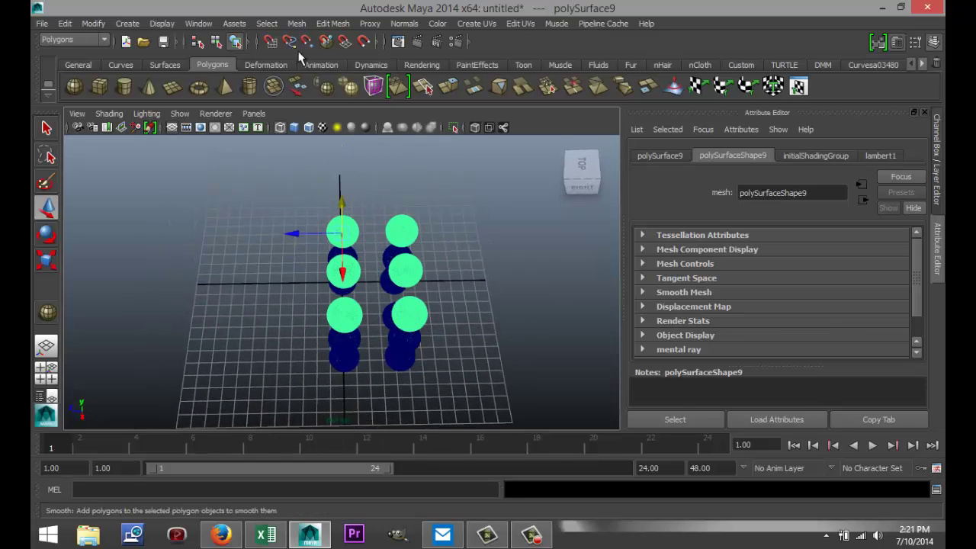
{"action": "left_click", "coordinate": [297, 23]}
{"action": "left_click", "coordinate": [334, 58]}
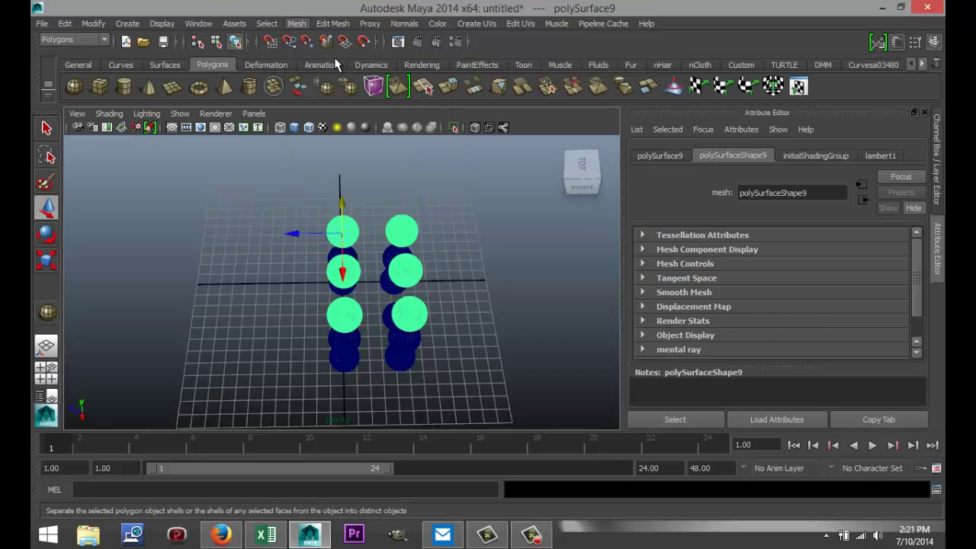
{"action": "left_click", "coordinate": [517, 284]}
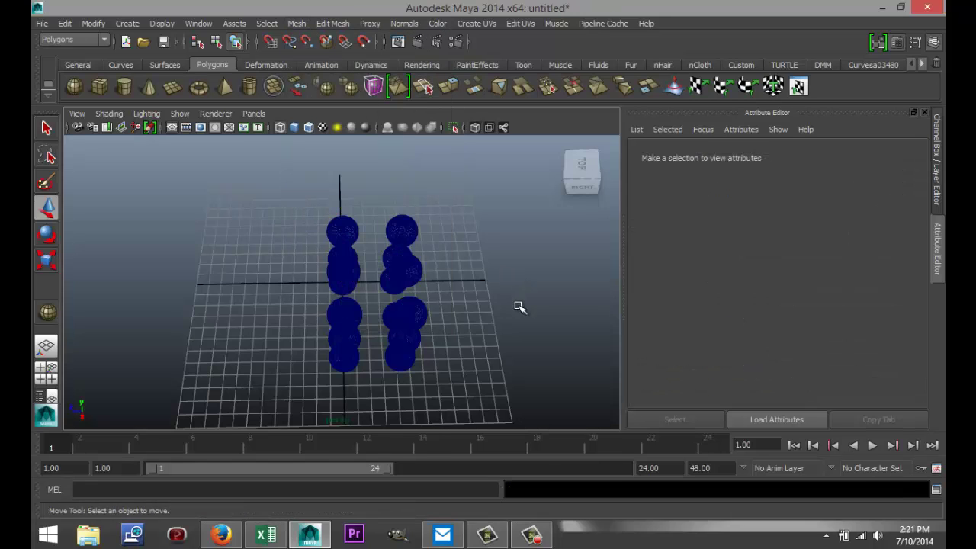
Step: Slide the left column's middle sphere, polySurface12, along X toward the grid centre
{"action": "left_click", "coordinate": [411, 272]}
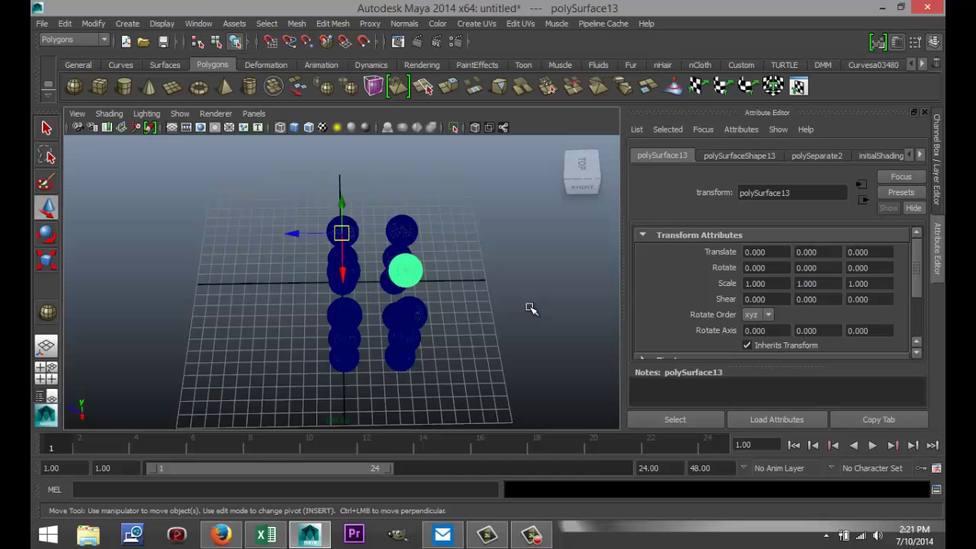
{"action": "left_click", "coordinate": [537, 302]}
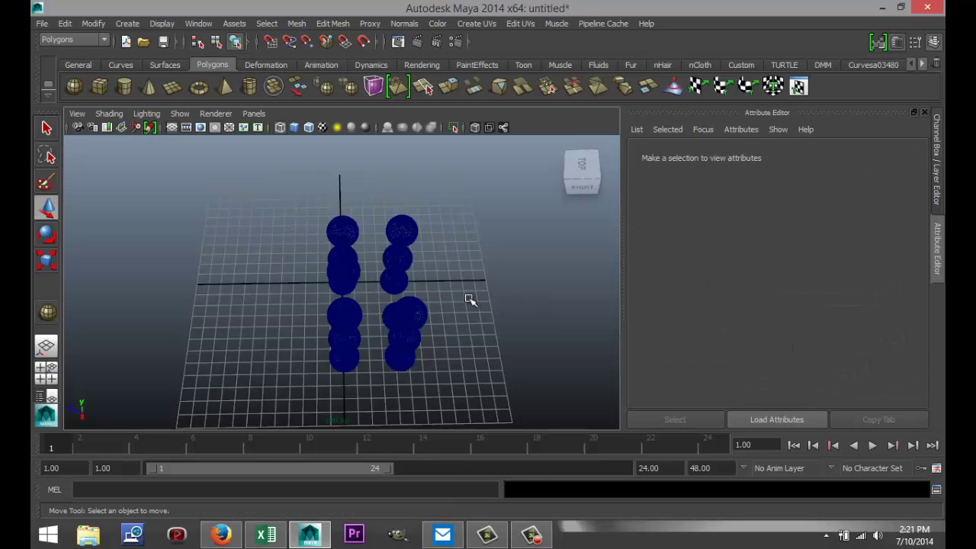
{"action": "left_click", "coordinate": [344, 267]}
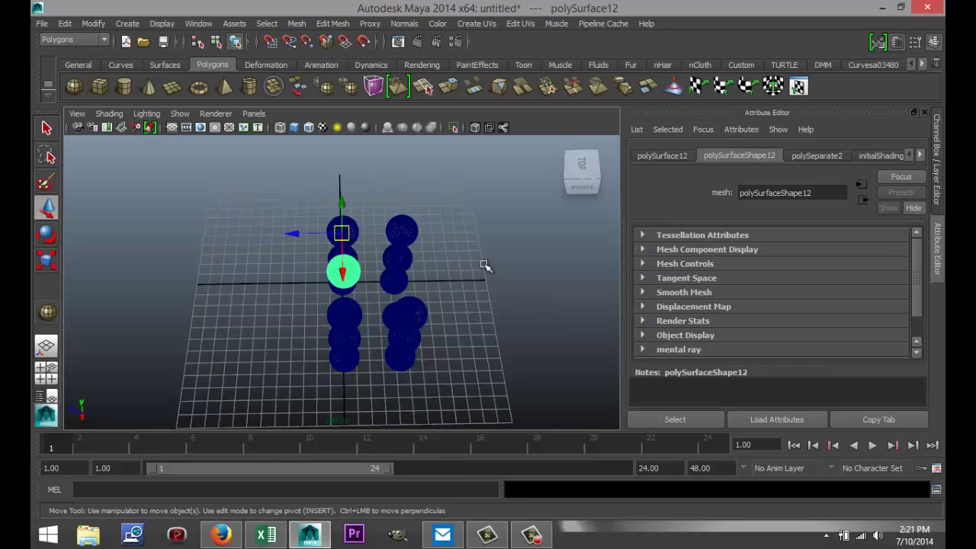
{"action": "left_click_drag", "start_coordinate": [490, 252], "coordinate": [379, 326], "text": "alt"}
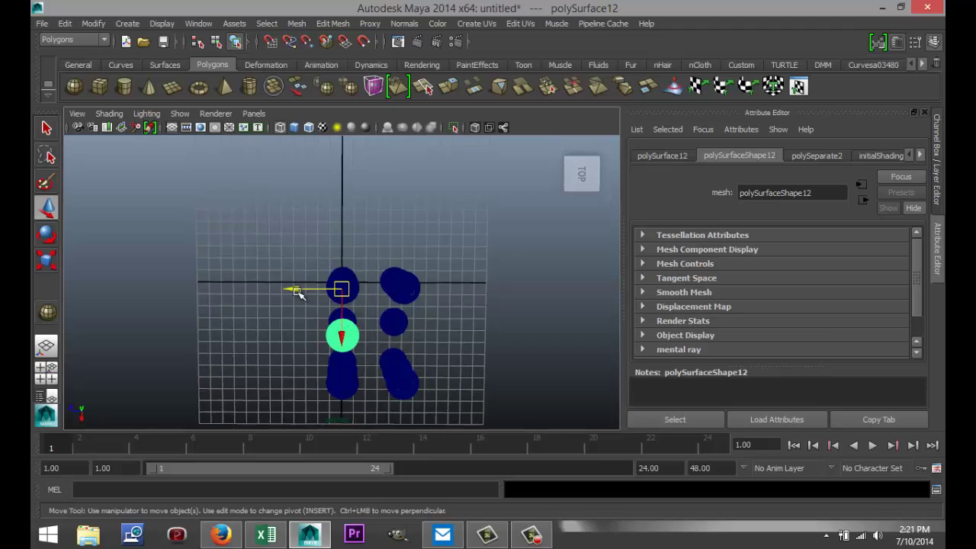
{"action": "left_click_drag", "start_coordinate": [344, 288], "coordinate": [324, 289]}
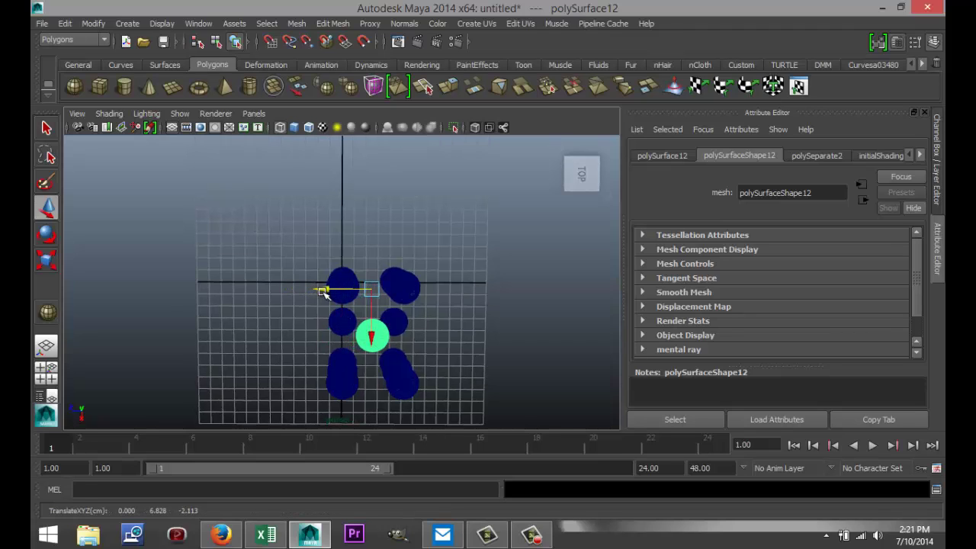
Step: In the maximized Top view, nudge polySurface12 to X 0.000 between the columns
{"action": "left_click", "coordinate": [48, 372]}
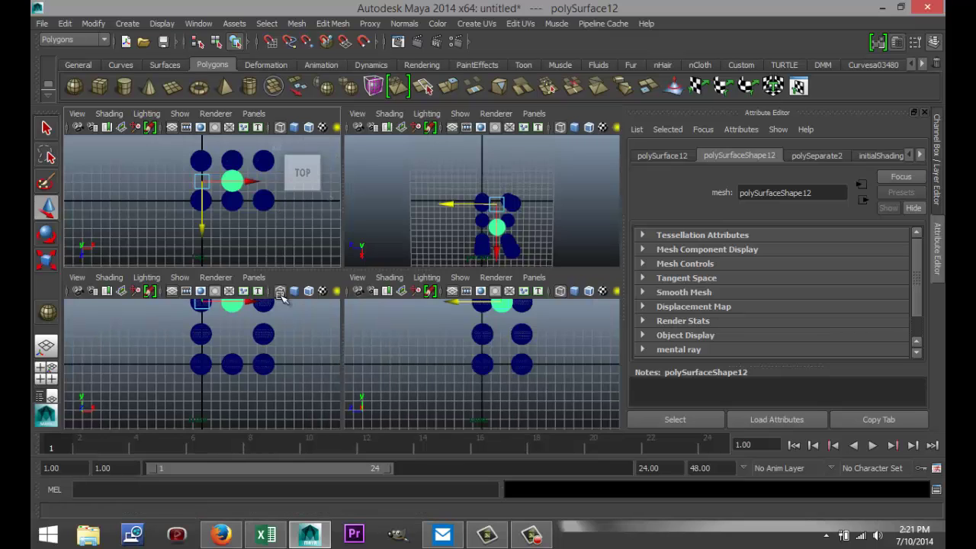
{"action": "key", "text": "space"}
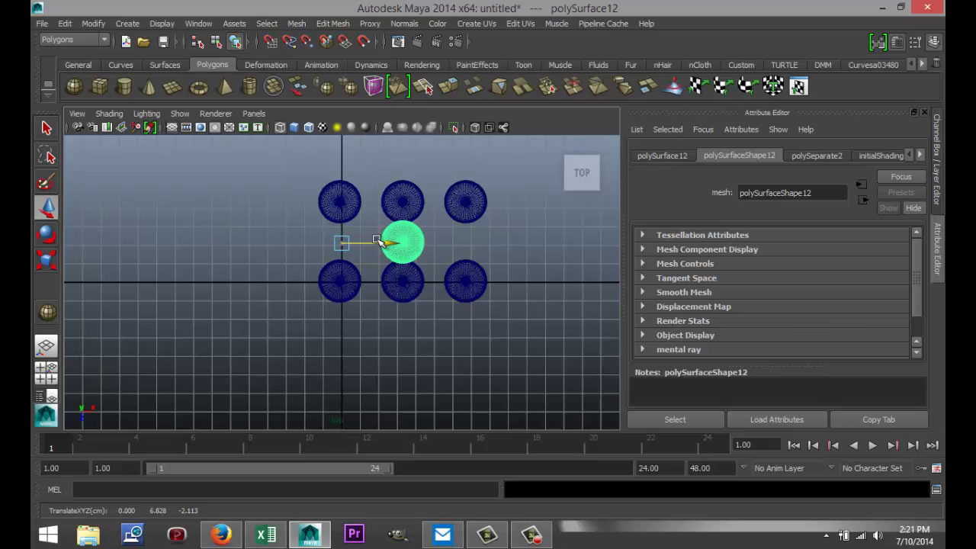
{"action": "left_click_drag", "start_coordinate": [378, 240], "coordinate": [377, 239]}
Step: Show the sphere arrangement shaded in a maximized Perspective view and orbit around it
{"action": "left_click", "coordinate": [46, 372]}
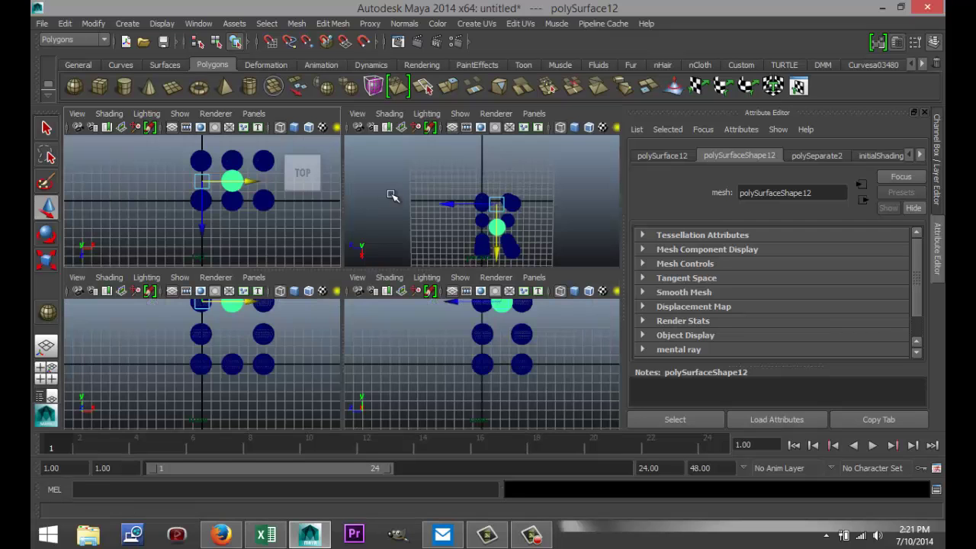
{"action": "key", "text": "space"}
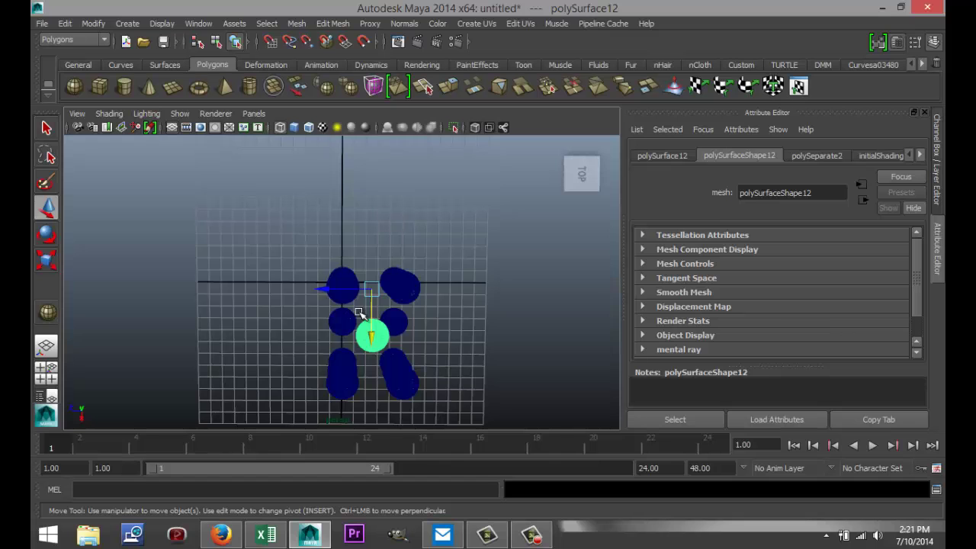
{"action": "key", "text": "5"}
{"action": "mouse_move", "coordinate": [433, 358]}
{"action": "left_mouse_down", "text": "alt"}
{"action": "mouse_move", "coordinate": [483, 307]}
{"action": "mouse_move", "coordinate": [447, 264]}
{"action": "mouse_move", "coordinate": [483, 246]}
{"action": "mouse_move", "coordinate": [359, 259]}
{"action": "mouse_move", "coordinate": [383, 307]}
{"action": "left_mouse_up", "text": "alt"}
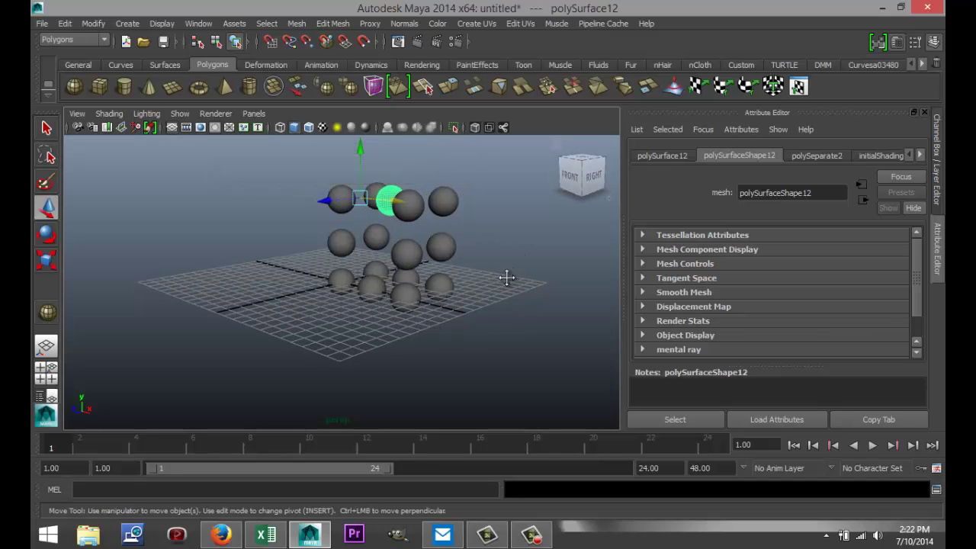
Step: Duplicate the bottom sphere group and raise the copy to form a new top layer
{"action": "left_click_drag", "start_coordinate": [506, 277], "coordinate": [397, 356], "text": "alt"}
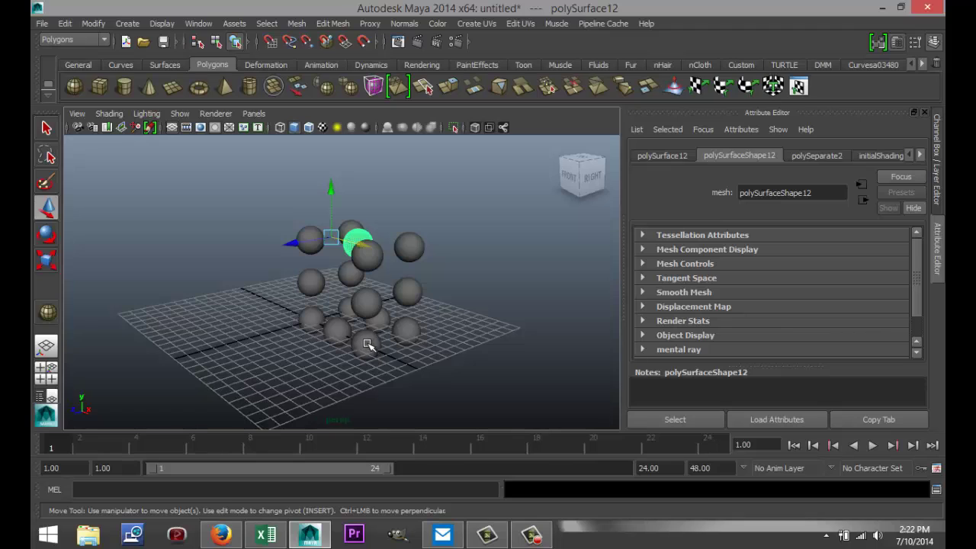
{"action": "left_click", "coordinate": [369, 345]}
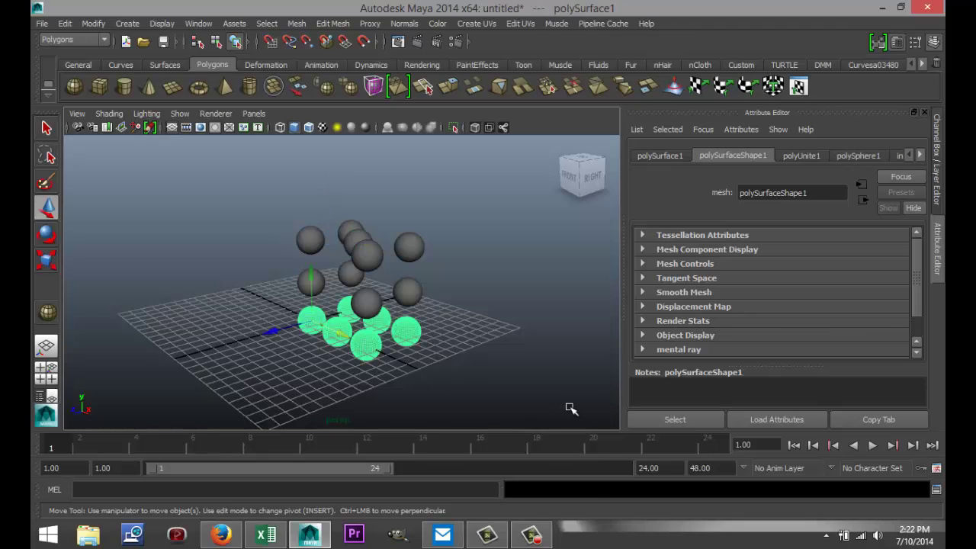
{"action": "key", "text": "ctrl+d"}
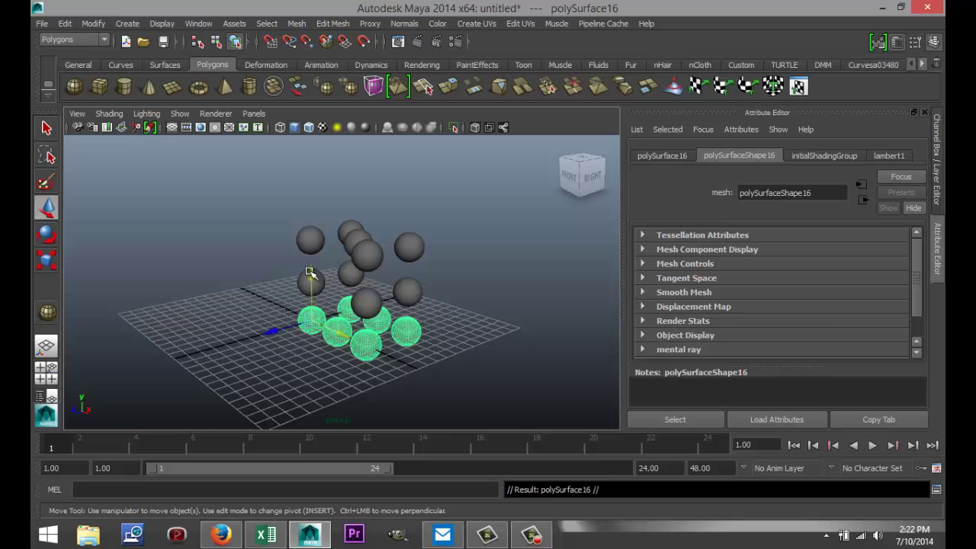
{"action": "left_click_drag", "start_coordinate": [311, 277], "coordinate": [317, 150]}
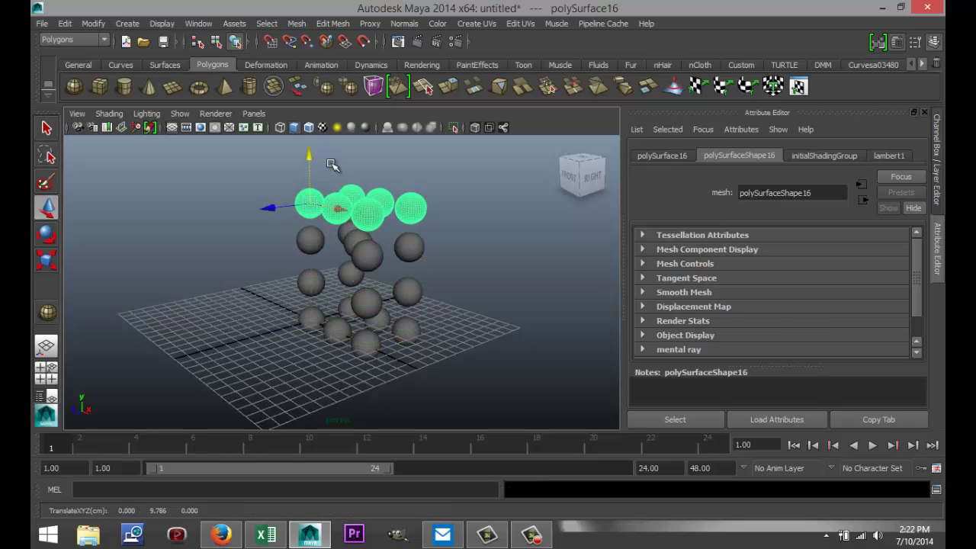
{"action": "left_click_drag", "start_coordinate": [494, 259], "coordinate": [420, 331], "text": "alt"}
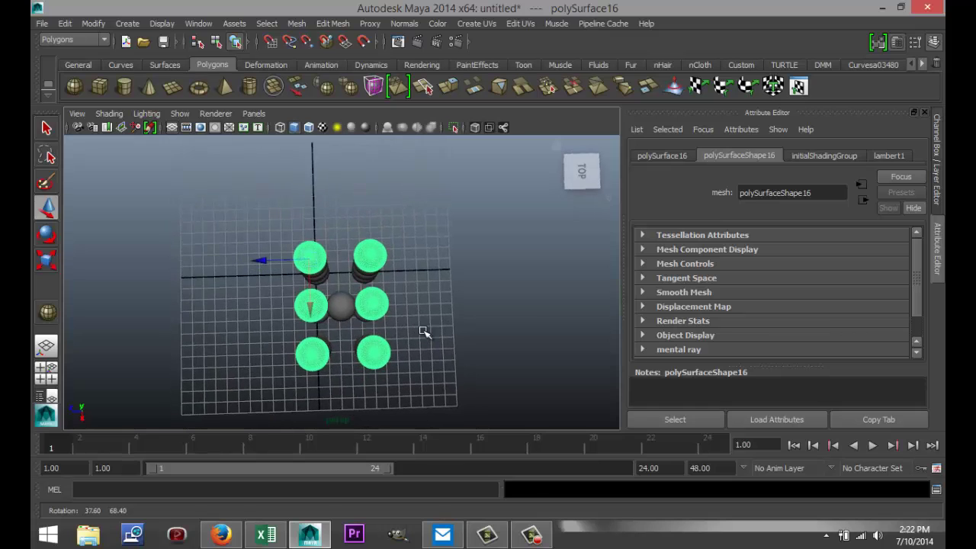
{"action": "left_click", "coordinate": [481, 315]}
{"action": "key", "text": "ctrl+z"}
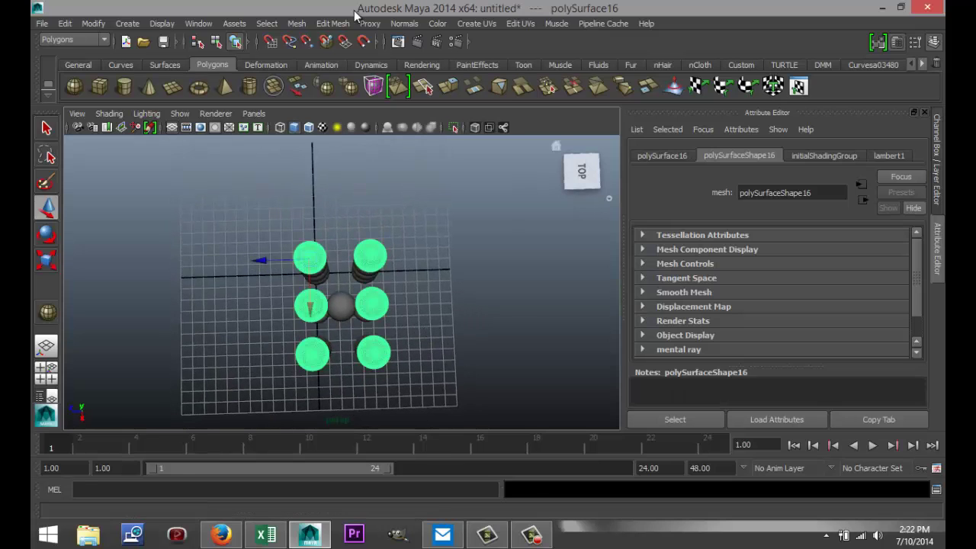
Step: Separate the new layer into spheres and slide the middle-left sphere to the centre
{"action": "left_click", "coordinate": [296, 24]}
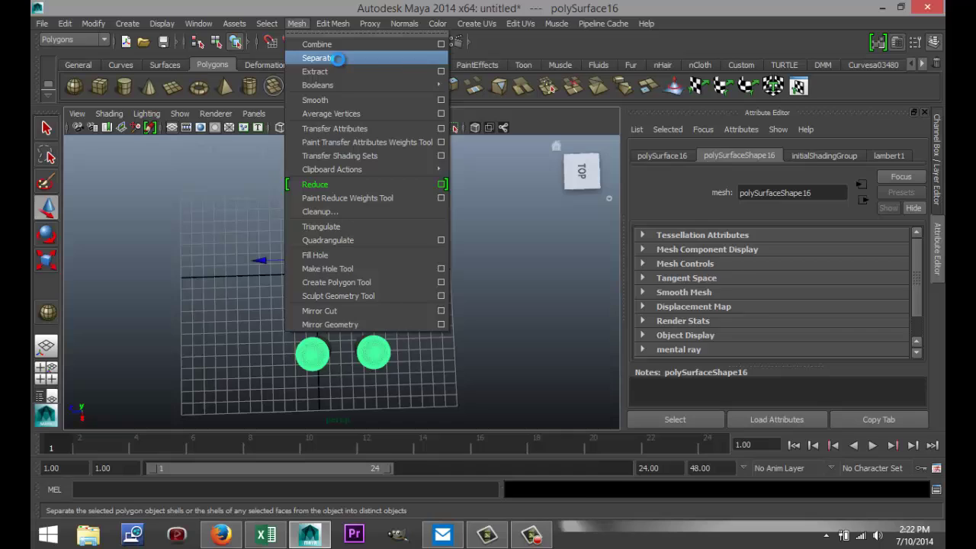
{"action": "left_click", "coordinate": [337, 58]}
{"action": "left_click", "coordinate": [371, 304]}
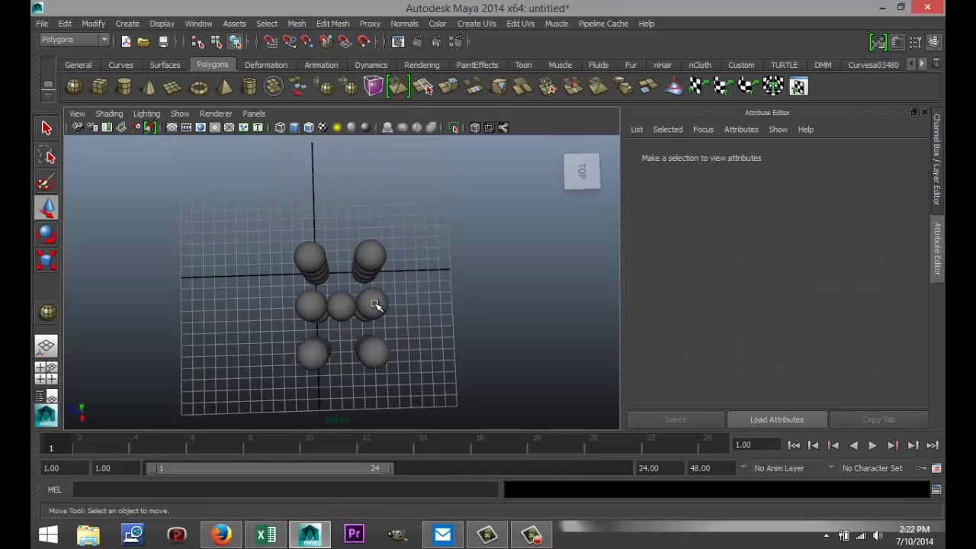
{"action": "left_click", "coordinate": [515, 344]}
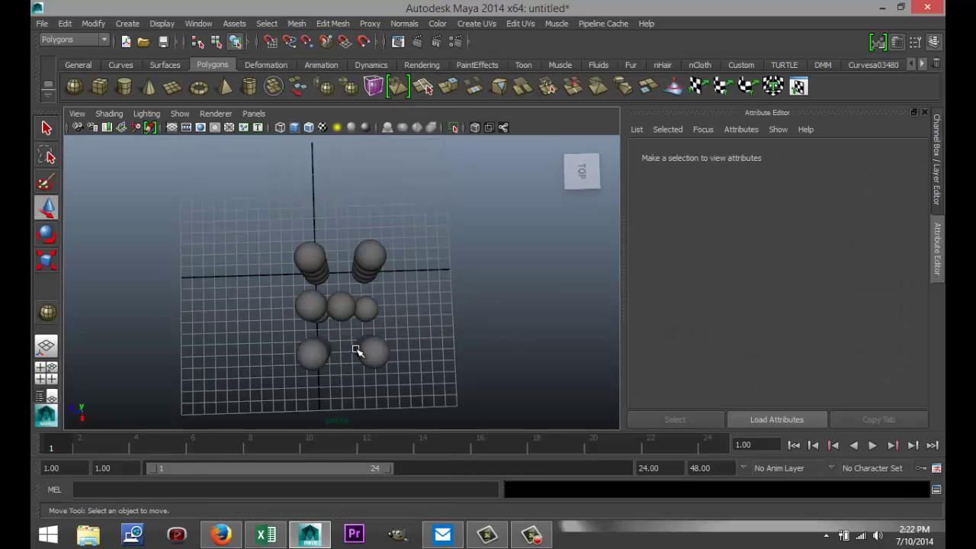
{"action": "left_click", "coordinate": [311, 305]}
{"action": "left_click_drag", "start_coordinate": [259, 262], "coordinate": [290, 261]}
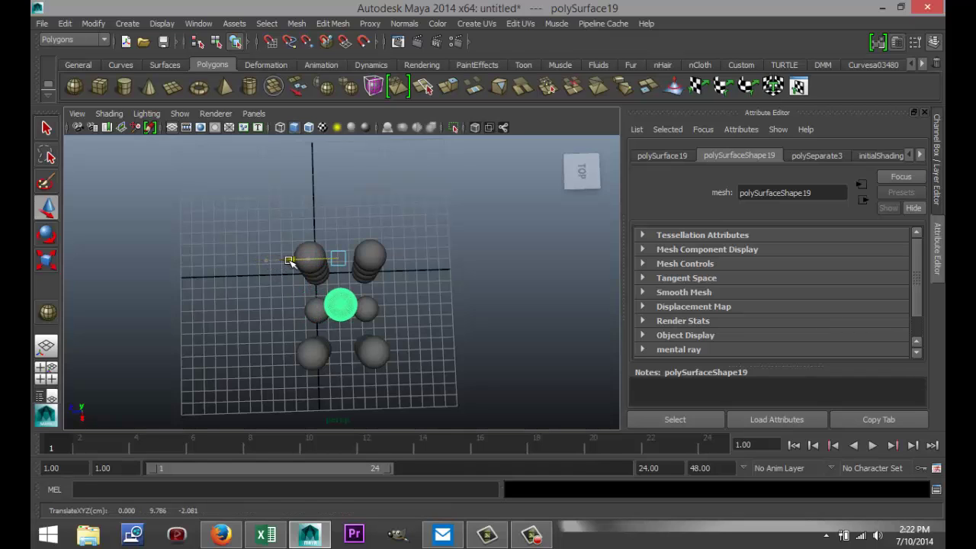
Step: Fine-tune polySurface19's X position in the Top view, then orbit the perspective view
{"action": "left_click", "coordinate": [50, 377]}
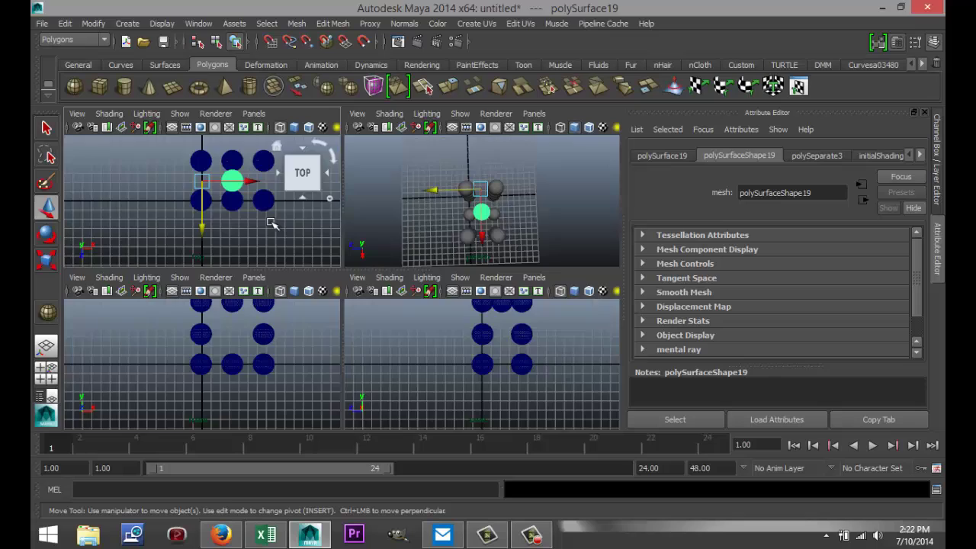
{"action": "key", "text": "space"}
{"action": "left_click", "coordinate": [389, 243]}
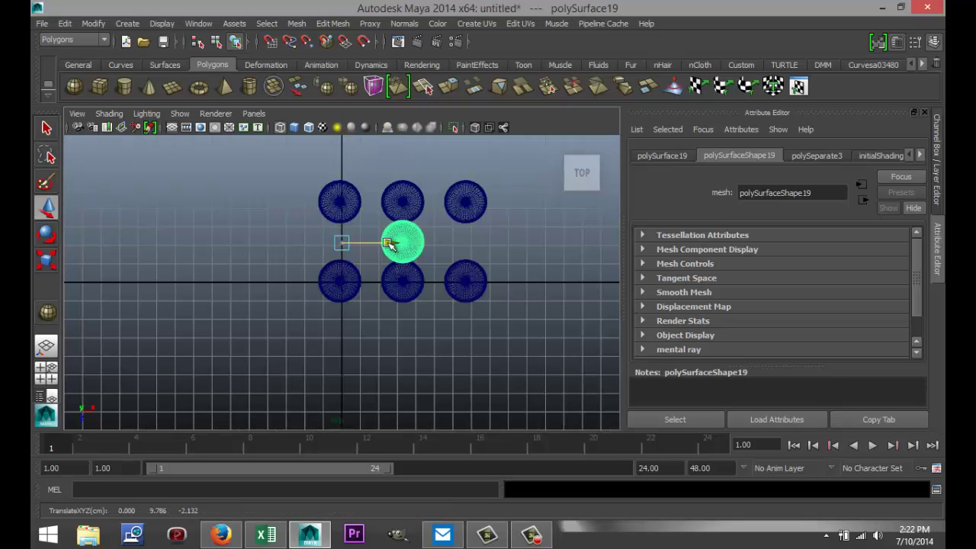
{"action": "left_click_drag", "start_coordinate": [389, 244], "coordinate": [392, 244]}
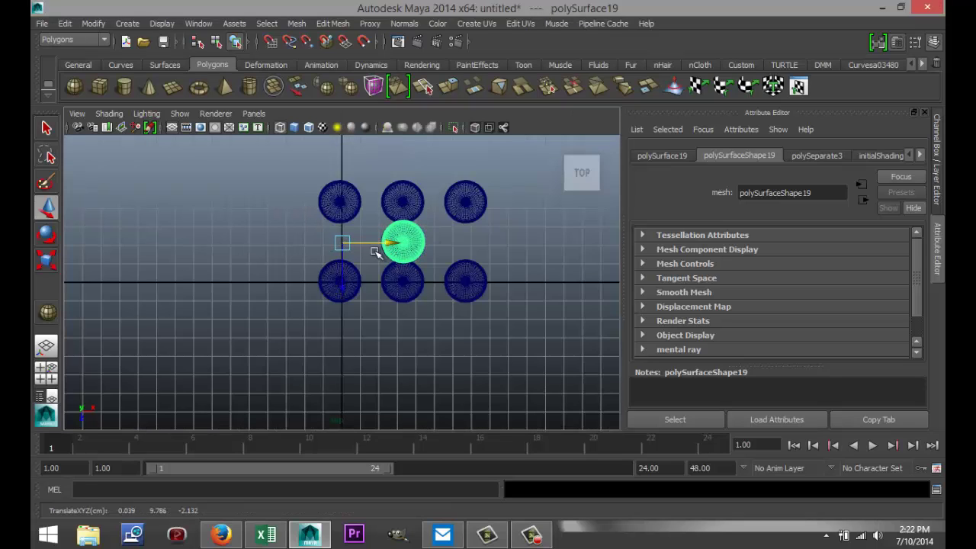
{"action": "left_click", "coordinate": [50, 379]}
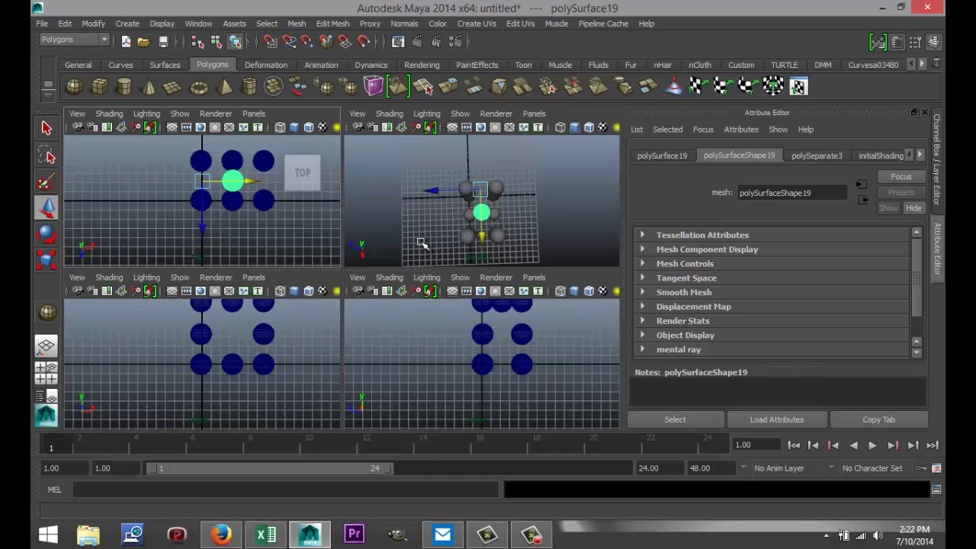
{"action": "key", "text": "space"}
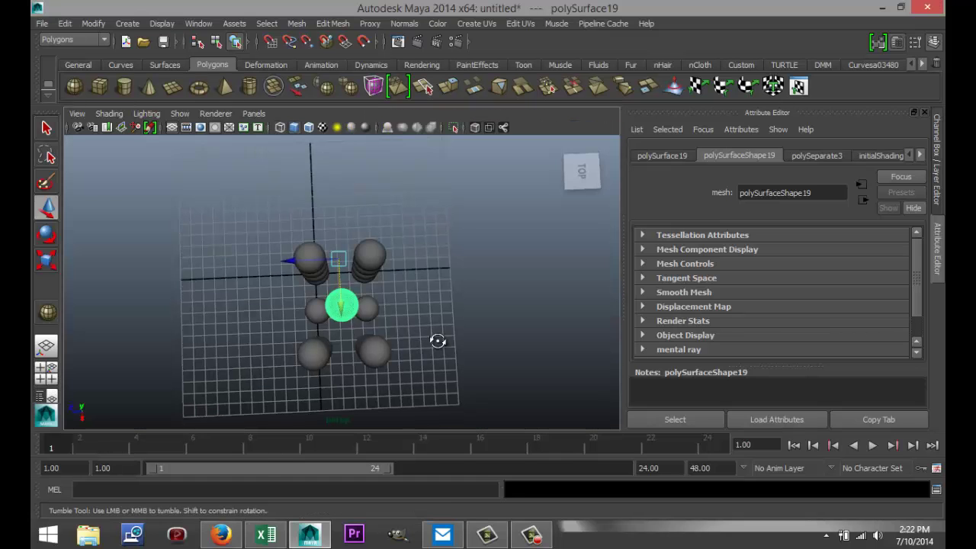
{"action": "left_click_drag", "start_coordinate": [437, 340], "coordinate": [402, 359], "text": "alt"}
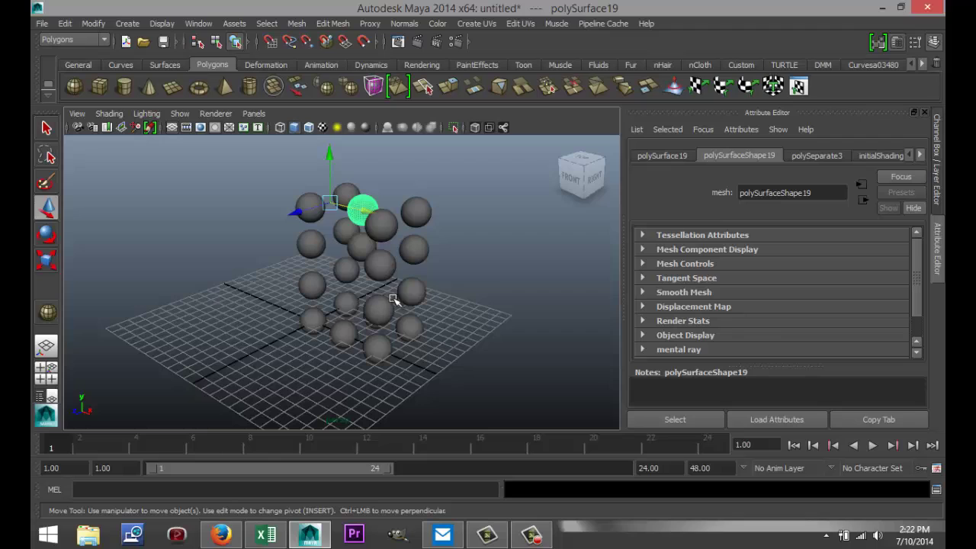
{"action": "left_click_drag", "start_coordinate": [384, 287], "coordinate": [132, 344], "text": "alt"}
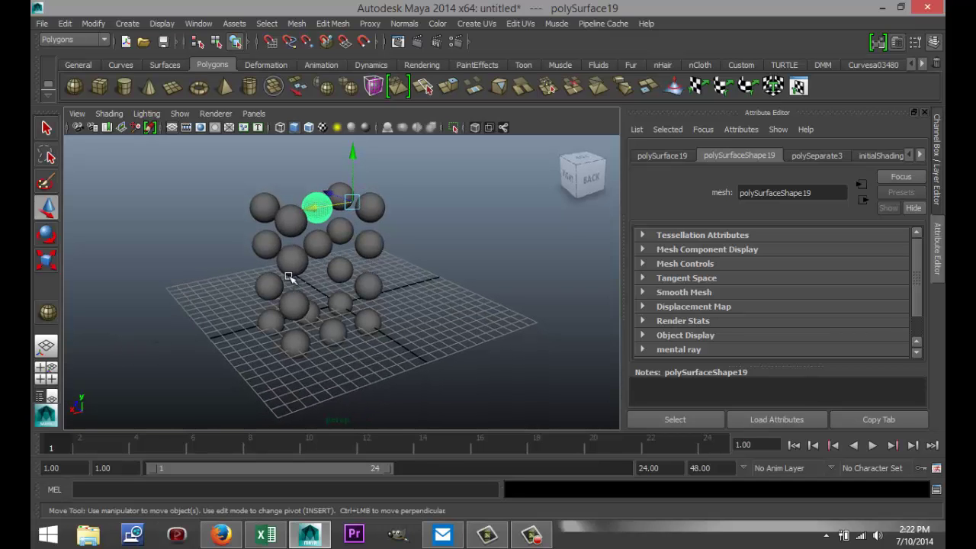
{"action": "left_click_drag", "start_coordinate": [390, 300], "coordinate": [387, 260], "text": "alt"}
{"action": "left_click", "coordinate": [372, 250]}
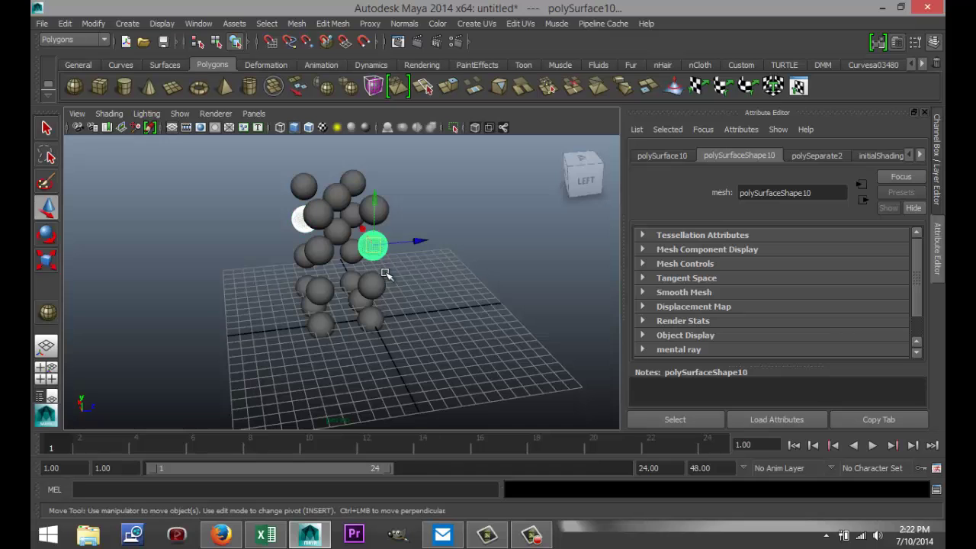
{"action": "left_click", "coordinate": [460, 307]}
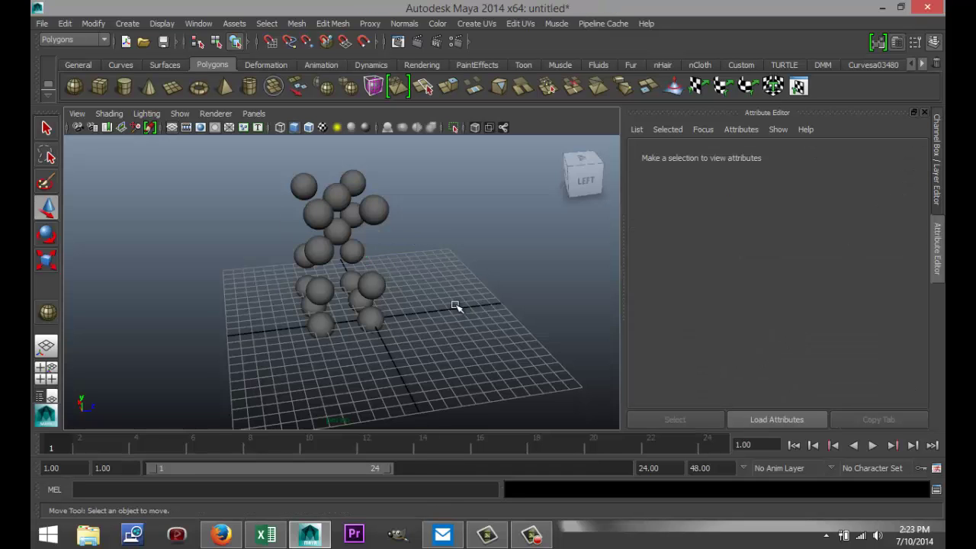
{"action": "left_click_drag", "start_coordinate": [418, 313], "coordinate": [538, 286], "text": "alt"}
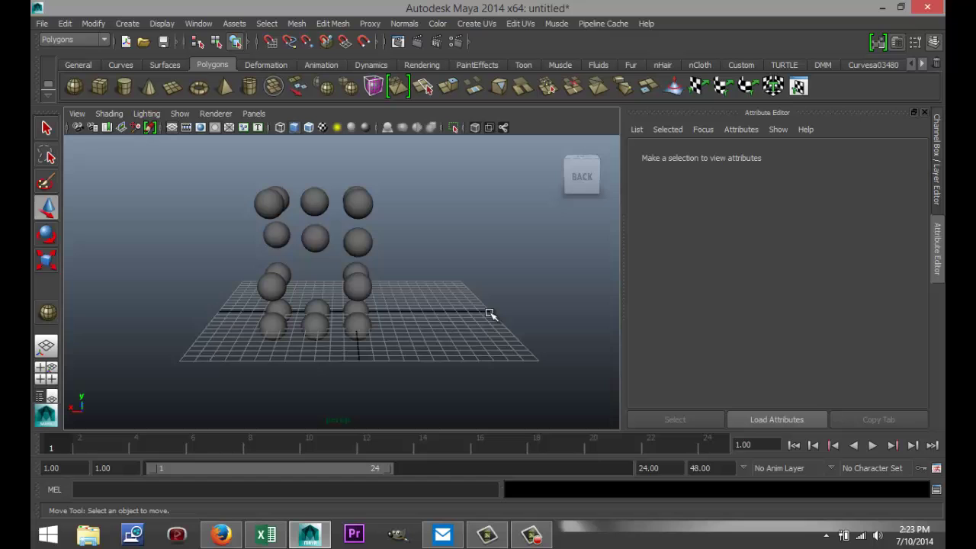
{"action": "left_click_drag", "start_coordinate": [205, 301], "coordinate": [379, 336], "text": "alt"}
{"action": "left_click_drag", "start_coordinate": [267, 373], "coordinate": [402, 343], "text": "alt"}
Step: Duplicate the bottom sphere group, raise it straight up, and separate it into individual spheres
{"action": "left_click", "coordinate": [406, 338]}
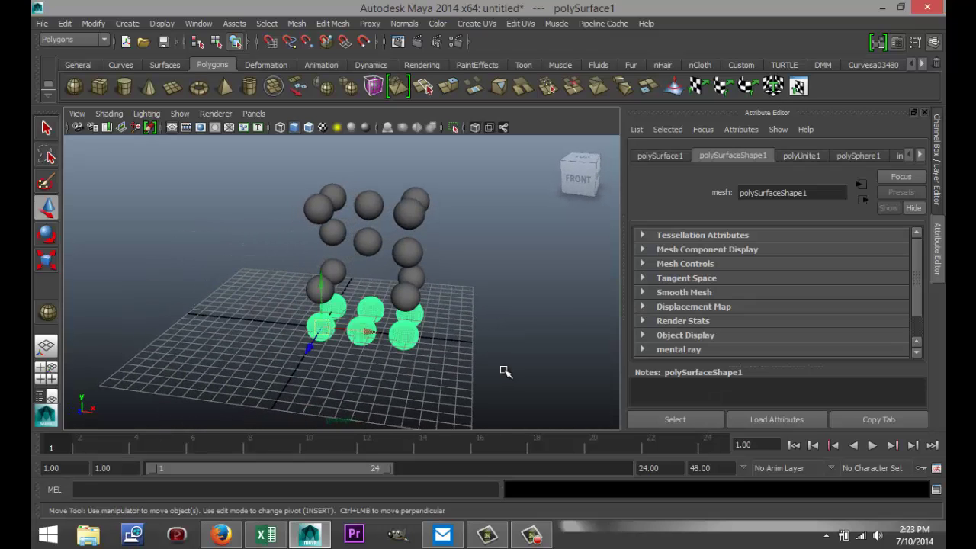
{"action": "key", "text": "ctrl+d"}
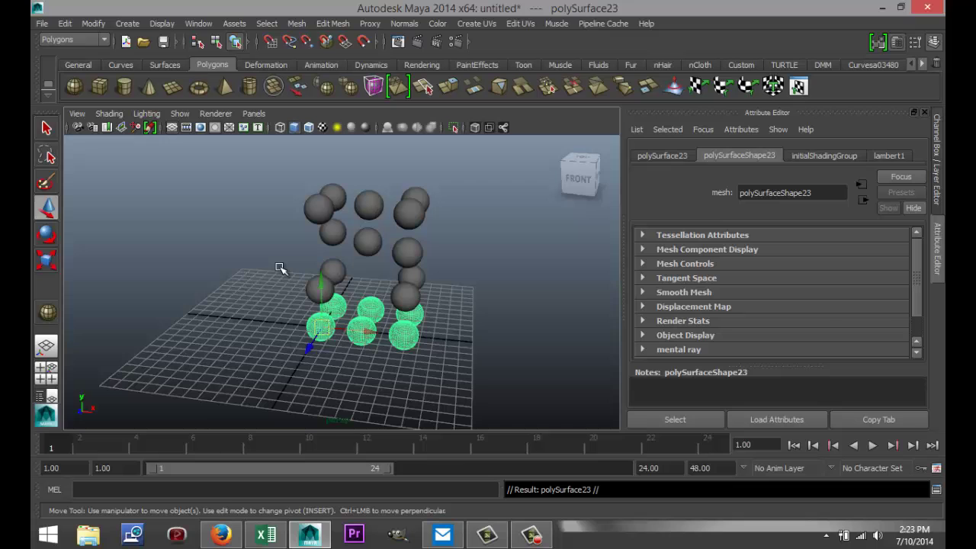
{"action": "left_click_drag", "start_coordinate": [321, 281], "coordinate": [324, 112]}
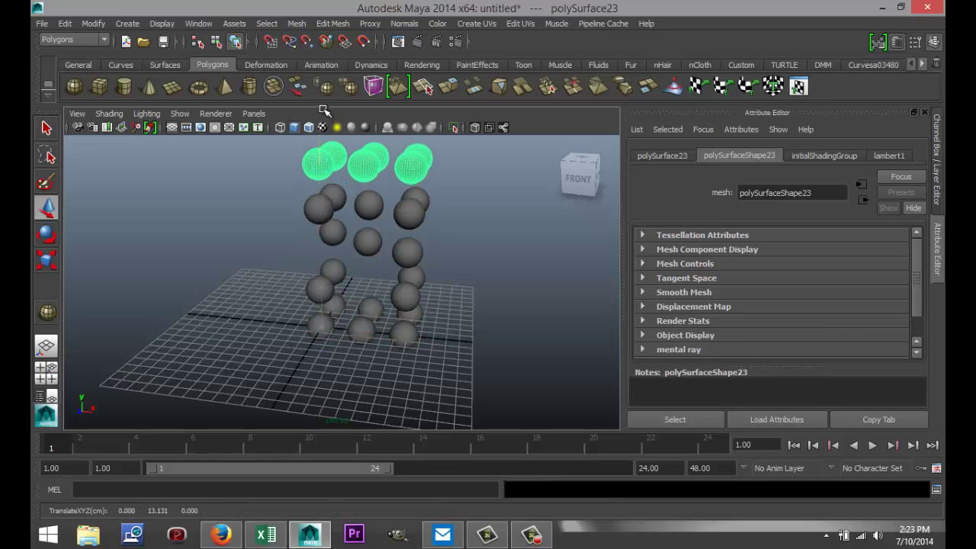
{"action": "left_click_drag", "start_coordinate": [519, 258], "coordinate": [387, 296], "text": "alt"}
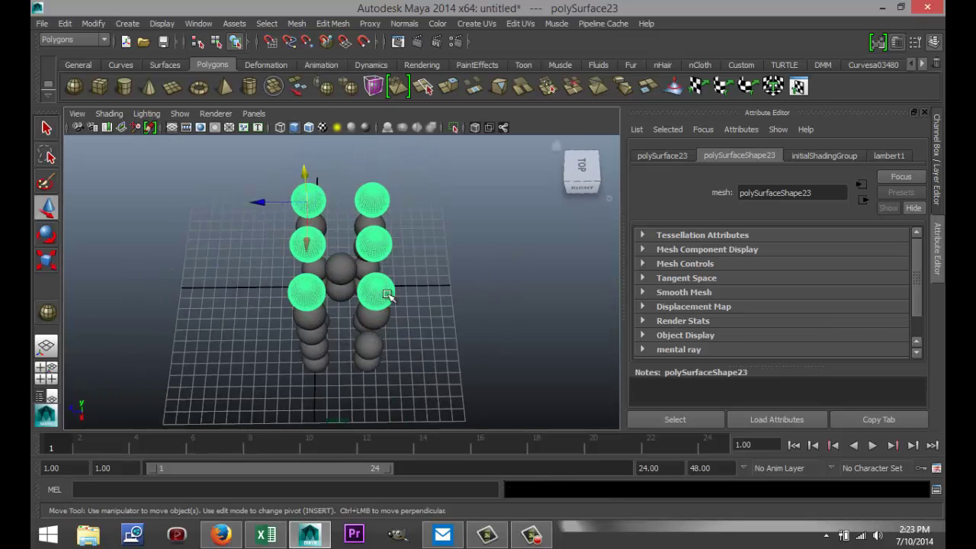
{"action": "left_click", "coordinate": [297, 24]}
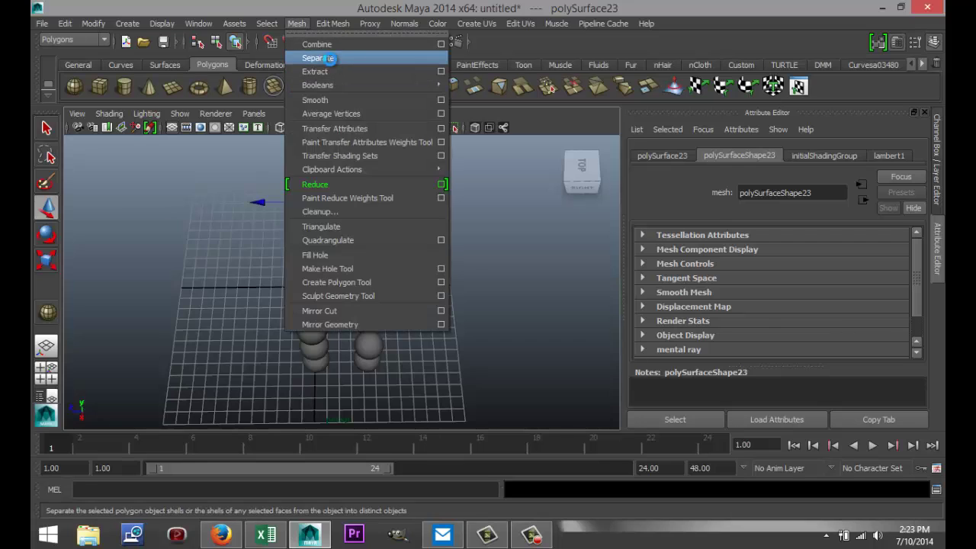
{"action": "left_click", "coordinate": [312, 55]}
Step: Delete five of the raised spheres, keeping only the right-middle one
{"action": "left_click", "coordinate": [496, 264]}
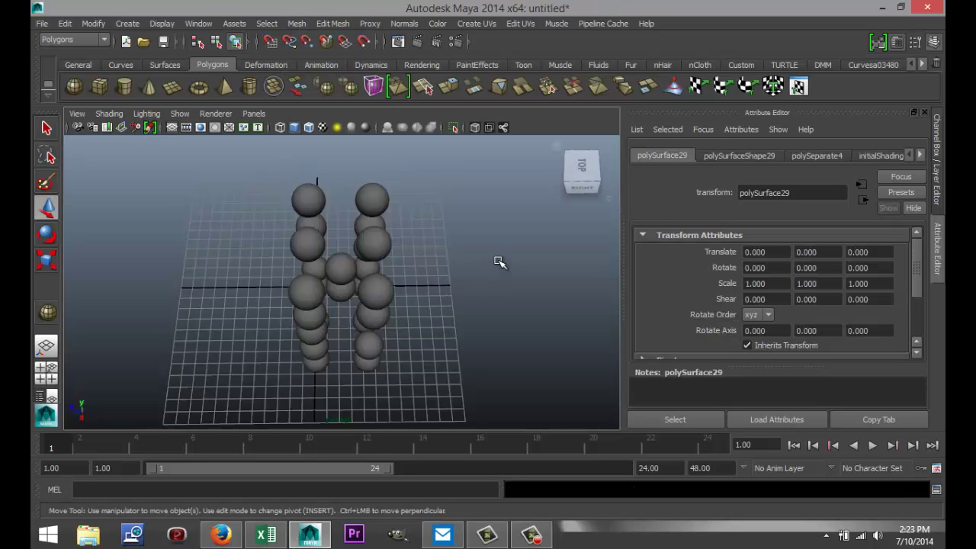
{"action": "left_click", "coordinate": [328, 196]}
{"action": "left_click", "coordinate": [371, 200], "text": "shift"}
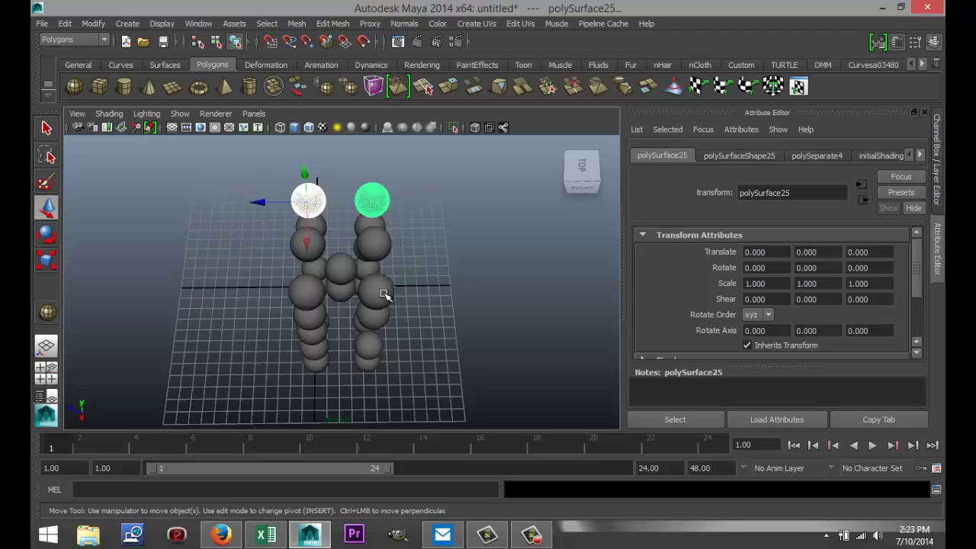
{"action": "left_click", "coordinate": [376, 288], "text": "shift"}
{"action": "left_click", "coordinate": [307, 292], "text": "shift"}
{"action": "left_click", "coordinate": [298, 246], "text": "shift"}
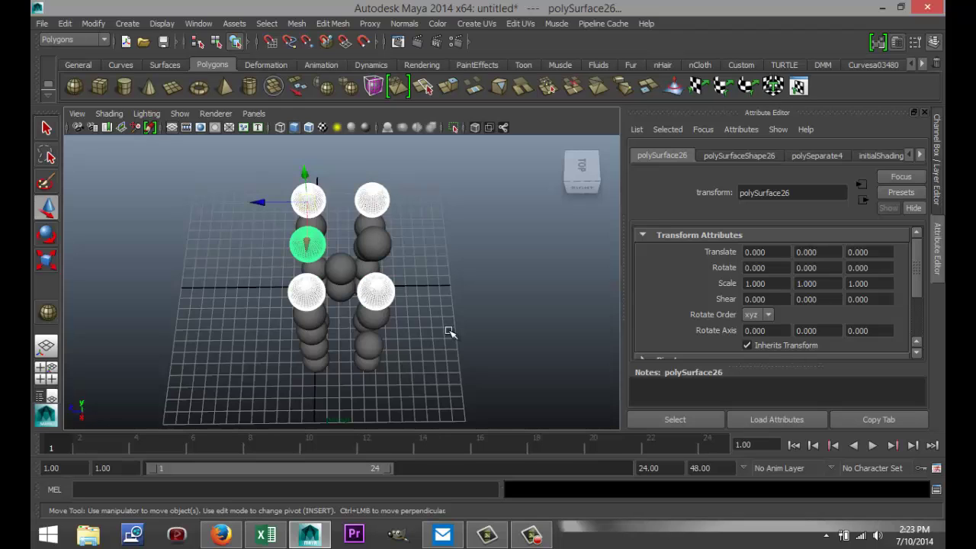
{"action": "key", "text": "Delete"}
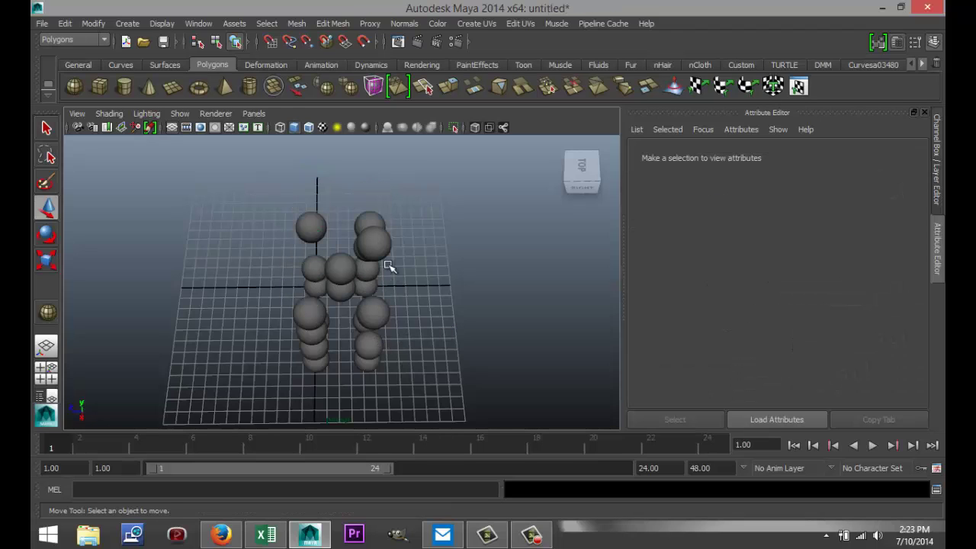
Step: Centre the remaining sphere, polySurface27, near X 0 over the six-sphere pattern
{"action": "left_click", "coordinate": [378, 244]}
{"action": "left_click_drag", "start_coordinate": [259, 202], "coordinate": [241, 202]}
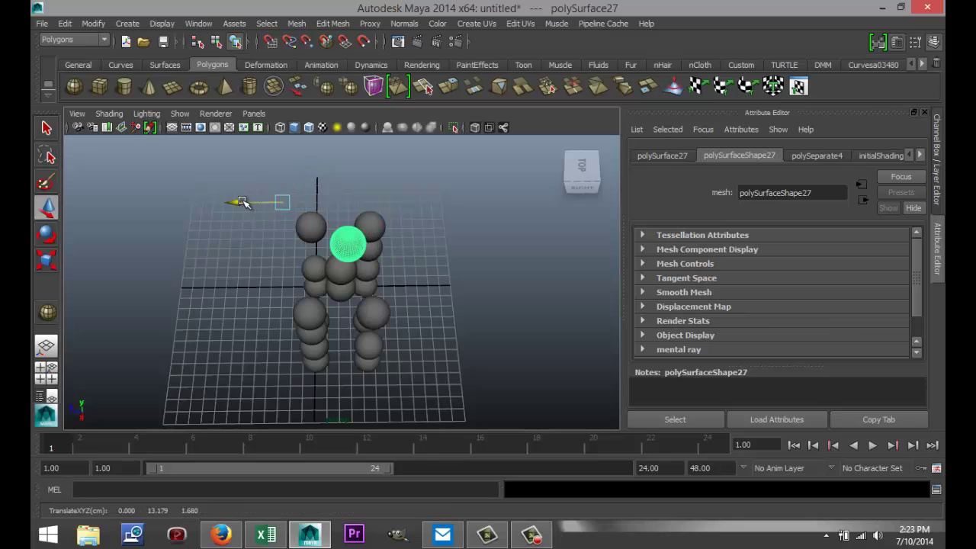
{"action": "left_click", "coordinate": [45, 379]}
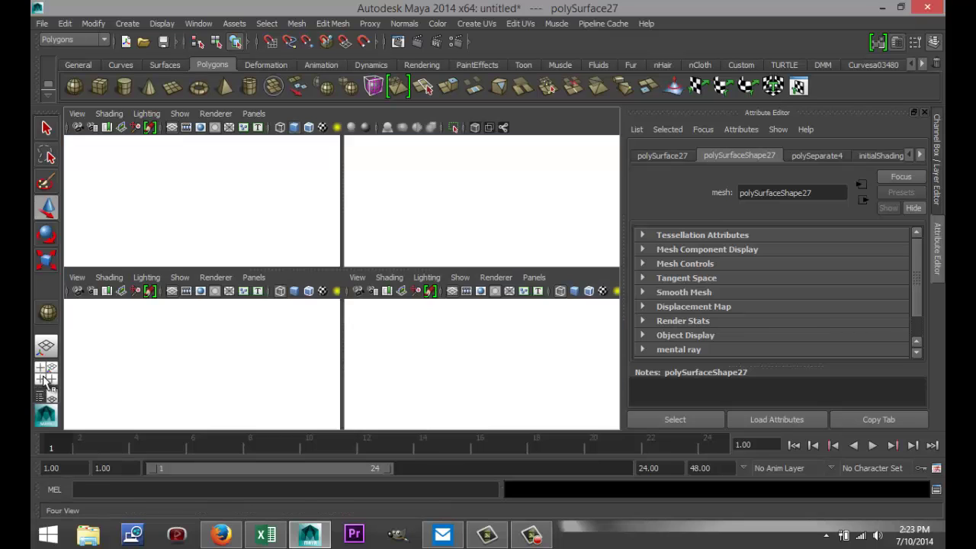
{"action": "key", "text": "space"}
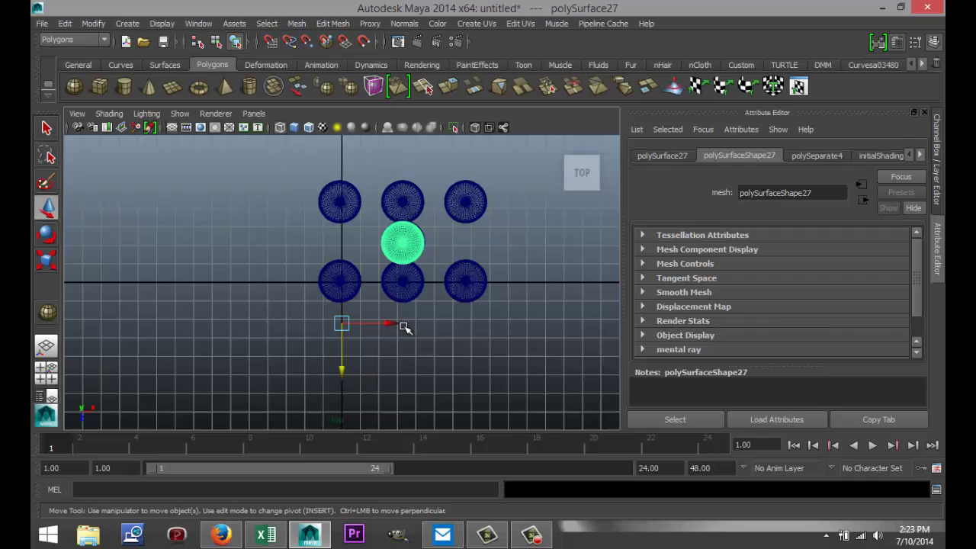
{"action": "left_click_drag", "start_coordinate": [388, 324], "coordinate": [389, 325]}
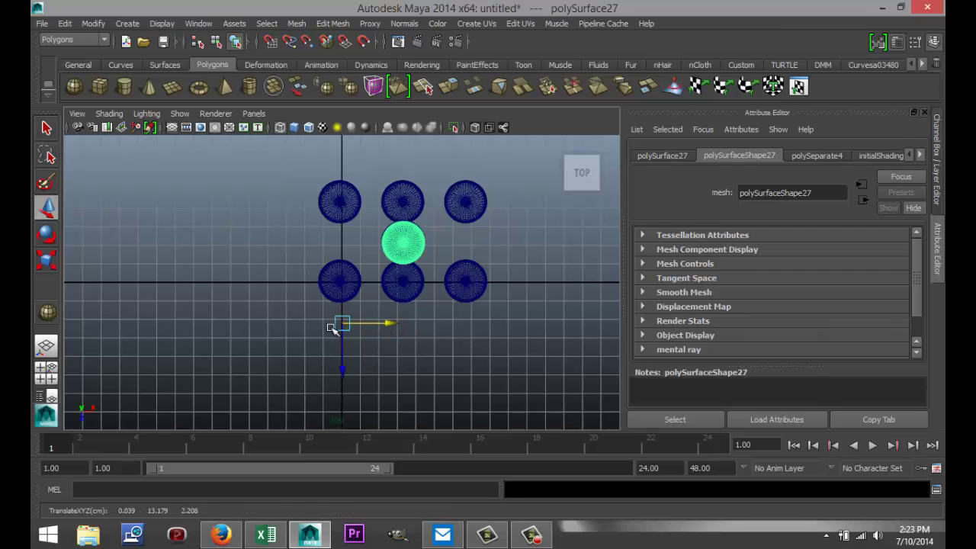
{"action": "left_click", "coordinate": [46, 374]}
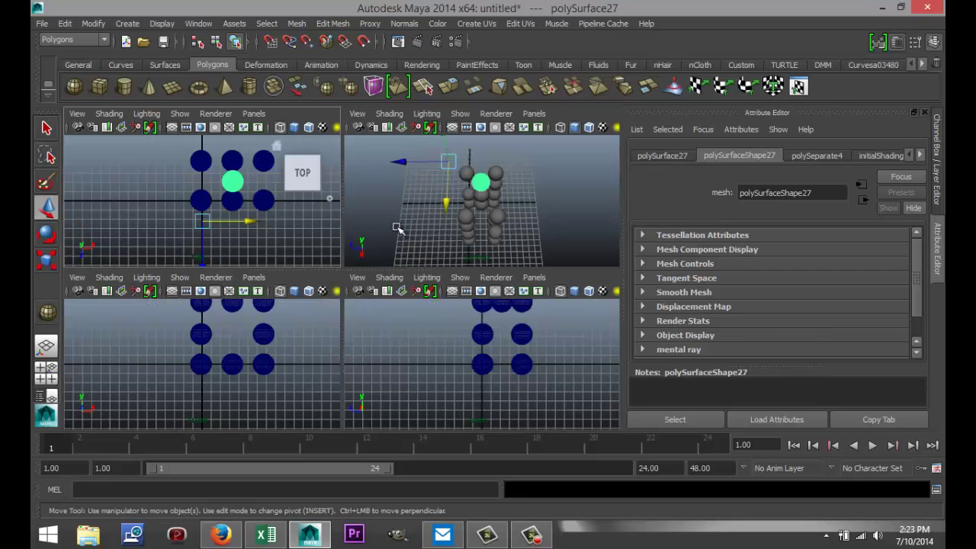
{"action": "key", "text": "space"}
Step: Copy the lower six-sphere group, raise it near the top, and separate it into spheres
{"action": "left_click_drag", "start_coordinate": [461, 333], "coordinate": [572, 287], "text": "alt"}
{"action": "left_click", "coordinate": [395, 347]}
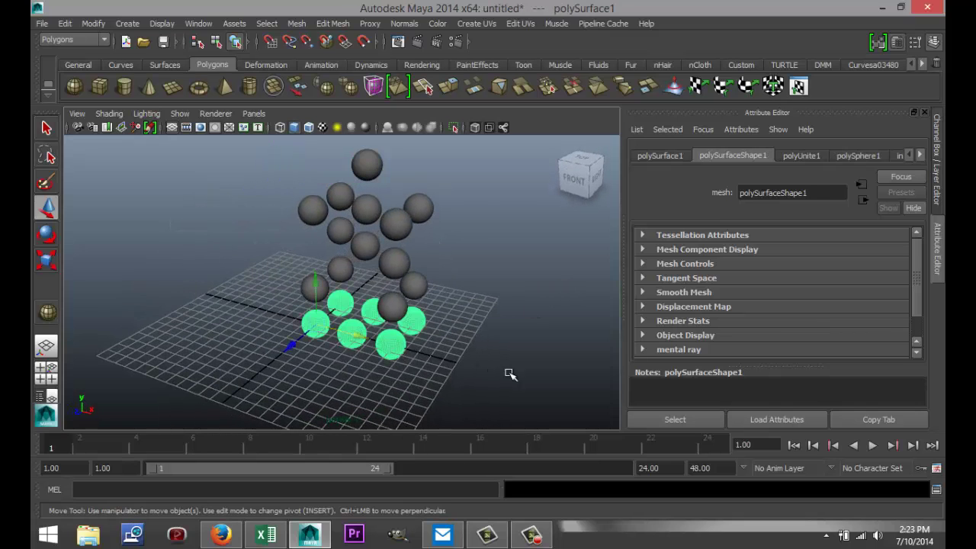
{"action": "key", "text": "g"}
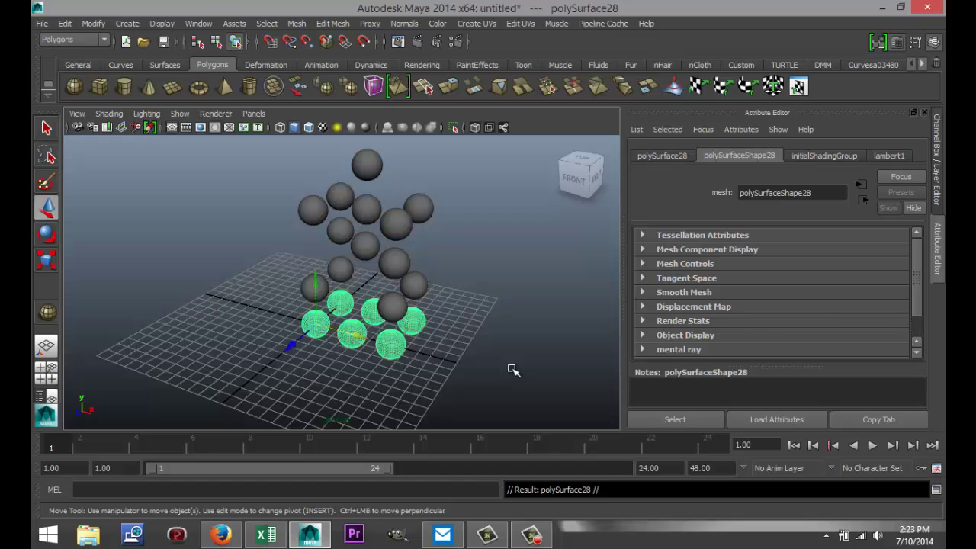
{"action": "left_click_drag", "start_coordinate": [314, 276], "coordinate": [324, 72]}
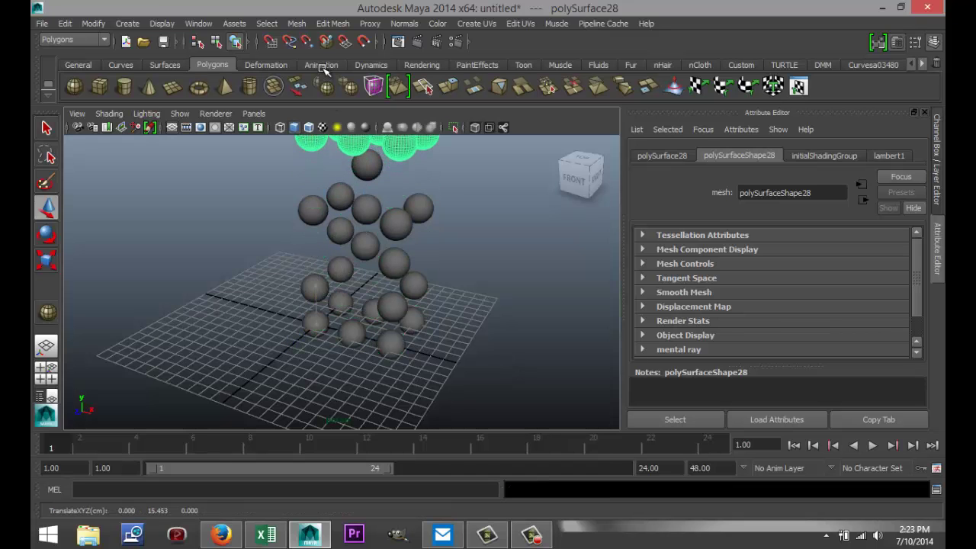
{"action": "left_click_drag", "start_coordinate": [472, 244], "coordinate": [372, 306], "text": "alt"}
{"action": "left_click", "coordinate": [461, 285]}
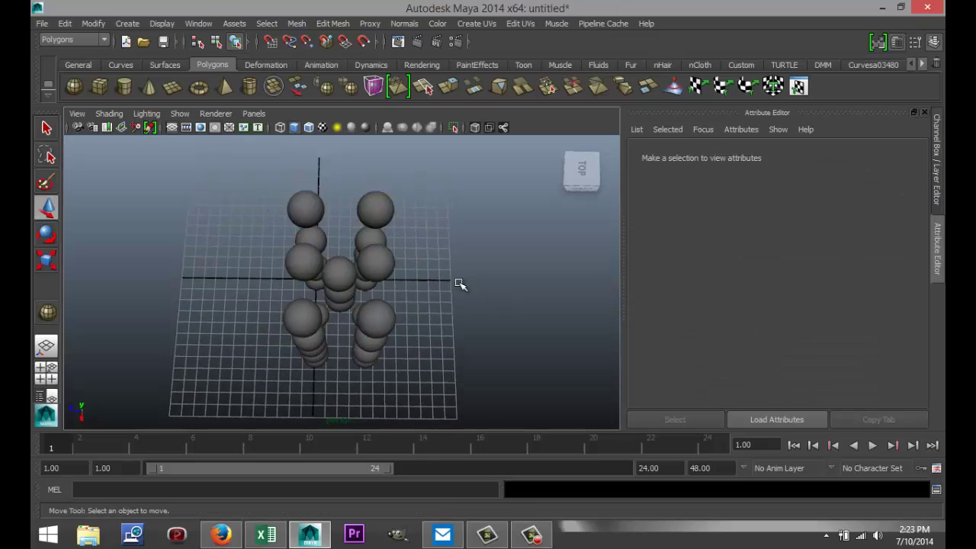
{"action": "left_click", "coordinate": [373, 213]}
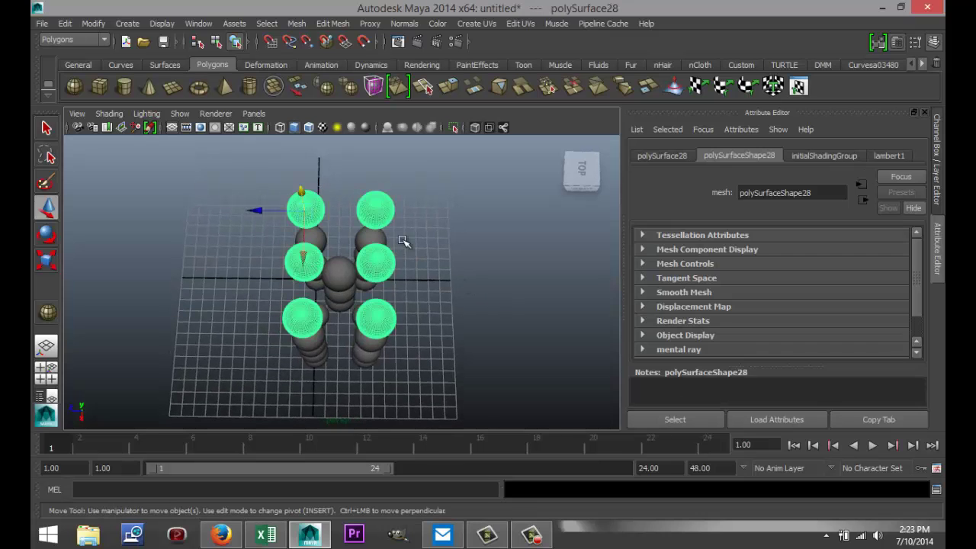
{"action": "left_click", "coordinate": [297, 24]}
{"action": "left_click", "coordinate": [335, 58]}
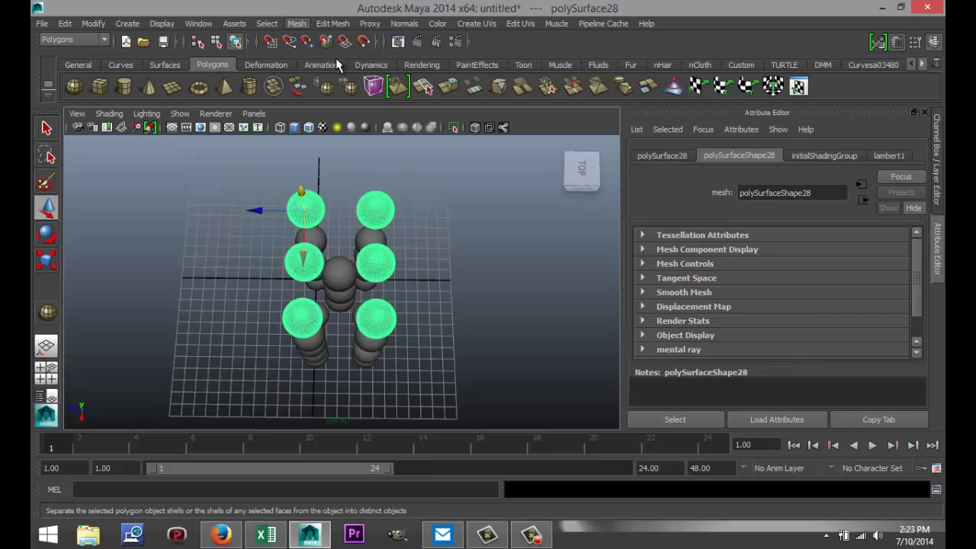
Step: Delete four spheres, leaving the two diagonally opposite corners like a die's two-face
{"action": "left_click", "coordinate": [415, 236]}
{"action": "left_click", "coordinate": [382, 214]}
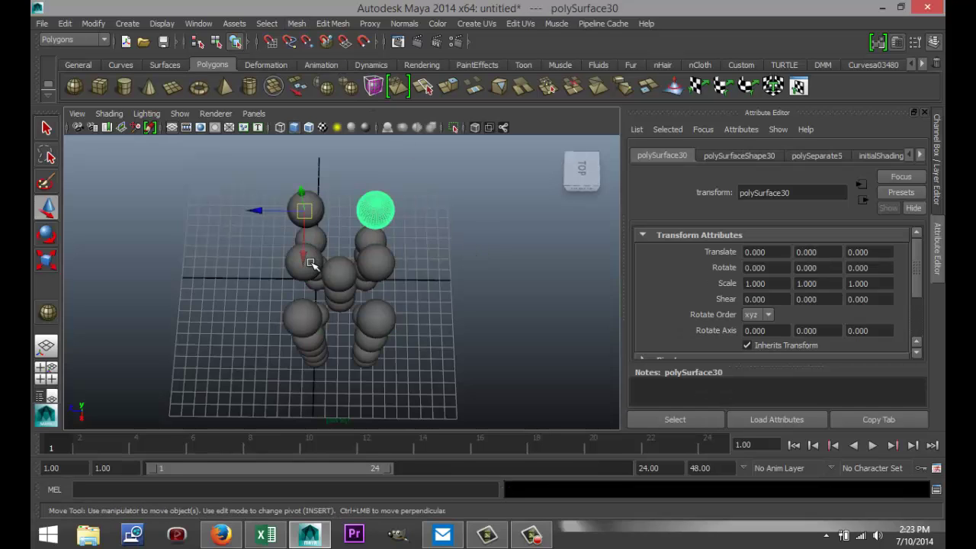
{"action": "left_click", "coordinate": [304, 263], "text": "shift"}
{"action": "left_click", "coordinate": [375, 263], "text": "shift"}
{"action": "left_click", "coordinate": [295, 321], "text": "shift"}
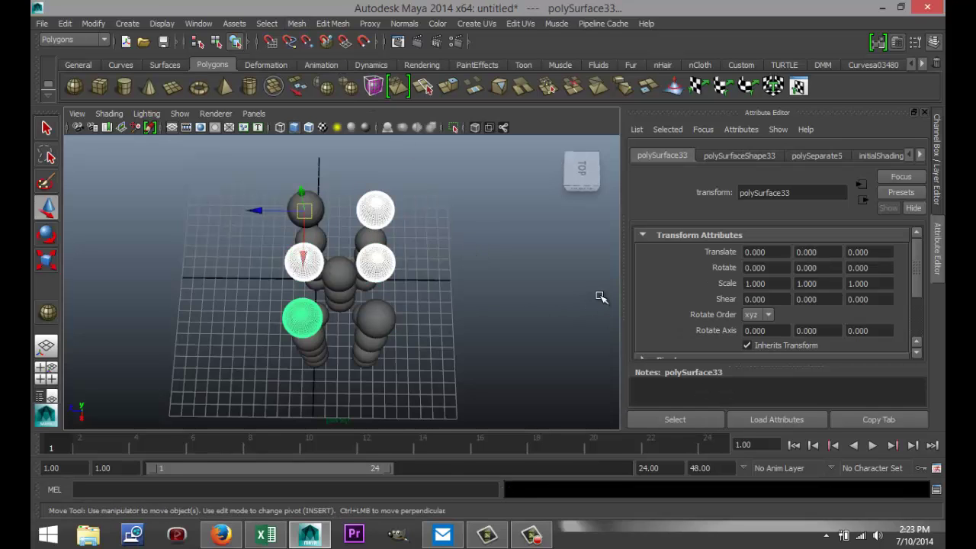
{"action": "key", "text": "Delete"}
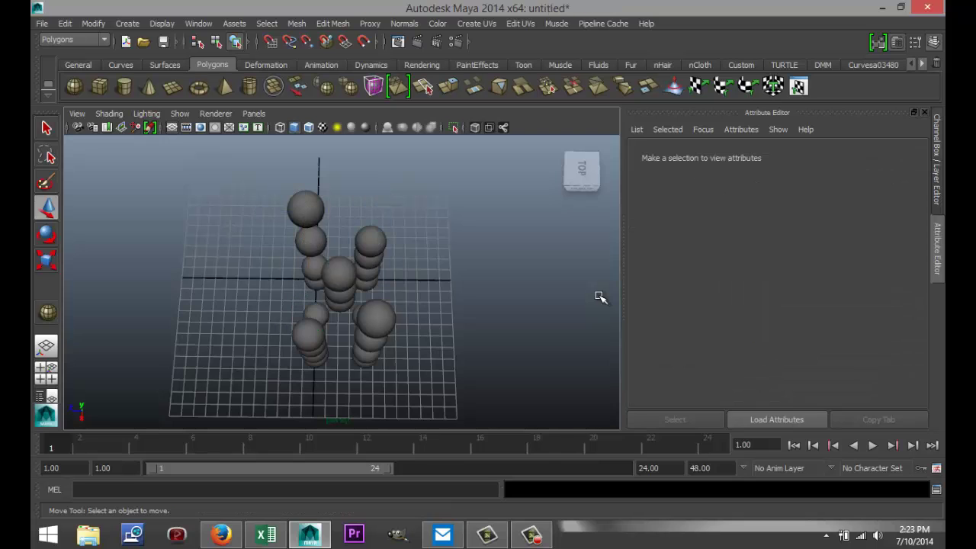
{"action": "left_click_drag", "start_coordinate": [497, 347], "coordinate": [584, 298], "text": "alt"}
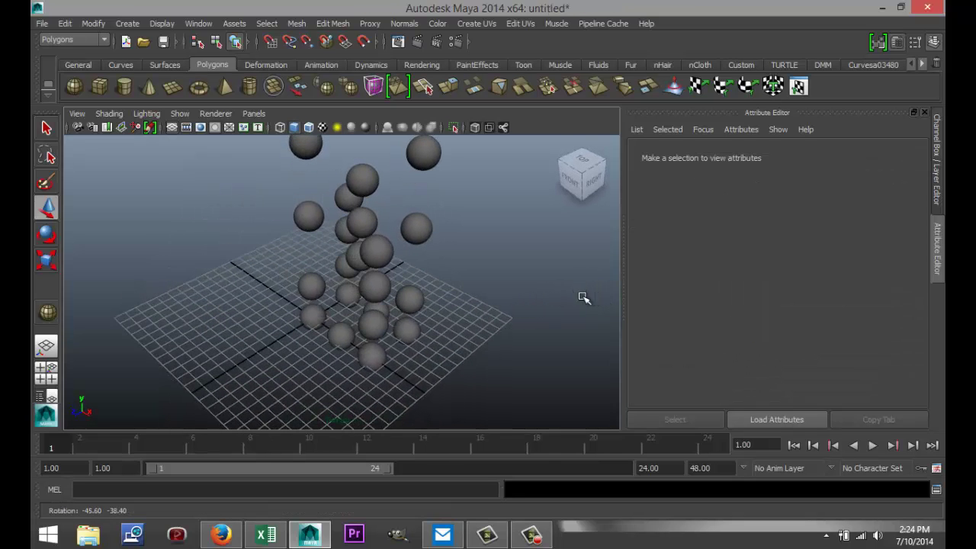
Step: In the maximized side view, combine the two top spheres into one object
{"action": "left_click_drag", "start_coordinate": [325, 375], "coordinate": [353, 354], "text": "alt"}
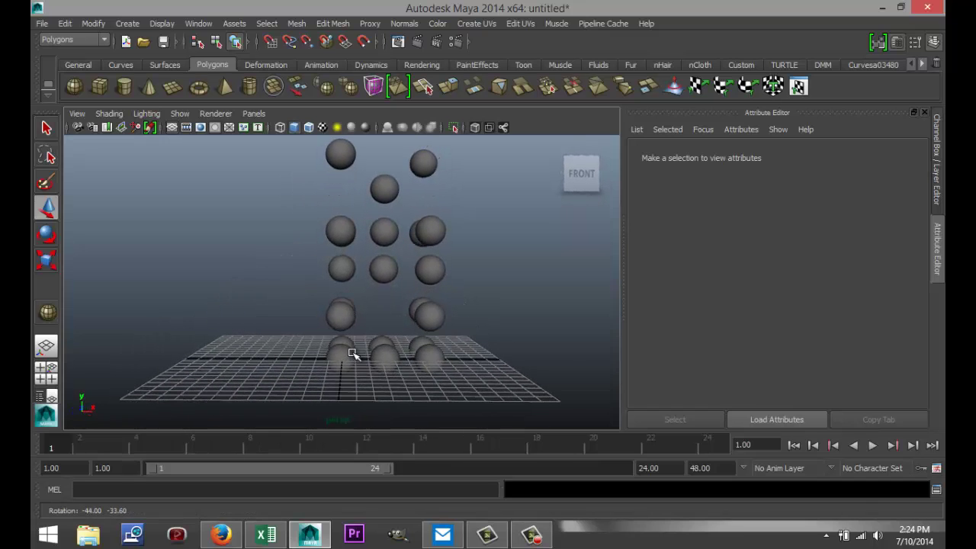
{"action": "left_click", "coordinate": [50, 379]}
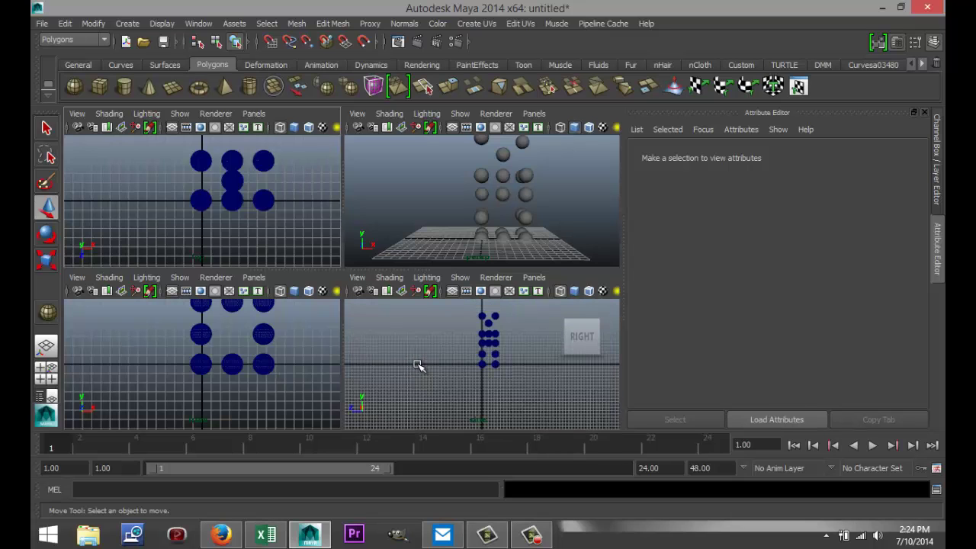
{"action": "key", "text": "space"}
{"action": "middle_click_drag", "start_coordinate": [460, 261], "coordinate": [462, 305], "text": "alt"}
{"action": "scroll", "coordinate": [464, 296], "scroll_direction": "up", "scroll_amount": 4}
{"action": "left_click_drag", "start_coordinate": [288, 180], "coordinate": [466, 227]}
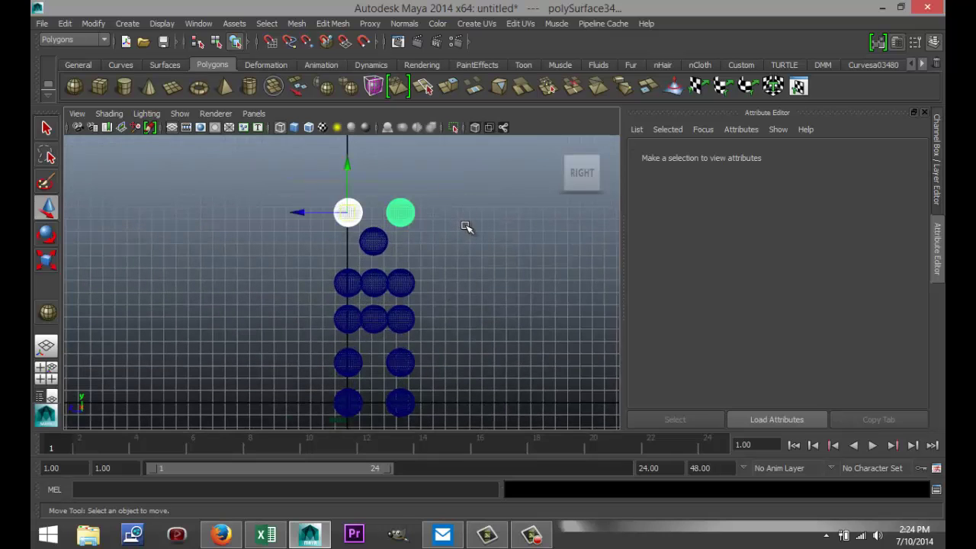
{"action": "left_click", "coordinate": [297, 24]}
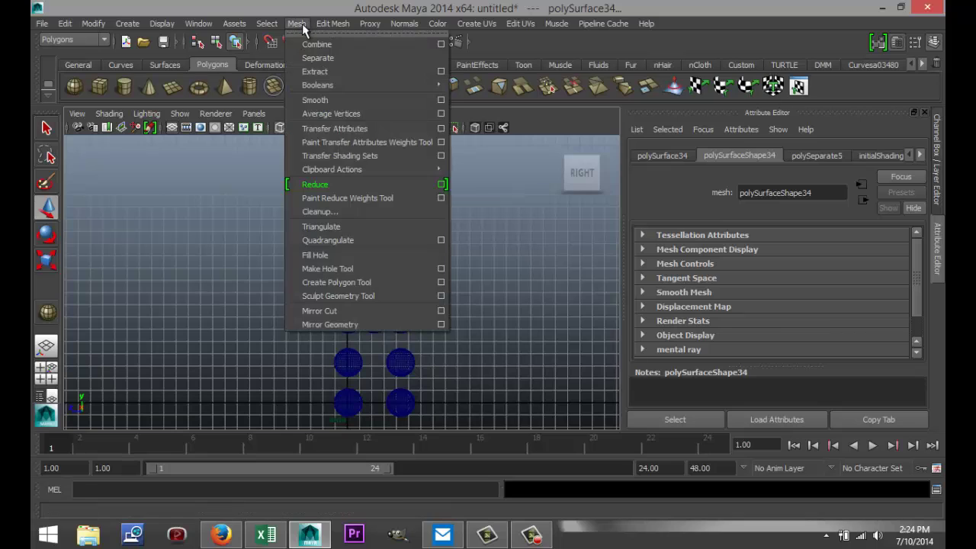
{"action": "left_click", "coordinate": [330, 43]}
{"action": "left_click", "coordinate": [435, 251]}
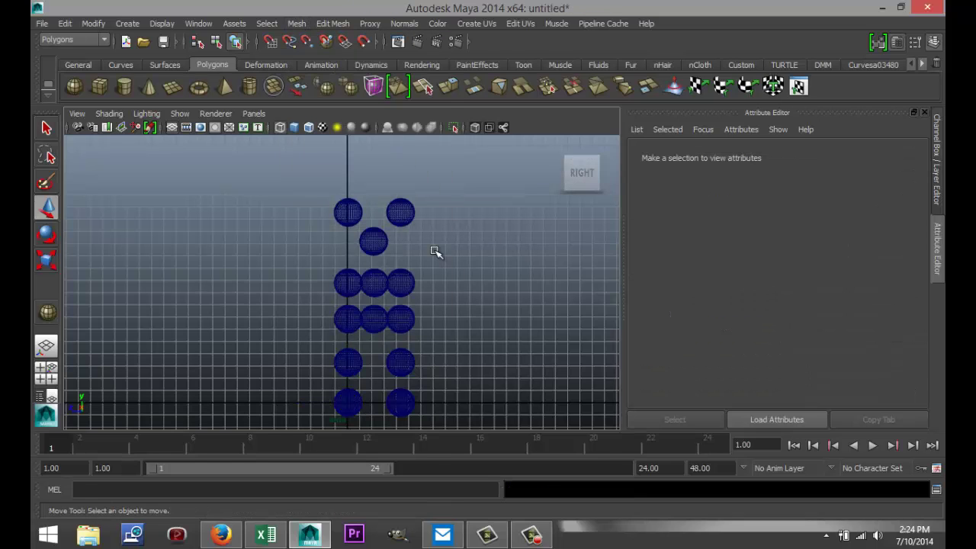
{"action": "left_click", "coordinate": [377, 243]}
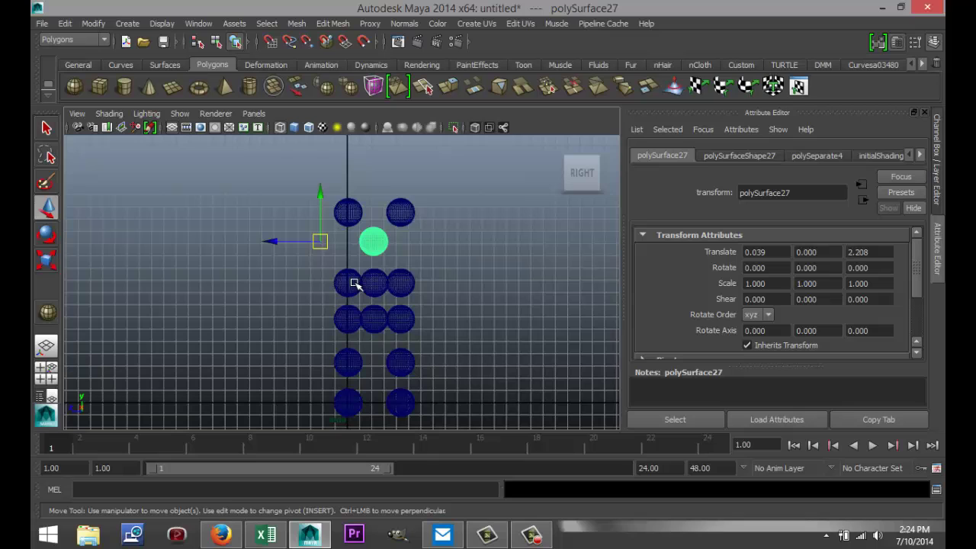
Step: Combine each of the next two rows of three spheres into single objects
{"action": "left_click_drag", "start_coordinate": [300, 263], "coordinate": [463, 301]}
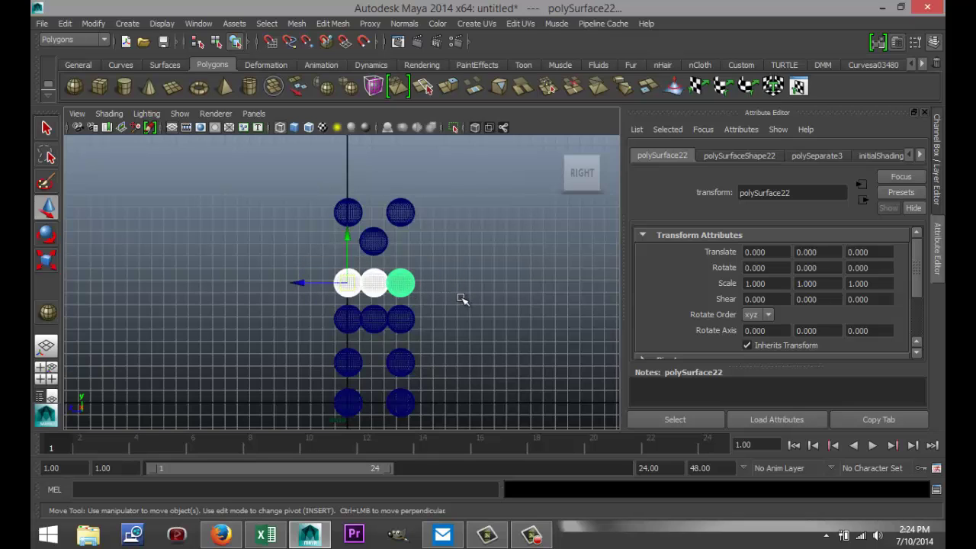
{"action": "left_click", "coordinate": [297, 24]}
{"action": "left_click", "coordinate": [326, 43]}
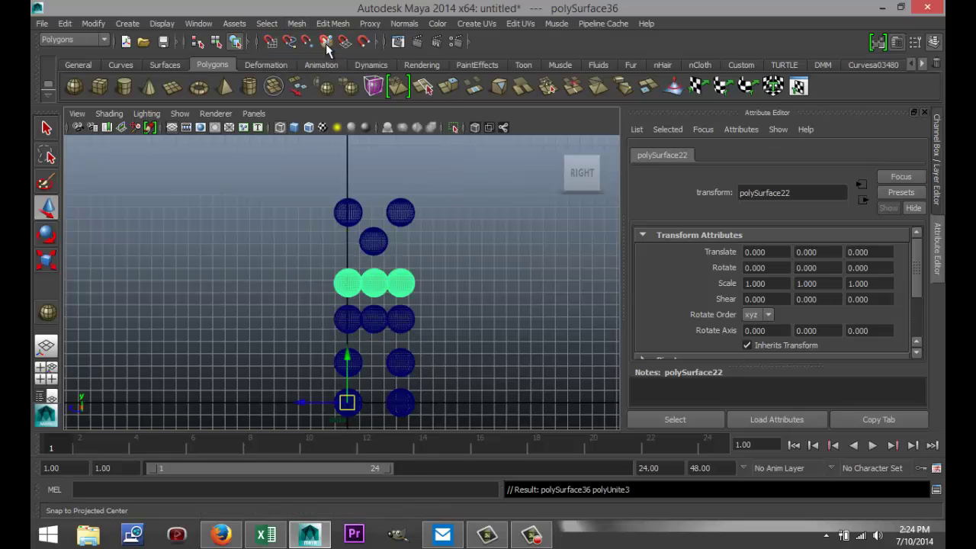
{"action": "left_click_drag", "start_coordinate": [311, 296], "coordinate": [445, 338]}
{"action": "left_click", "coordinate": [296, 23]}
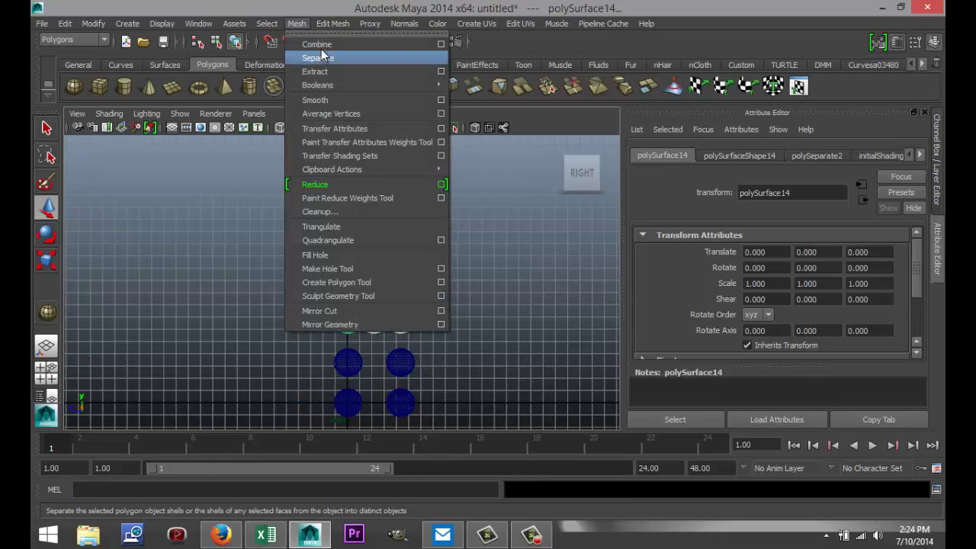
{"action": "left_click", "coordinate": [326, 44]}
Step: Combine the second-lowest row's sphere pair into one object, then select the bottom pair
{"action": "scroll", "coordinate": [495, 309], "scroll_direction": "down", "scroll_amount": 2}
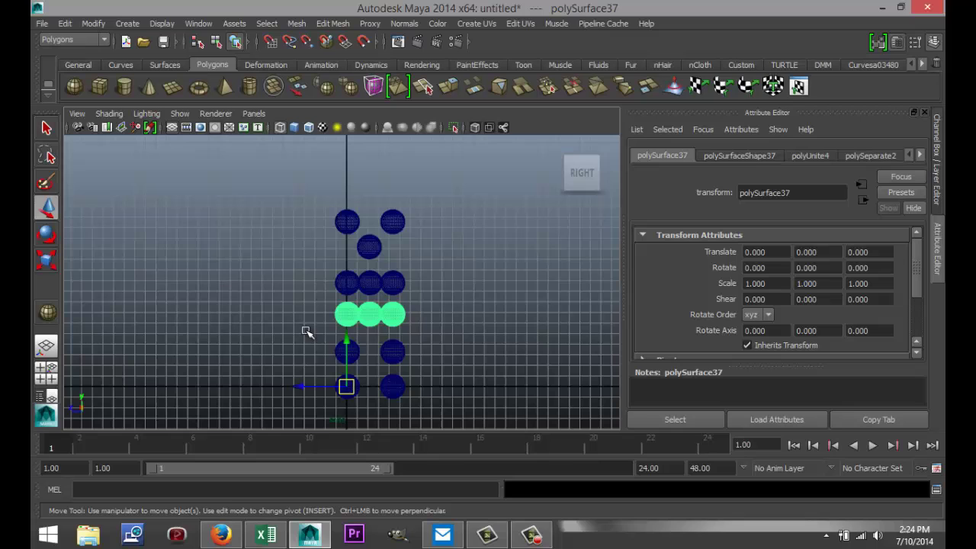
{"action": "left_click_drag", "start_coordinate": [307, 332], "coordinate": [437, 369]}
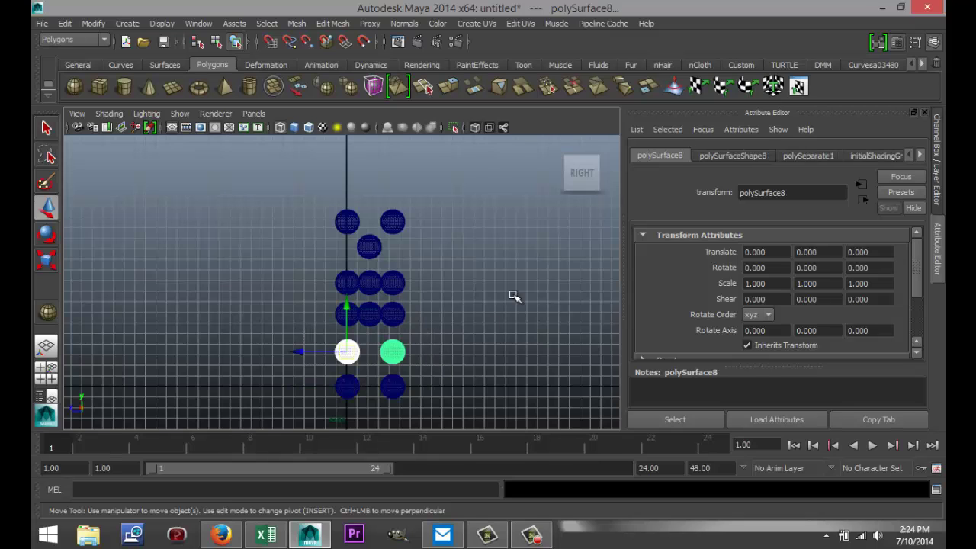
{"action": "left_click", "coordinate": [297, 24]}
{"action": "left_click", "coordinate": [320, 44]}
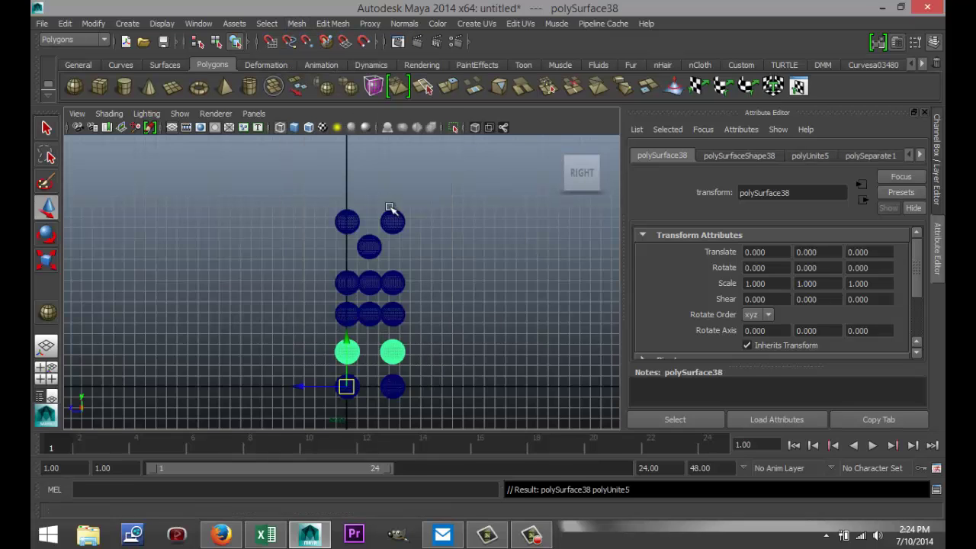
{"action": "left_click", "coordinate": [402, 393]}
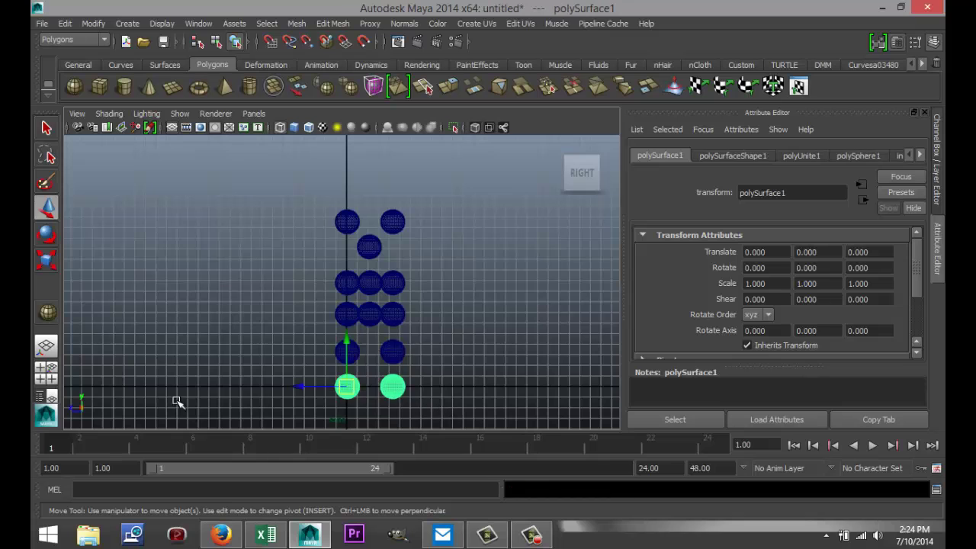
Step: Orbit the maximized Perspective view to see the whole tiered sphere stack at an angle
{"action": "left_click", "coordinate": [45, 372]}
{"action": "key", "text": "space"}
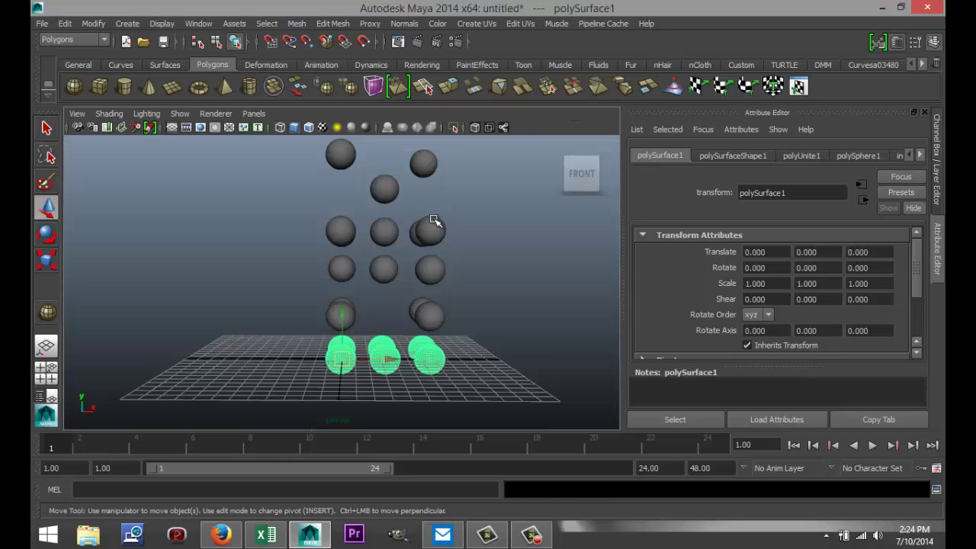
{"action": "scroll", "coordinate": [434, 220], "scroll_direction": "down", "scroll_amount": 3}
{"action": "left_click_drag", "start_coordinate": [436, 218], "coordinate": [512, 276], "text": "alt"}
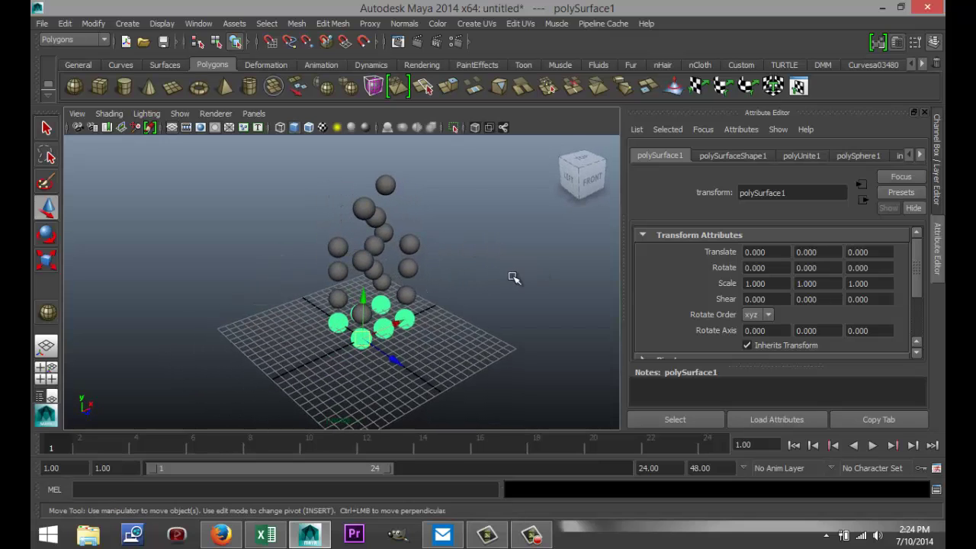
Step: Drag out a polygon cube on the grid beside the pip spheres and show its polyCube1 settings
{"action": "left_click", "coordinate": [98, 87]}
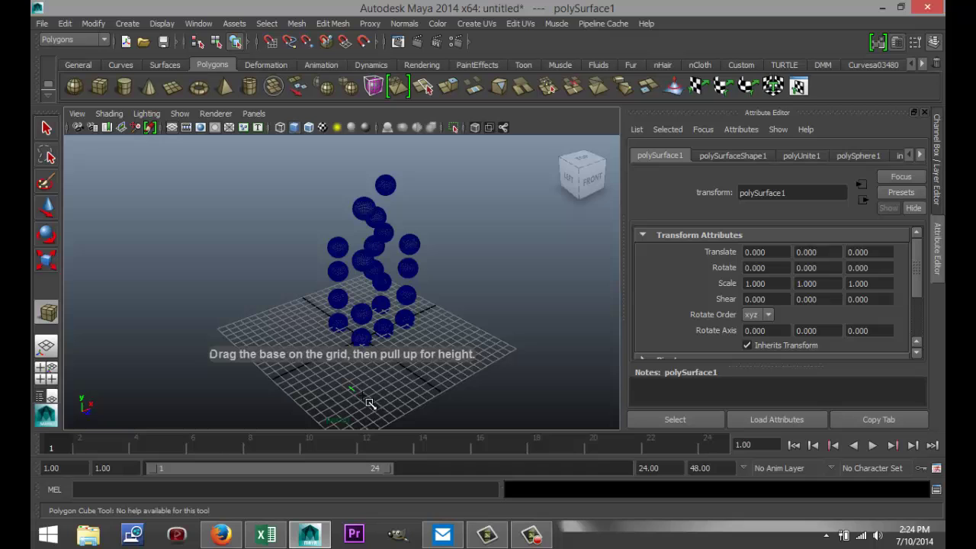
{"action": "left_click_drag", "start_coordinate": [369, 403], "coordinate": [516, 301]}
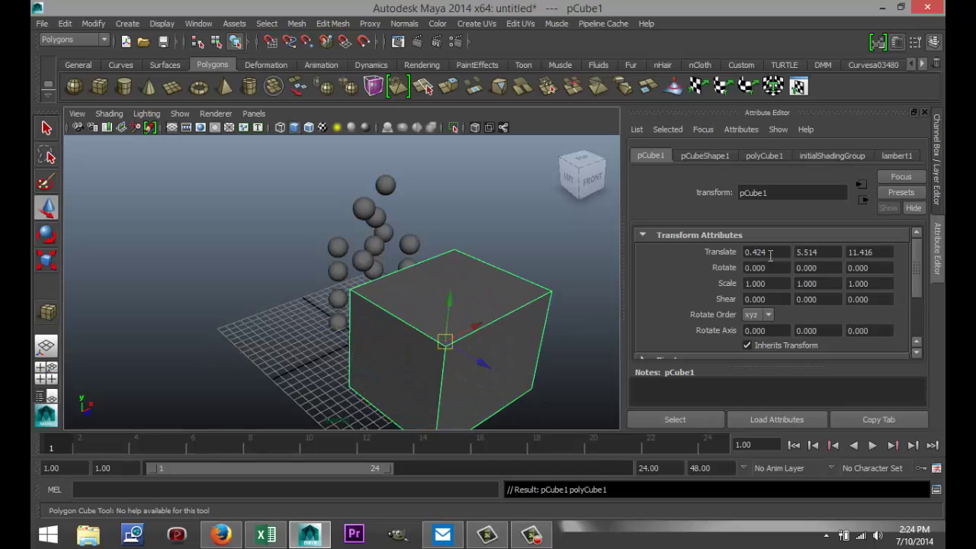
{"action": "left_click", "coordinate": [711, 156]}
{"action": "left_click", "coordinate": [761, 156]}
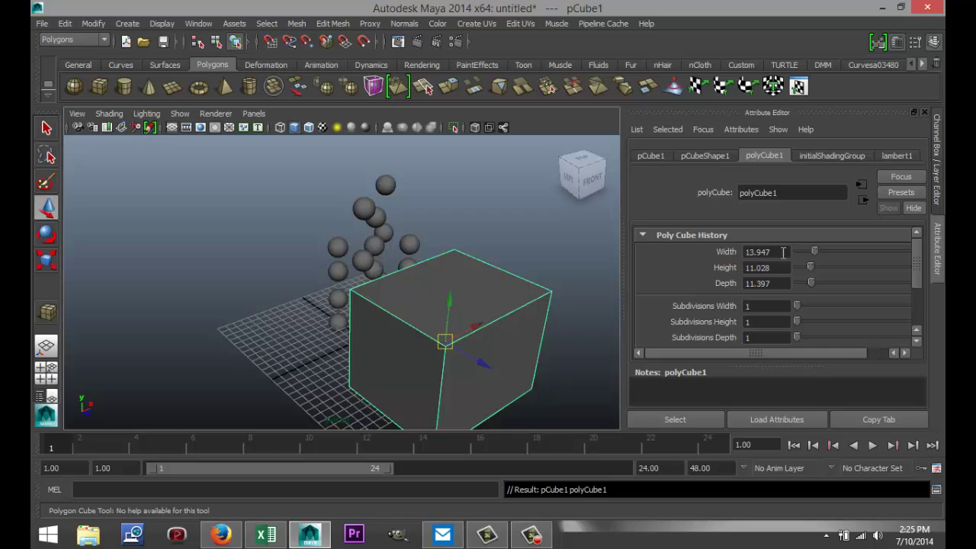
Step: Set the cube's Width, Height and Depth to 10, then reselect it
{"action": "left_click_drag", "start_coordinate": [783, 251], "coordinate": [700, 261]}
{"action": "type", "text": "10"}
{"action": "key", "text": "Tab"}
{"action": "type", "text": "10"}
{"action": "key", "text": "Tab"}
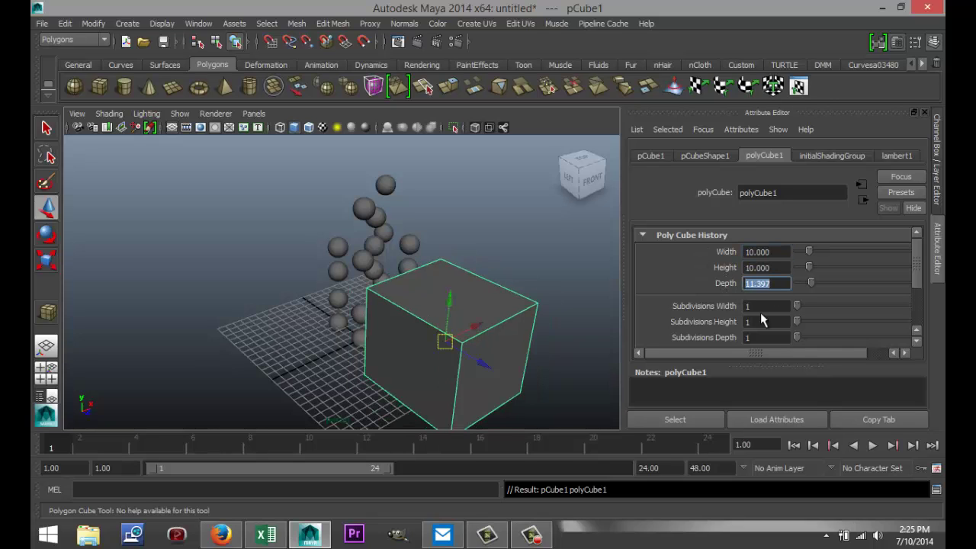
{"action": "type", "text": "1."}
{"action": "type", "text": "0"}
{"action": "left_click", "coordinate": [587, 377]}
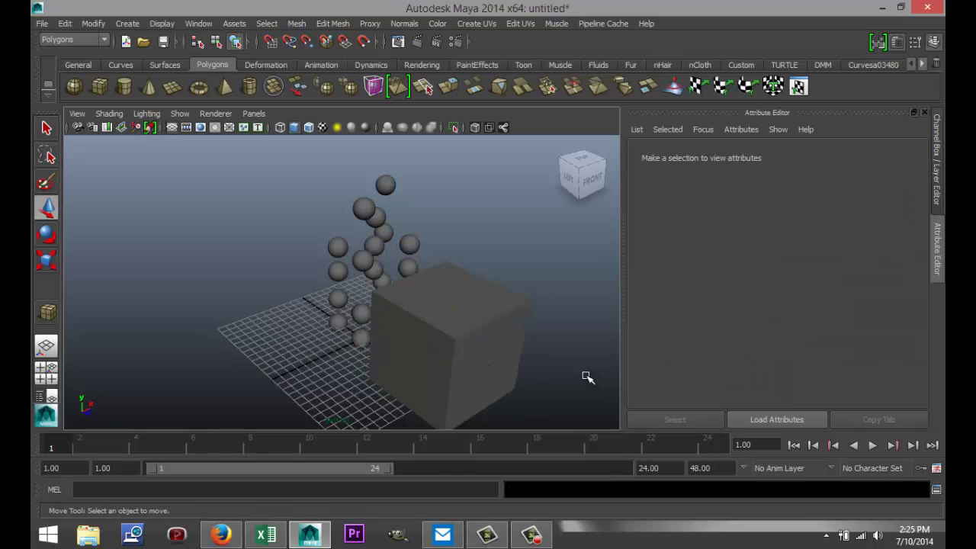
{"action": "left_click", "coordinate": [514, 328]}
Step: Switch the cube to edge mode and marquee-select all of its edges
{"action": "scroll", "coordinate": [486, 334], "scroll_direction": "up", "scroll_amount": 2}
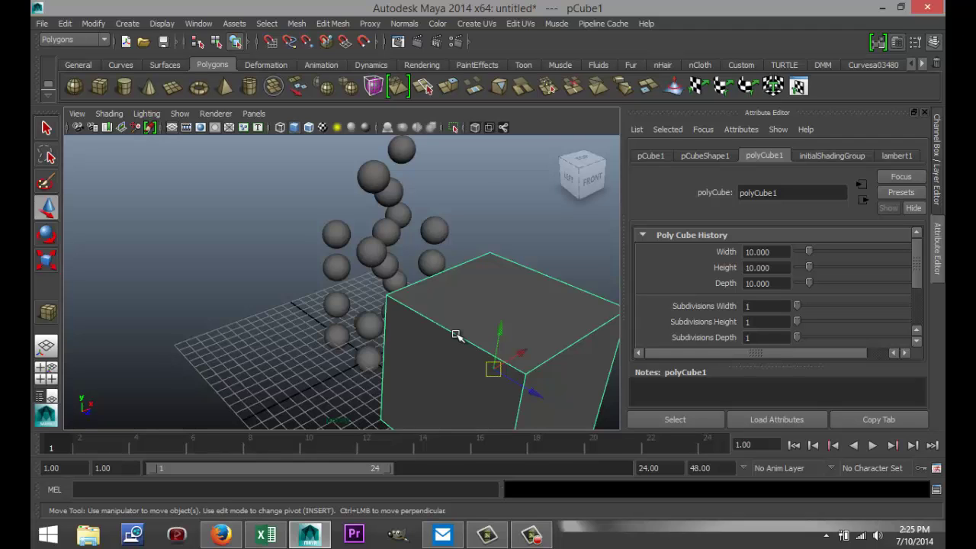
{"action": "right_click", "coordinate": [455, 335]}
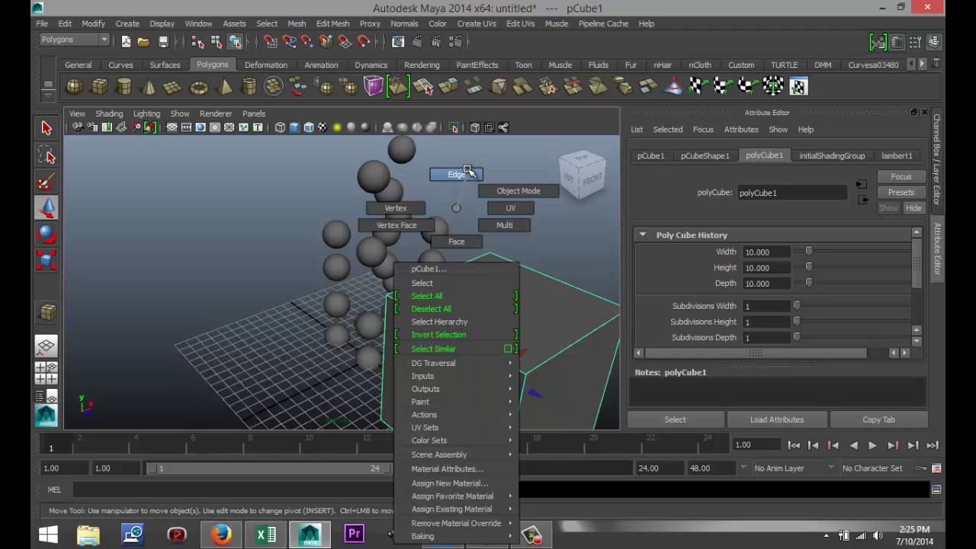
{"action": "left_click", "coordinate": [467, 172]}
{"action": "left_click_drag", "start_coordinate": [298, 325], "coordinate": [297, 305], "text": "alt"}
{"action": "middle_click_drag", "start_coordinate": [297, 305], "coordinate": [221, 301], "text": "alt"}
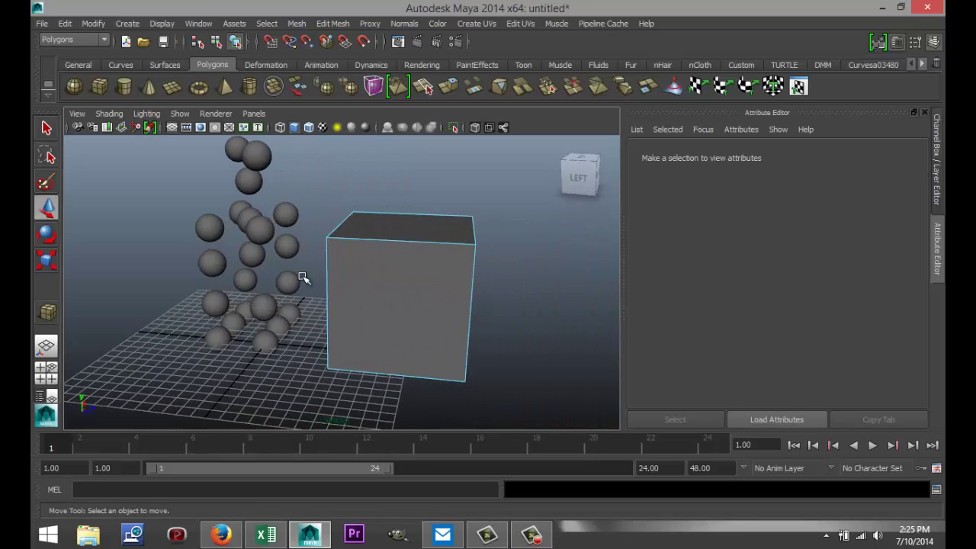
{"action": "left_click_drag", "start_coordinate": [317, 201], "coordinate": [519, 401]}
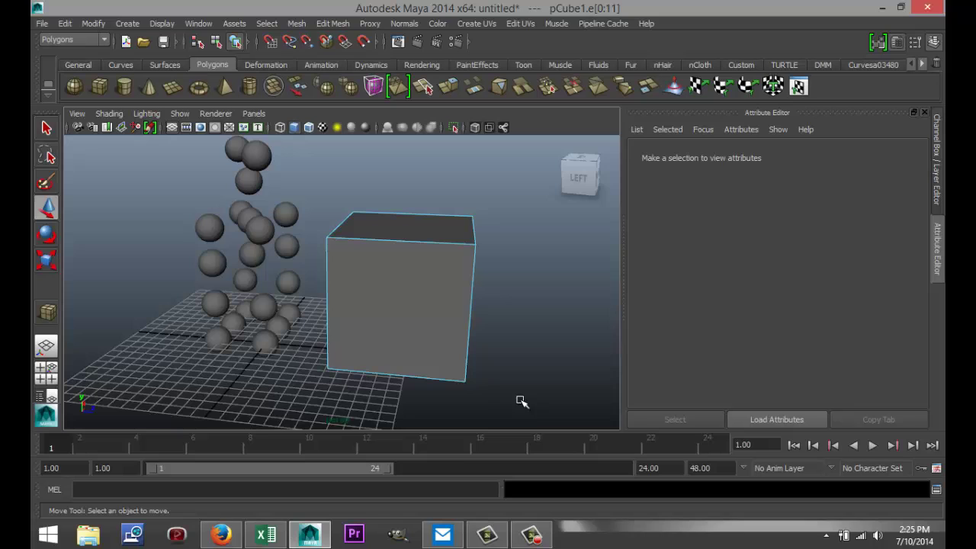
Step: Bevel the selected edges with 6 segments and an offset of 0.2
{"action": "left_click", "coordinate": [334, 24]}
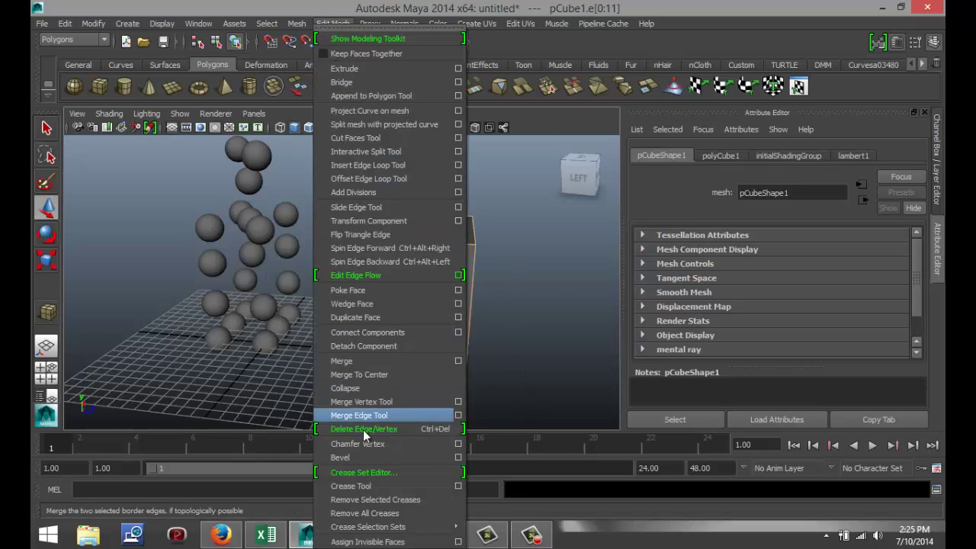
{"action": "left_click", "coordinate": [371, 456]}
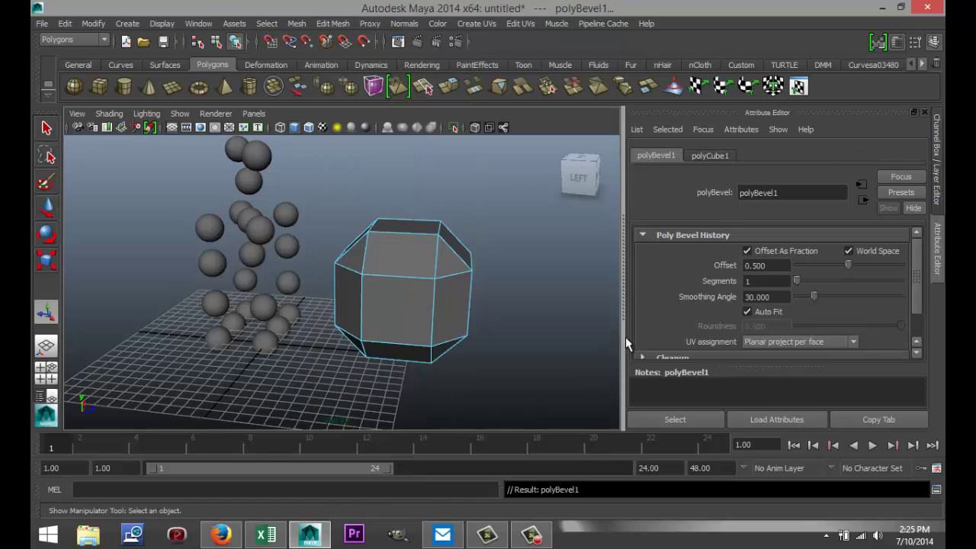
{"action": "double_click", "coordinate": [781, 282]}
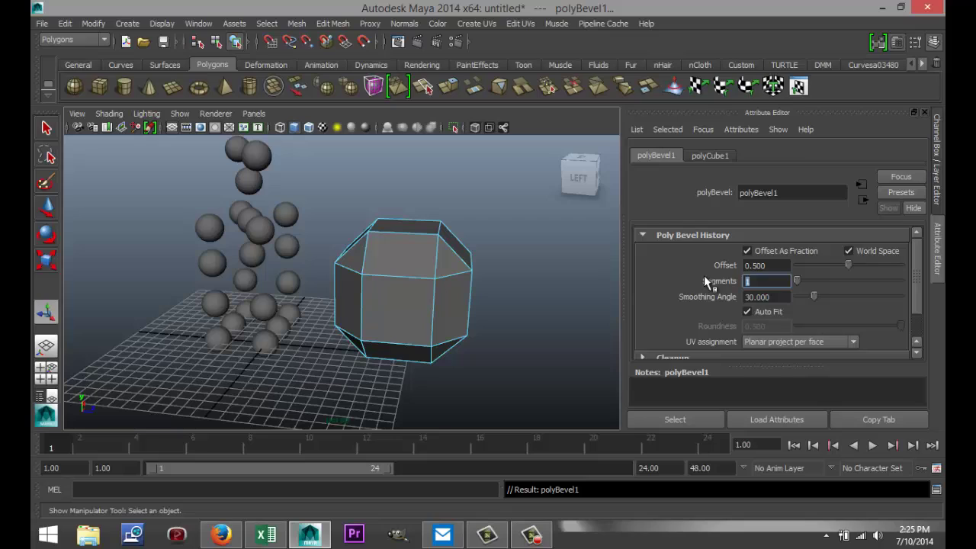
{"action": "type", "text": "6"}
{"action": "left_click", "coordinate": [778, 265]}
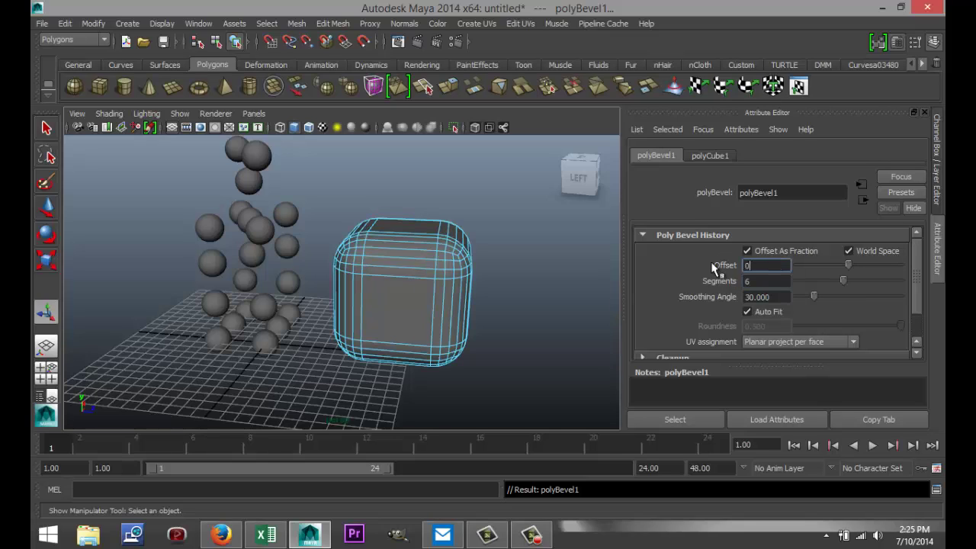
{"action": "type", "text": "0.2"}
{"action": "key", "text": "Return"}
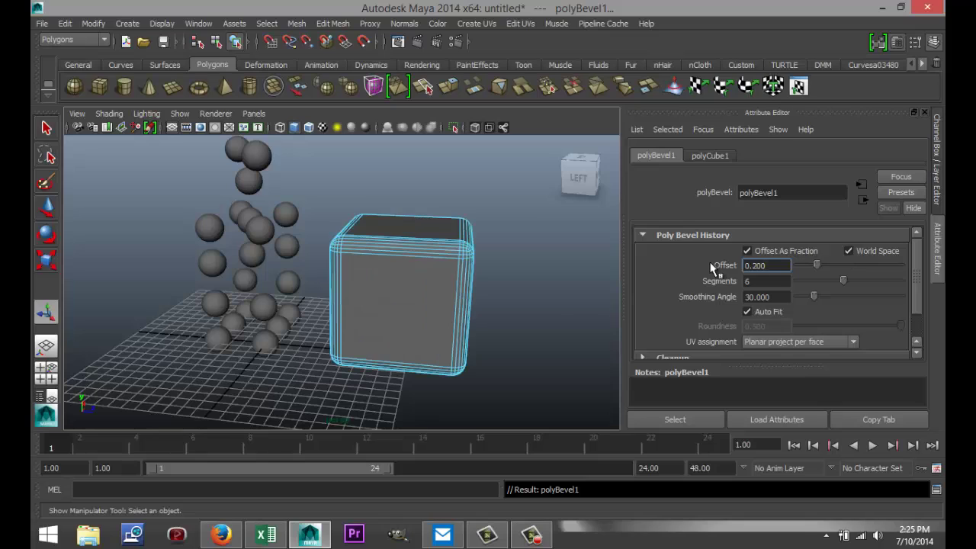
{"action": "left_click", "coordinate": [560, 312]}
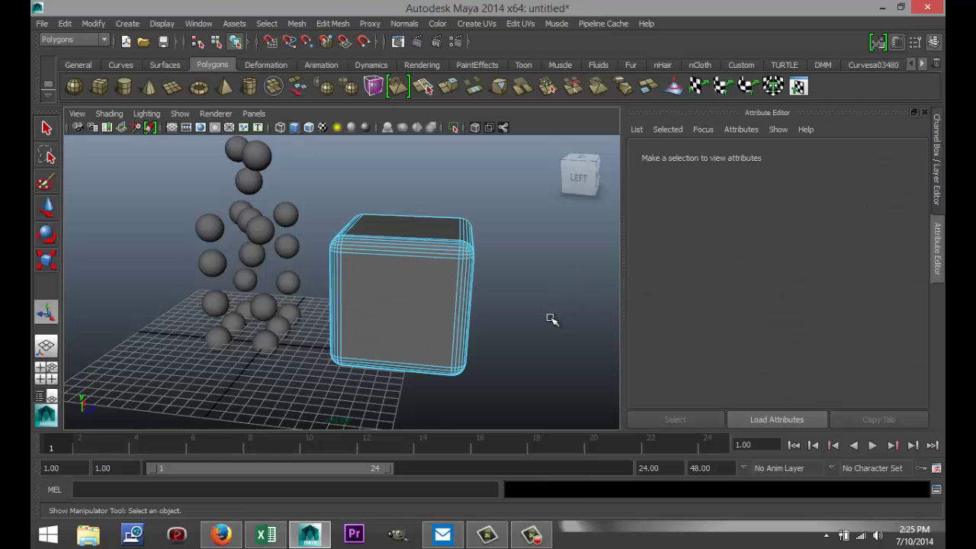
Step: Put pCube1 back in object mode and move it down slightly along Y
{"action": "scroll", "coordinate": [530, 307], "scroll_direction": "down", "scroll_amount": 3}
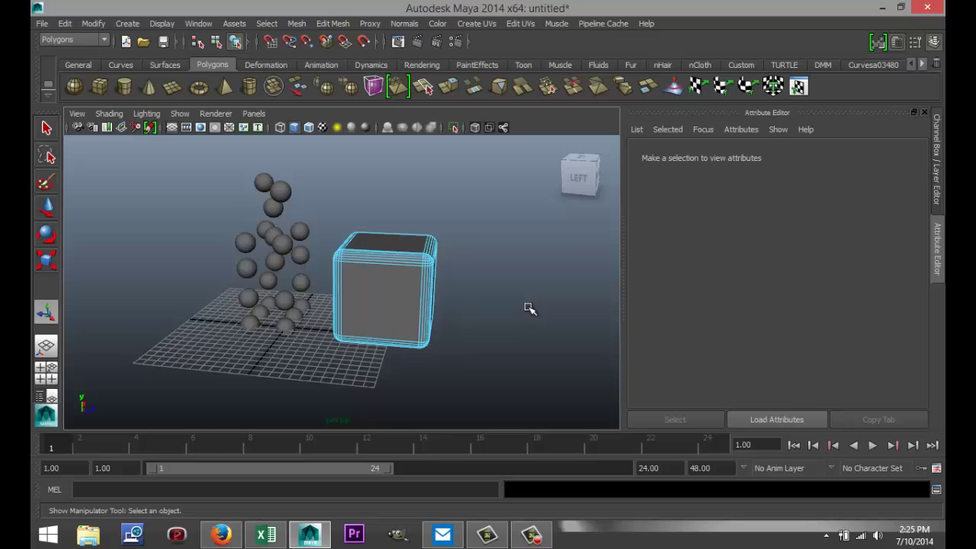
{"action": "scroll", "coordinate": [530, 308], "scroll_direction": "up", "scroll_amount": 3}
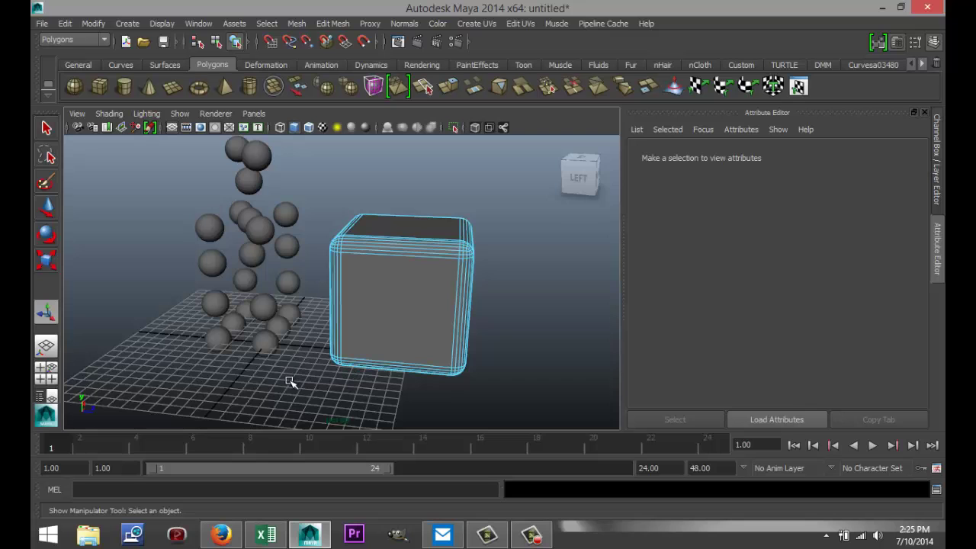
{"action": "left_click_drag", "start_coordinate": [293, 382], "coordinate": [348, 361], "text": "alt"}
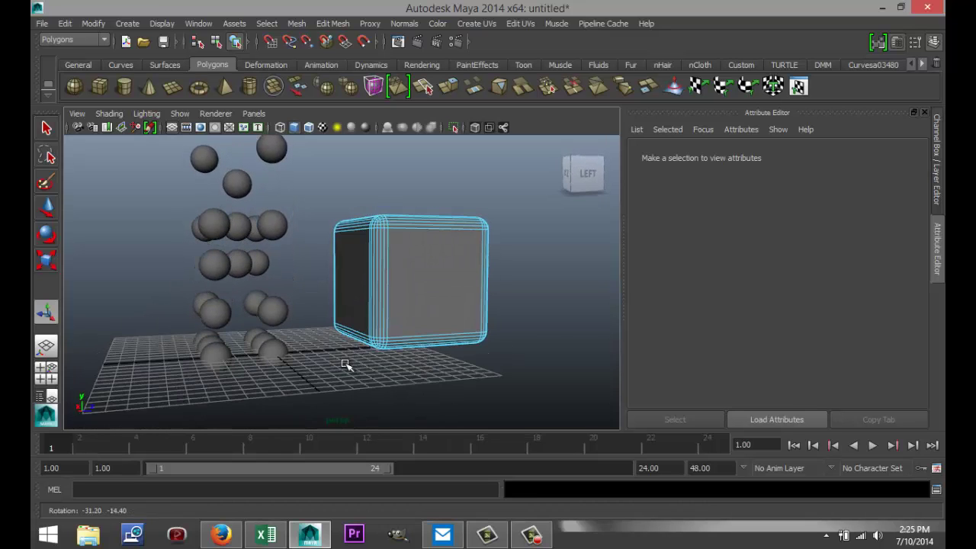
{"action": "scroll", "coordinate": [355, 355], "scroll_direction": "down", "scroll_amount": 2}
{"action": "scroll", "coordinate": [355, 355], "scroll_direction": "up", "scroll_amount": 1}
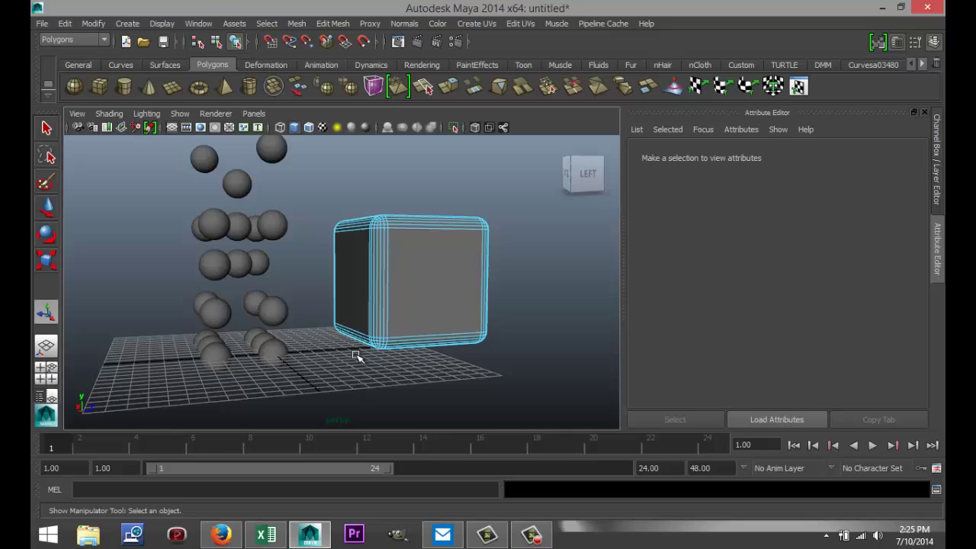
{"action": "scroll", "coordinate": [355, 355], "scroll_direction": "down", "scroll_amount": 1}
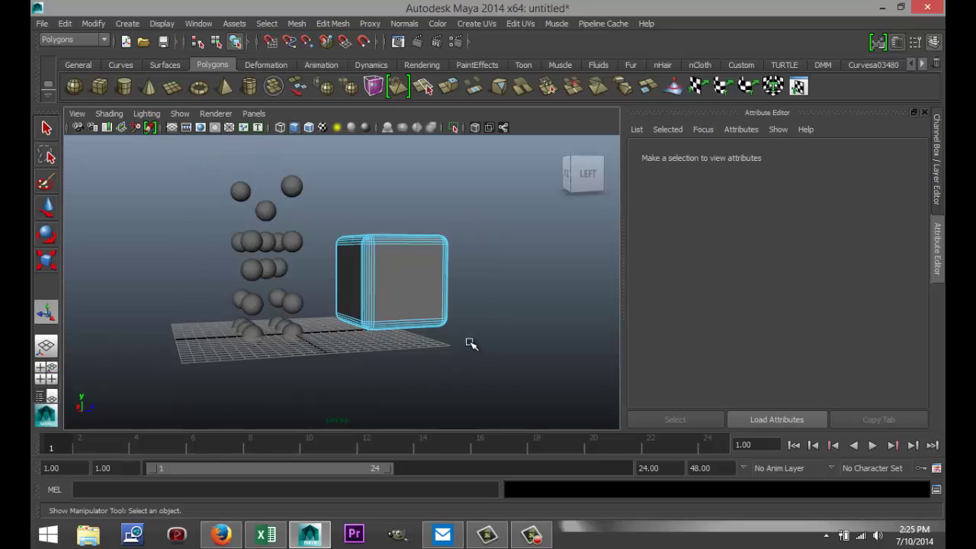
{"action": "right_click_drag", "start_coordinate": [411, 288], "coordinate": [481, 195]}
{"action": "left_click", "coordinate": [413, 285]}
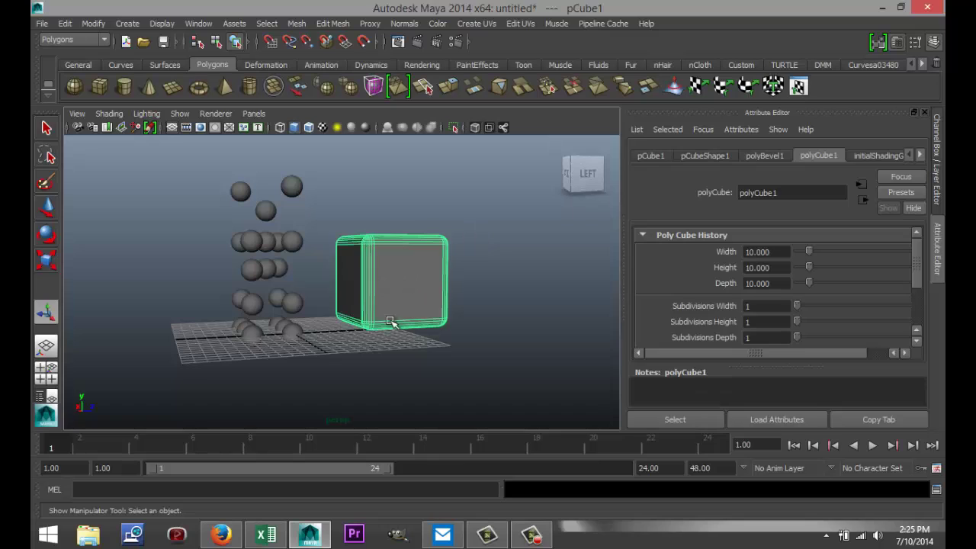
{"action": "key", "text": "w"}
{"action": "left_click_drag", "start_coordinate": [386, 233], "coordinate": [317, 404]}
Step: In the Top view, slide the cube along X and Z so it sits under the pips
{"action": "left_click", "coordinate": [46, 374]}
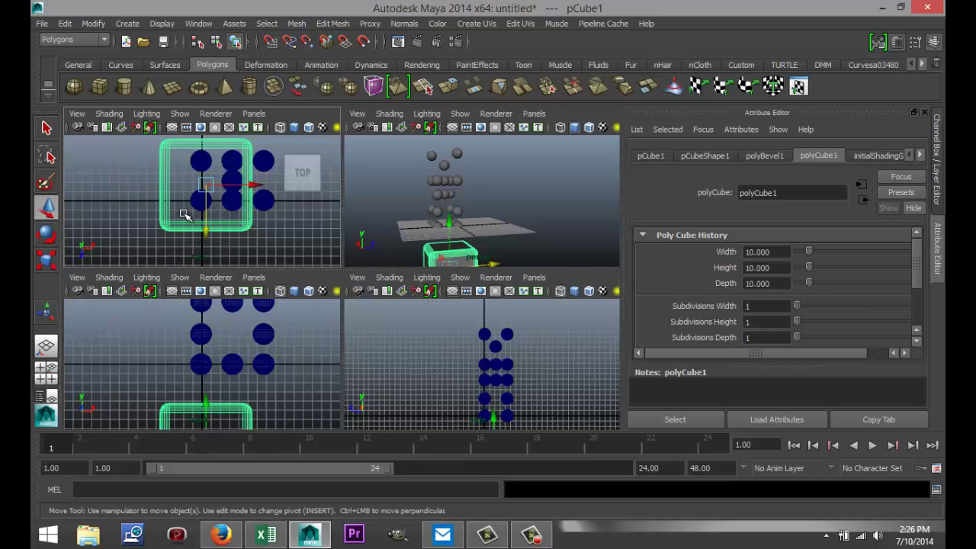
{"action": "key", "text": "space"}
{"action": "left_click_drag", "start_coordinate": [398, 261], "coordinate": [450, 242]}
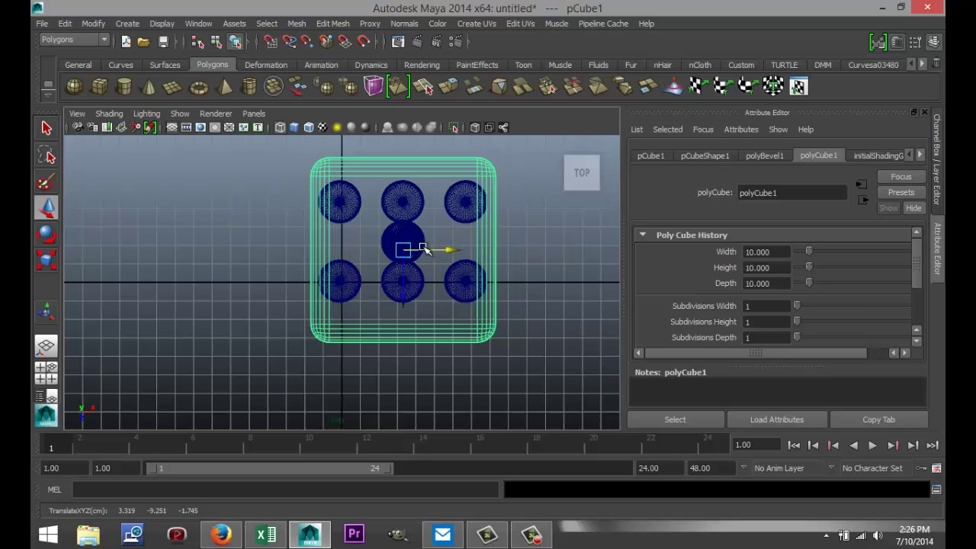
{"action": "left_click_drag", "start_coordinate": [401, 283], "coordinate": [405, 286]}
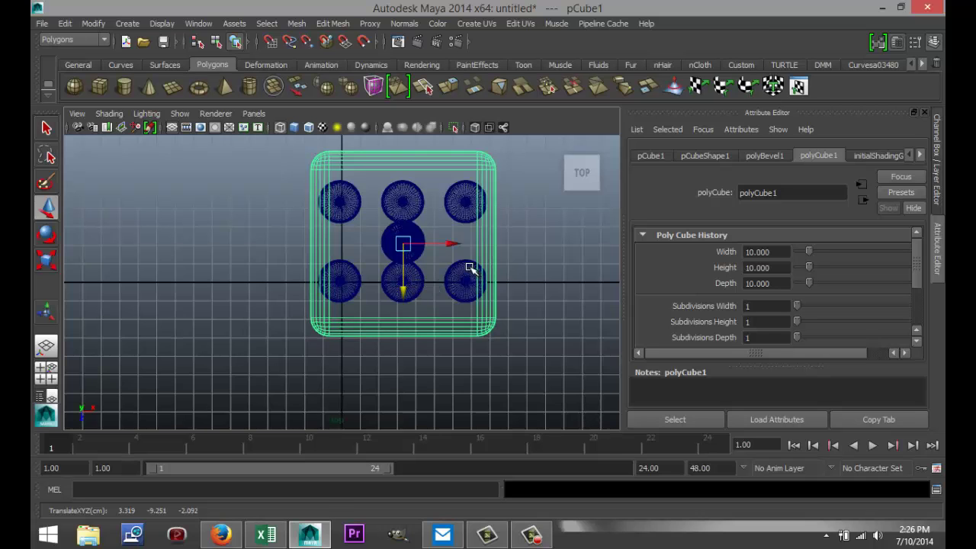
Step: Scale the cube uniformly to about 1.178 so the pips fit inside
{"action": "key", "text": "r"}
{"action": "left_click_drag", "start_coordinate": [405, 247], "coordinate": [439, 263]}
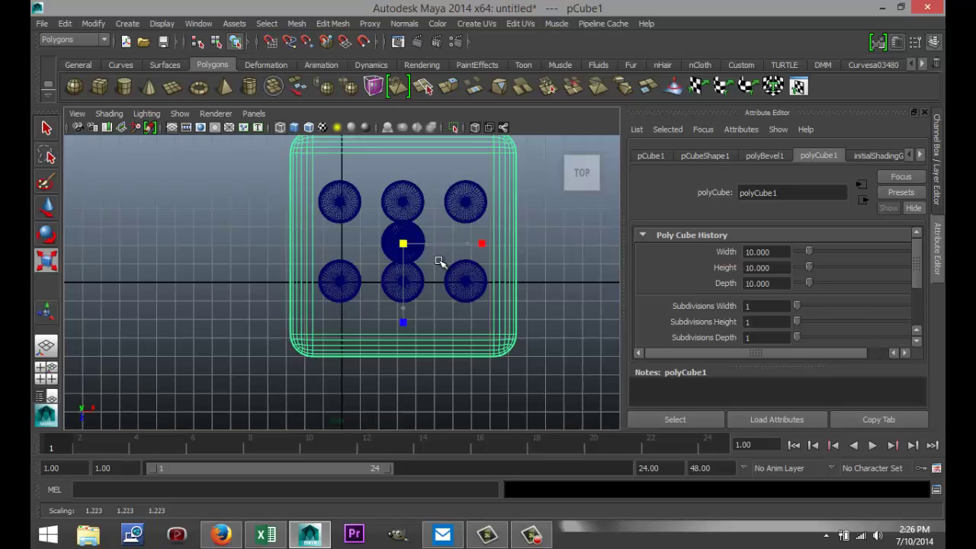
{"action": "left_click_drag", "start_coordinate": [440, 262], "coordinate": [431, 262]}
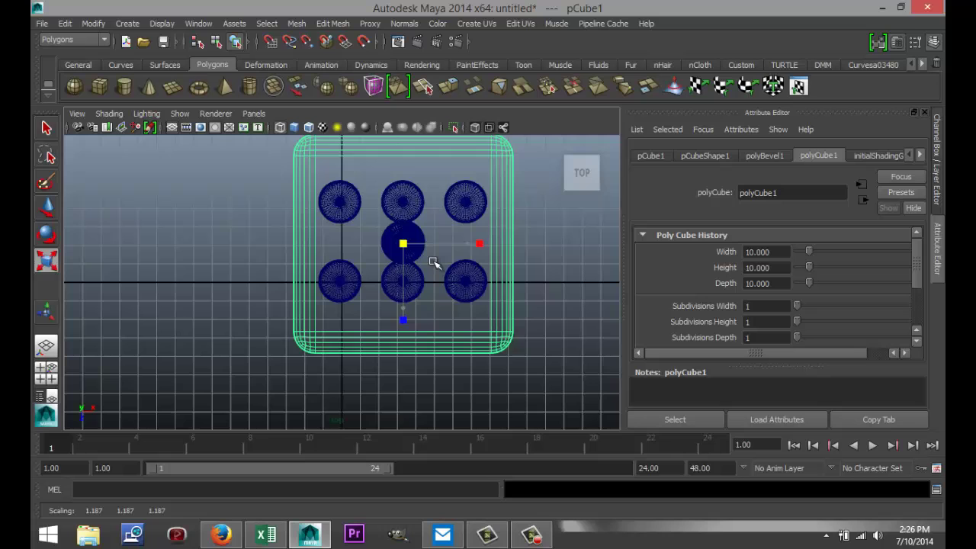
{"action": "middle_click_drag", "start_coordinate": [433, 262], "coordinate": [432, 263]}
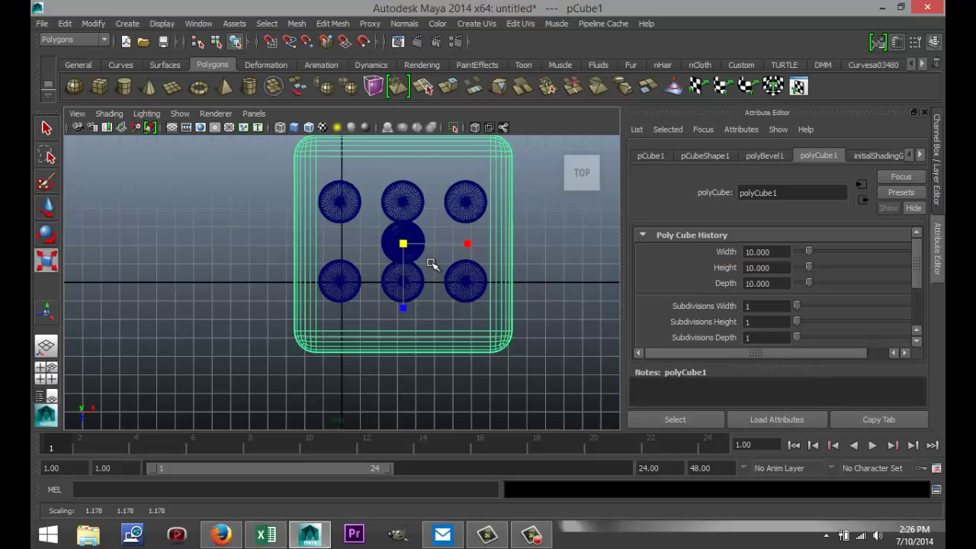
Step: In the perspective view, move the cube right and up to translate −19.107, 4.764, −2.092
{"action": "left_click", "coordinate": [45, 372]}
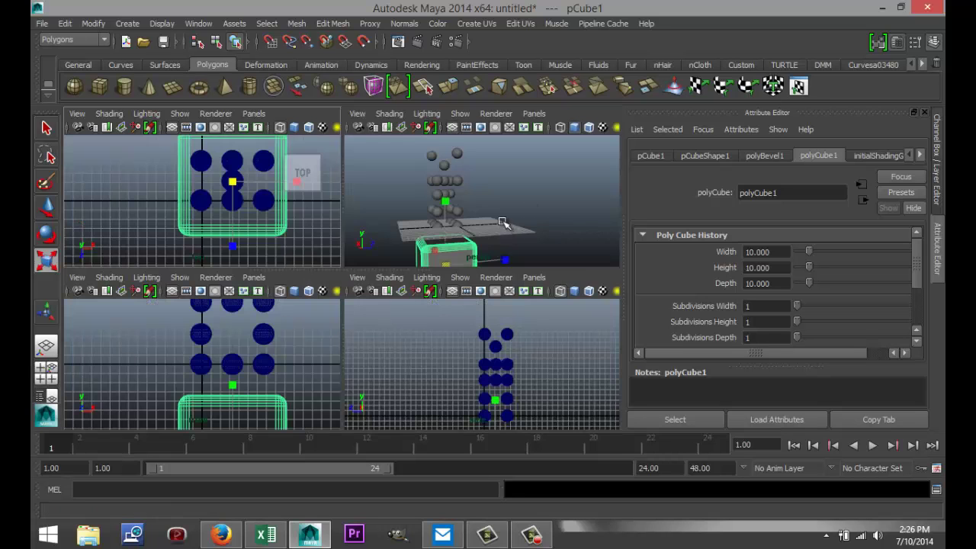
{"action": "key", "text": "space"}
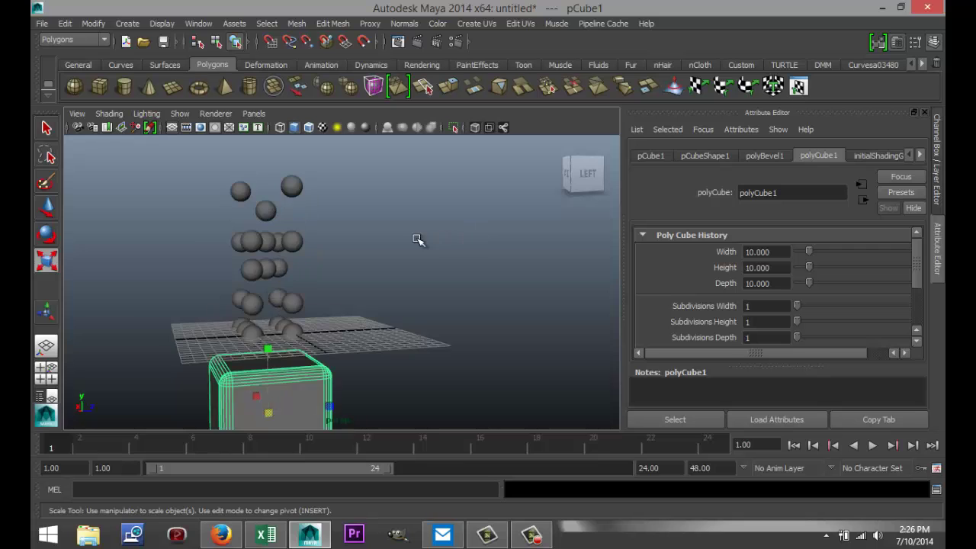
{"action": "left_click_drag", "start_coordinate": [418, 240], "coordinate": [513, 234], "text": "alt"}
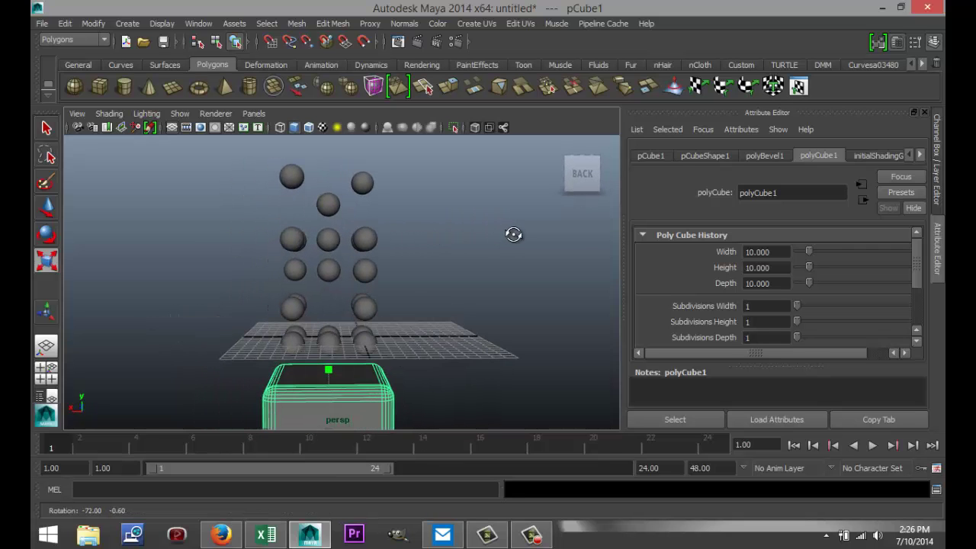
{"action": "scroll", "coordinate": [485, 281], "scroll_direction": "up", "scroll_amount": 2}
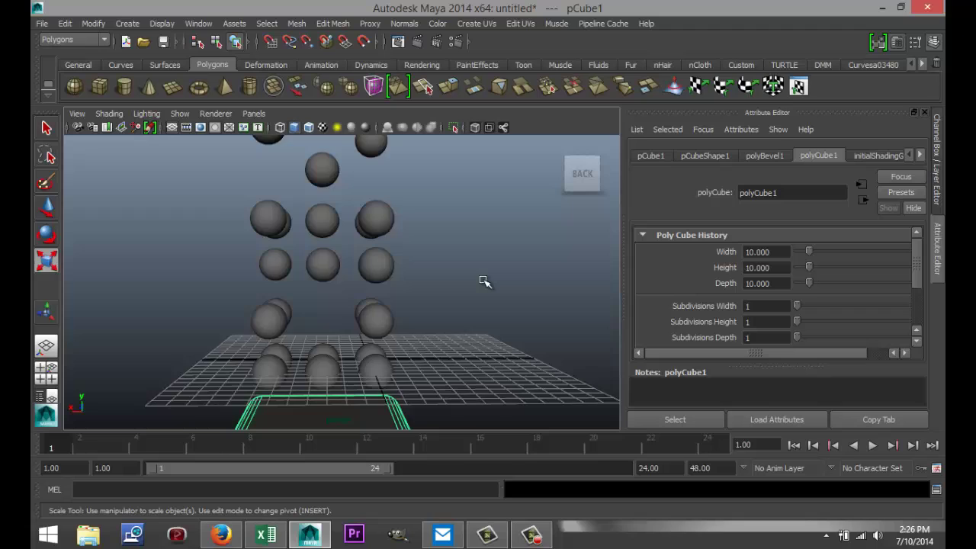
{"action": "scroll", "coordinate": [484, 282], "scroll_direction": "down", "scroll_amount": 3}
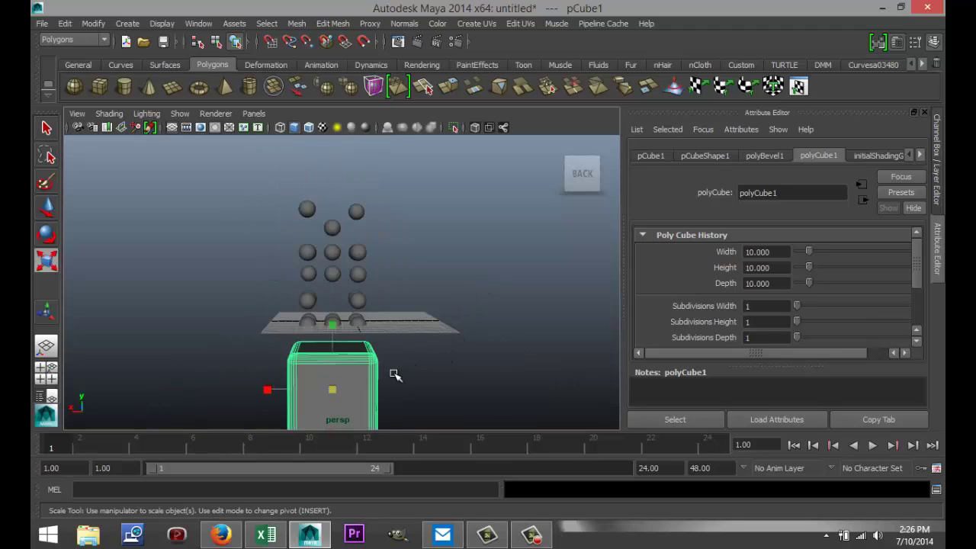
{"action": "key", "text": "w"}
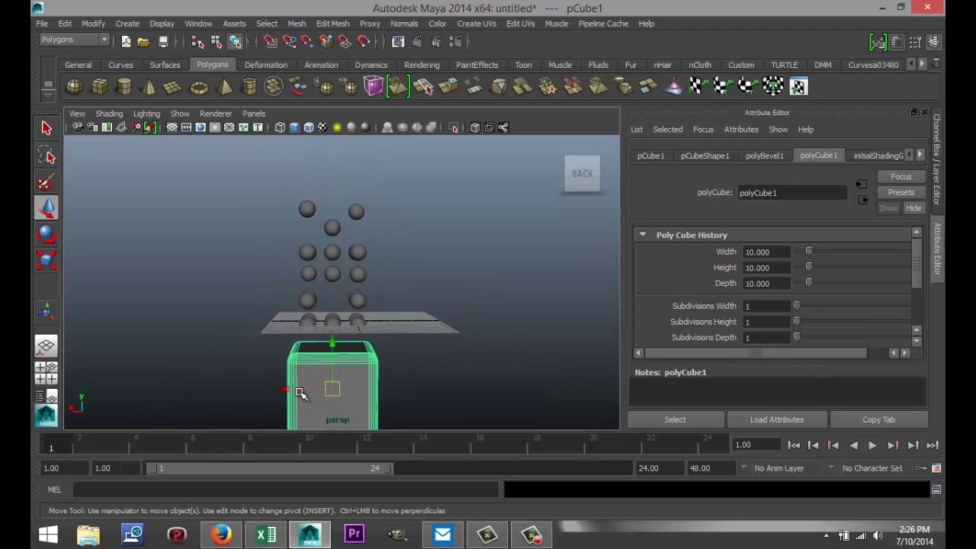
{"action": "left_click_drag", "start_coordinate": [287, 389], "coordinate": [445, 388]}
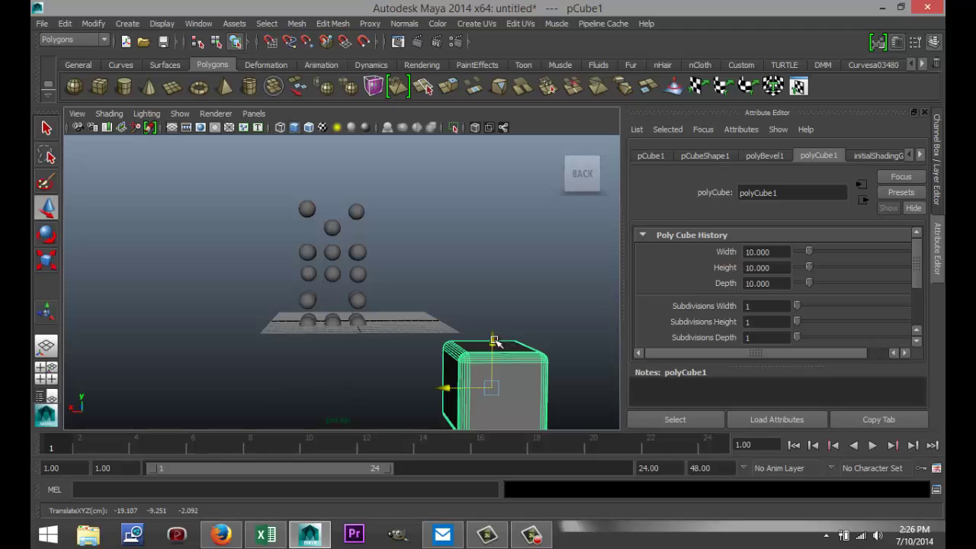
{"action": "left_click_drag", "start_coordinate": [494, 341], "coordinate": [494, 242]}
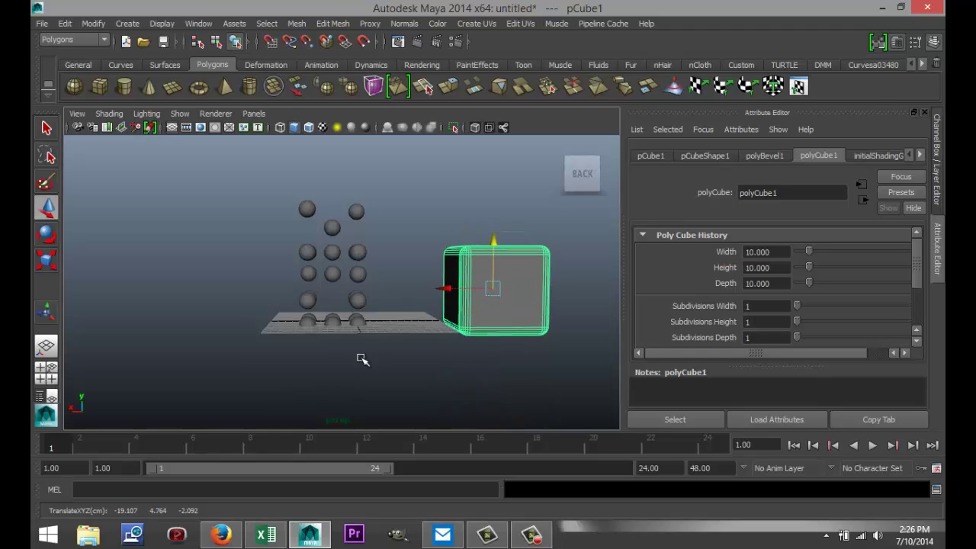
Step: Select the bottom sphere group, lift it and move it onto the cube's top
{"action": "left_click", "coordinate": [333, 322]}
{"action": "left_click_drag", "start_coordinate": [308, 322], "coordinate": [410, 324]}
{"action": "left_click_drag", "start_coordinate": [450, 280], "coordinate": [446, 196]}
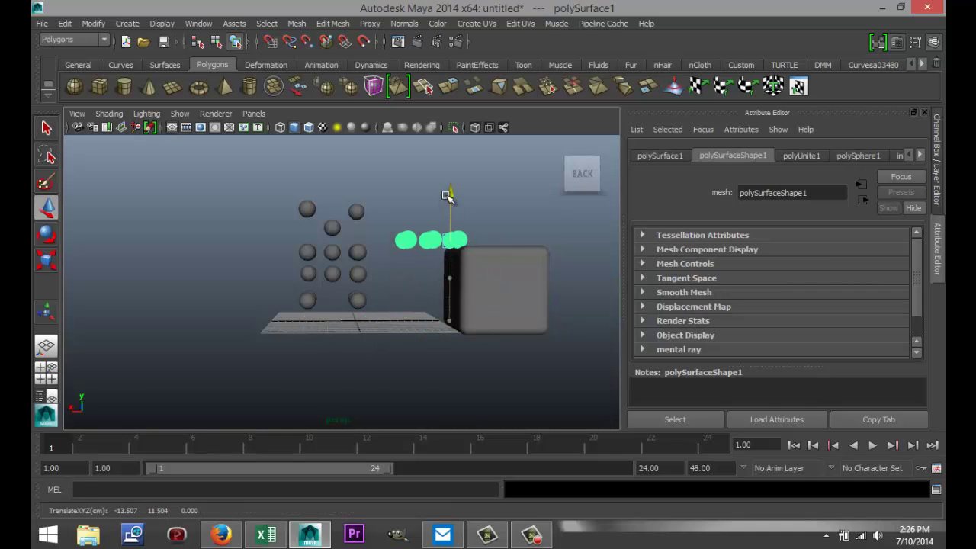
{"action": "left_click_drag", "start_coordinate": [420, 242], "coordinate": [463, 245]}
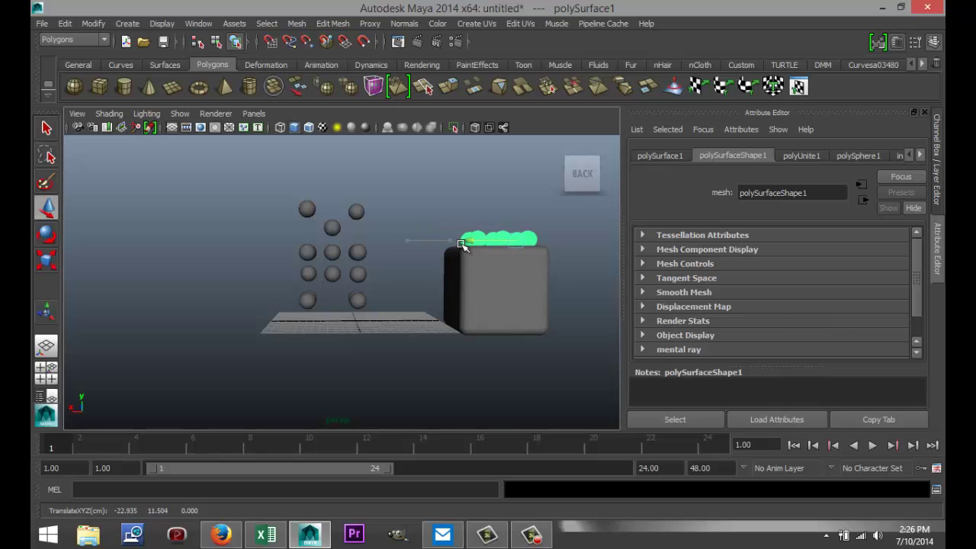
Step: In the Top view, centre the six spheres over the cube and switch to shaded display
{"action": "left_click", "coordinate": [46, 372]}
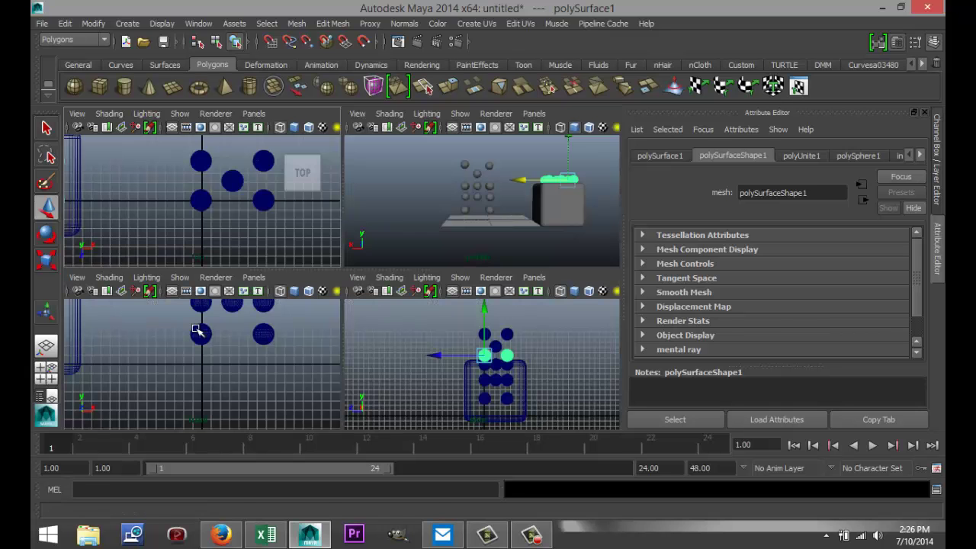
{"action": "key", "text": "space"}
{"action": "scroll", "coordinate": [298, 271], "scroll_direction": "down", "scroll_amount": 2}
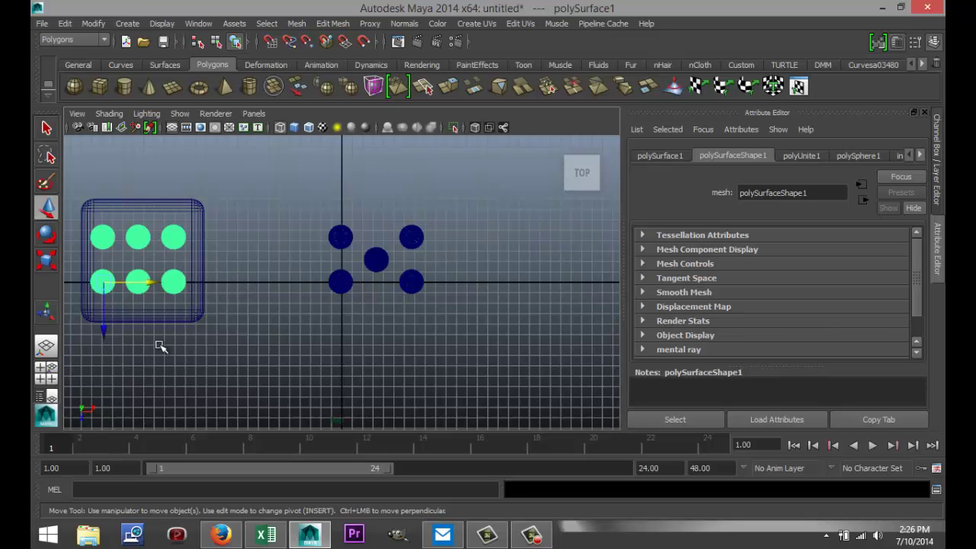
{"action": "key", "text": "f"}
{"action": "scroll", "coordinate": [328, 359], "scroll_direction": "down", "scroll_amount": 4}
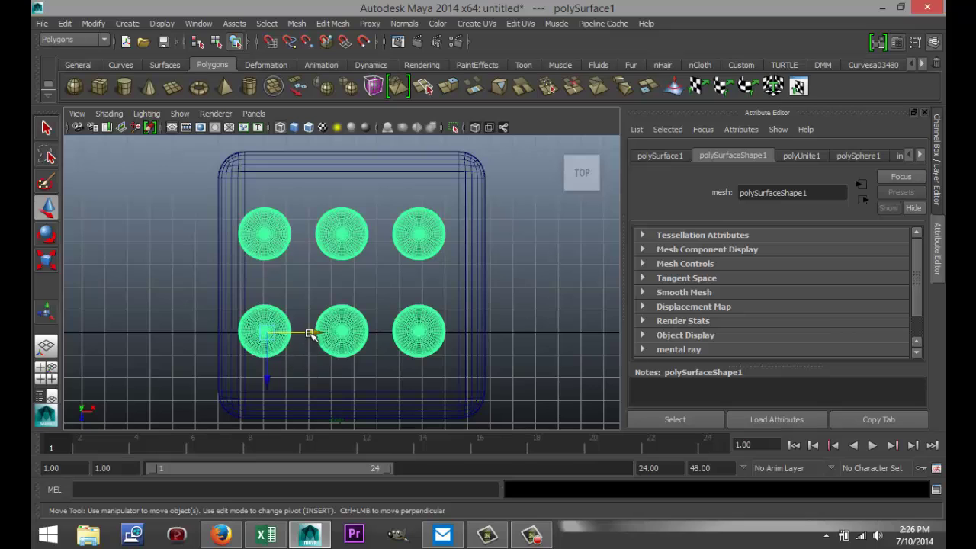
{"action": "left_click_drag", "start_coordinate": [309, 333], "coordinate": [320, 336]}
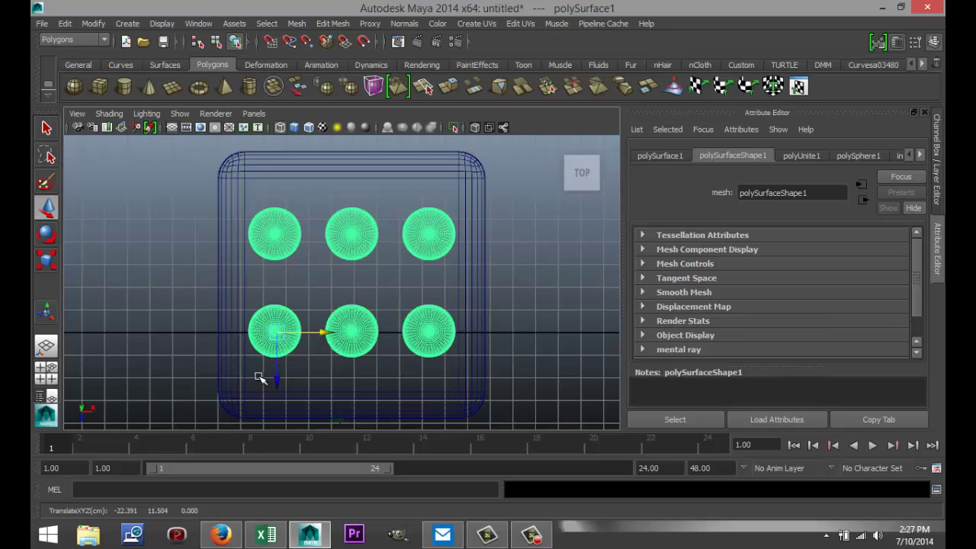
{"action": "key", "text": "5"}
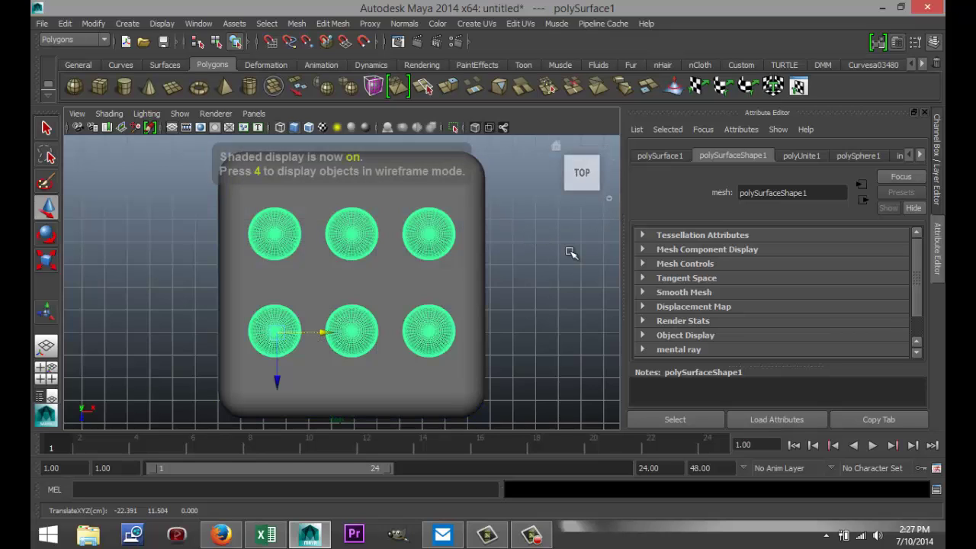
{"action": "scroll", "coordinate": [520, 276], "scroll_direction": "down", "scroll_amount": 1}
{"action": "left_click", "coordinate": [537, 277]}
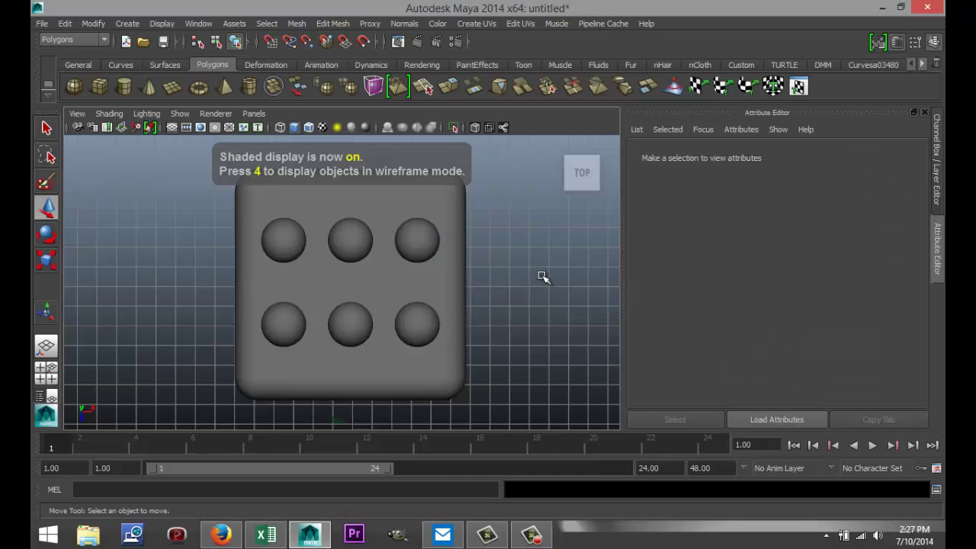
{"action": "scroll", "coordinate": [525, 285], "scroll_direction": "down", "scroll_amount": 1}
{"action": "scroll", "coordinate": [525, 285], "scroll_direction": "up", "scroll_amount": 2}
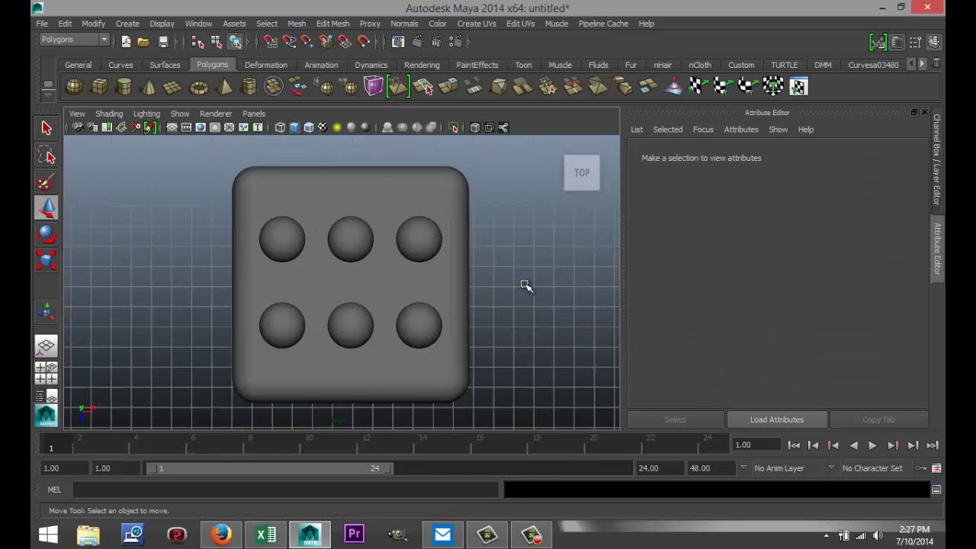
Step: Select the spheres on the cube and lower them partway into its top face
{"action": "left_click", "coordinate": [46, 372]}
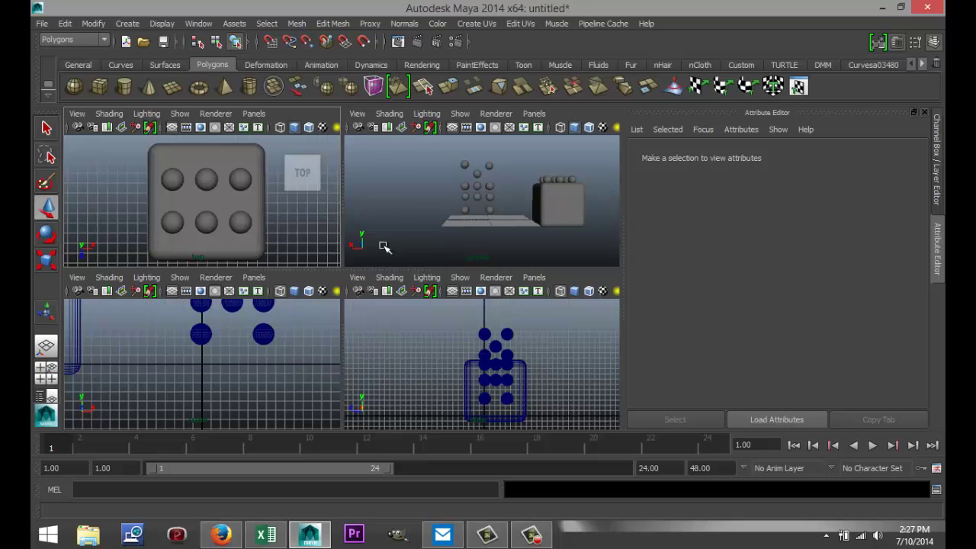
{"action": "key", "text": "space"}
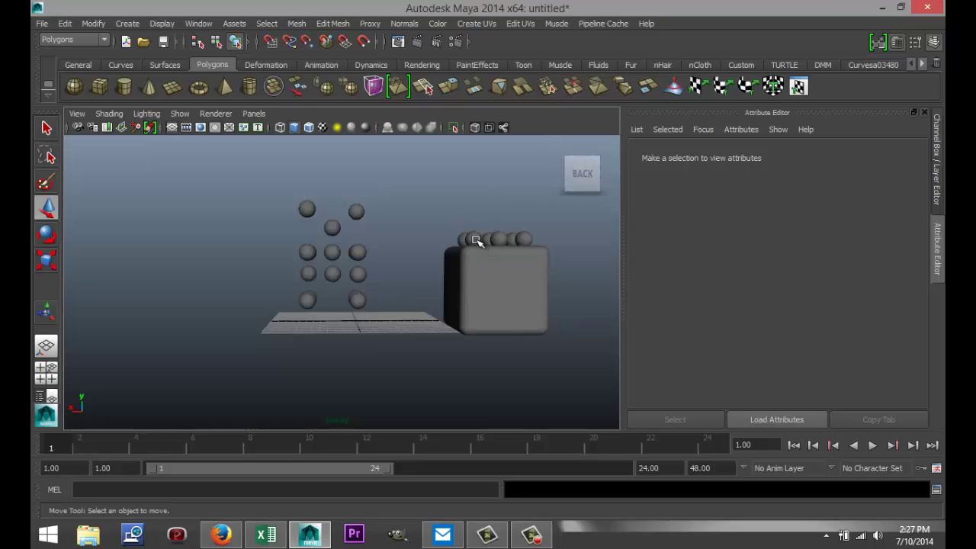
{"action": "left_click", "coordinate": [476, 241]}
{"action": "left_click_drag", "start_coordinate": [492, 312], "coordinate": [392, 333], "text": "alt"}
{"action": "right_click_drag", "start_coordinate": [392, 333], "coordinate": [512, 245], "text": "alt"}
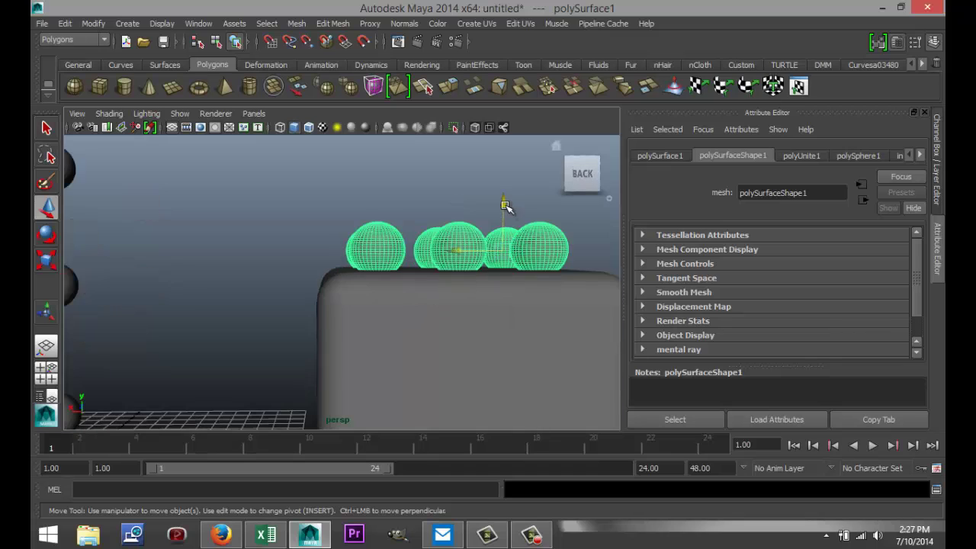
{"action": "left_click_drag", "start_coordinate": [504, 203], "coordinate": [505, 224]}
Step: In the Side view, nudge the spheres up to about Y 10.66 so they half protrude
{"action": "left_click", "coordinate": [50, 383]}
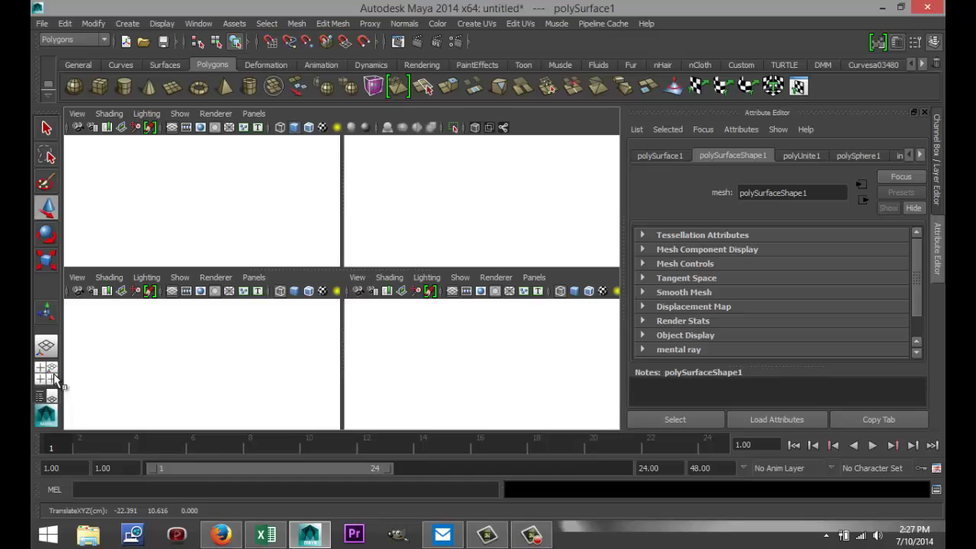
{"action": "key", "text": "space"}
{"action": "scroll", "coordinate": [457, 345], "scroll_direction": "up", "scroll_amount": 10}
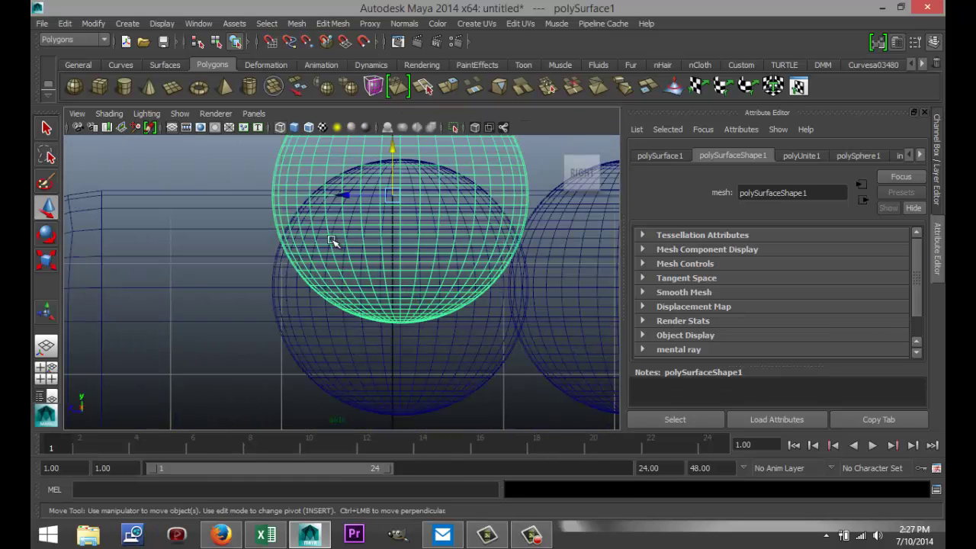
{"action": "left_click_drag", "start_coordinate": [394, 154], "coordinate": [396, 149]}
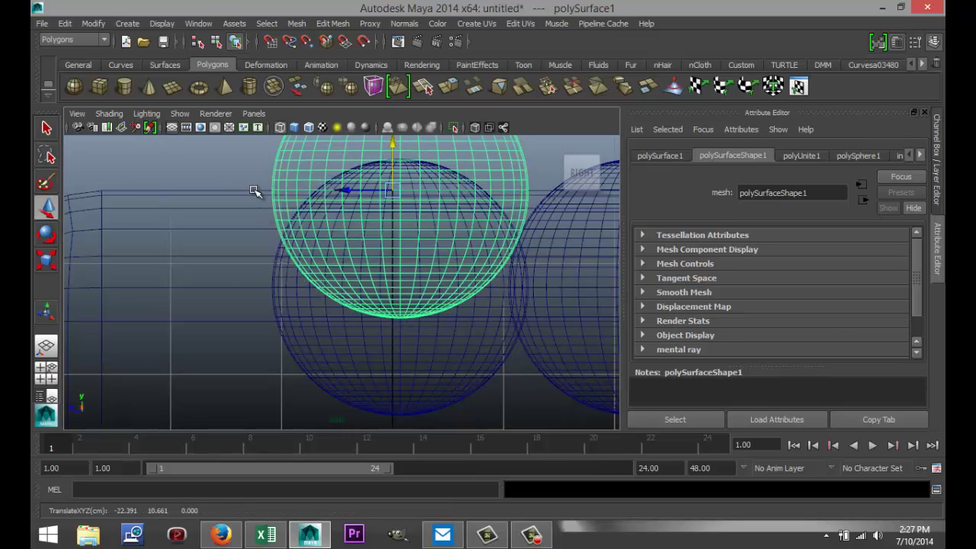
{"action": "scroll", "coordinate": [241, 231], "scroll_direction": "down", "scroll_amount": 6}
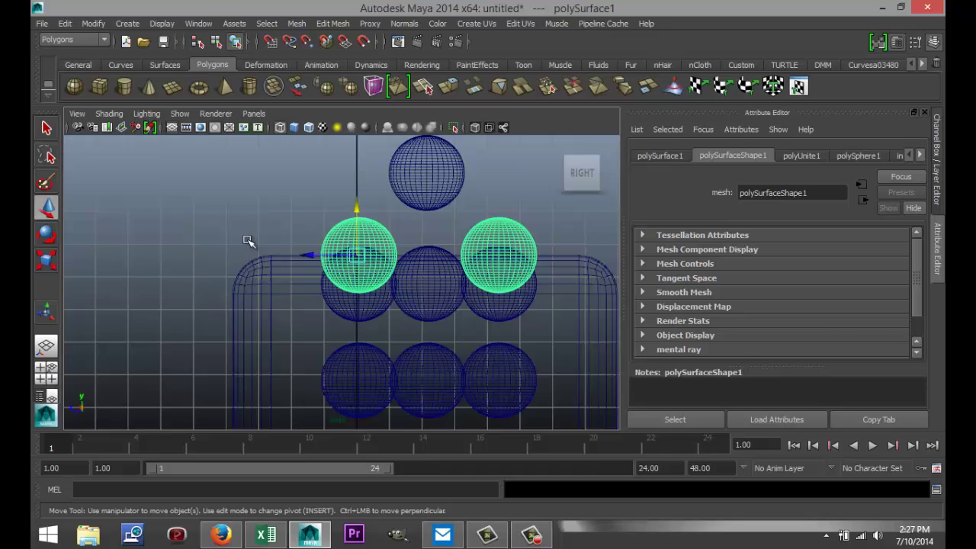
Step: Subtract the six spheres from the cube with Mesh > Booleans > Difference
{"action": "left_click", "coordinate": [519, 300]}
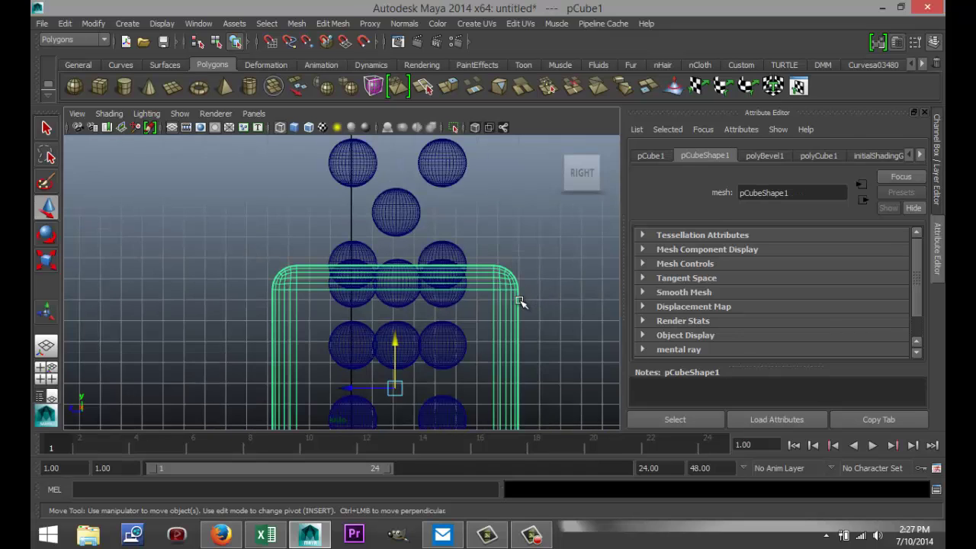
{"action": "left_click", "coordinate": [461, 254]}
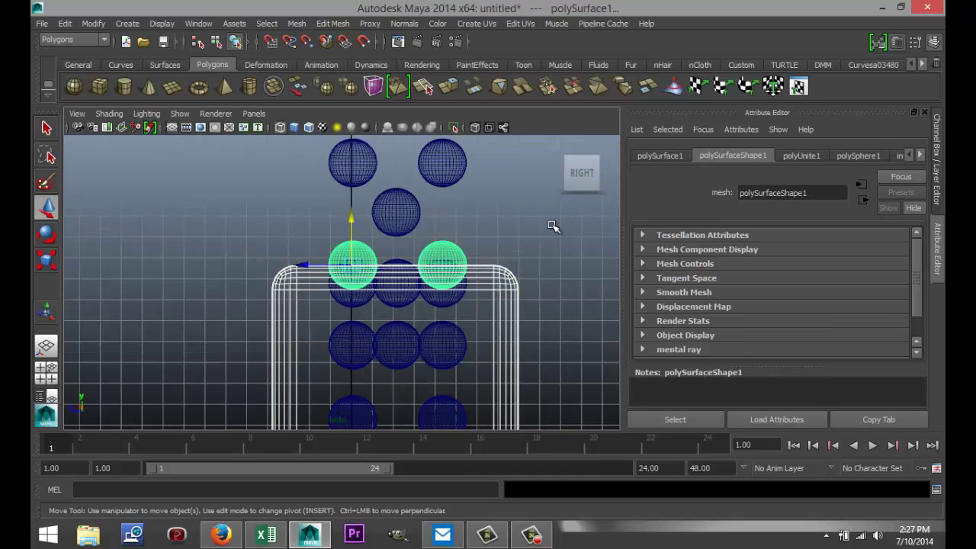
{"action": "left_click", "coordinate": [302, 25]}
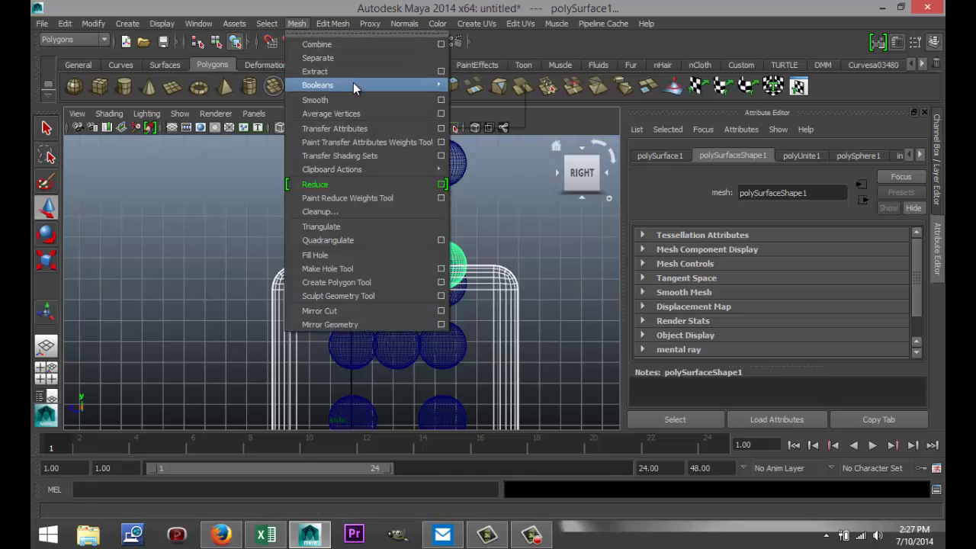
{"action": "mouse_move", "coordinate": [353, 84]}
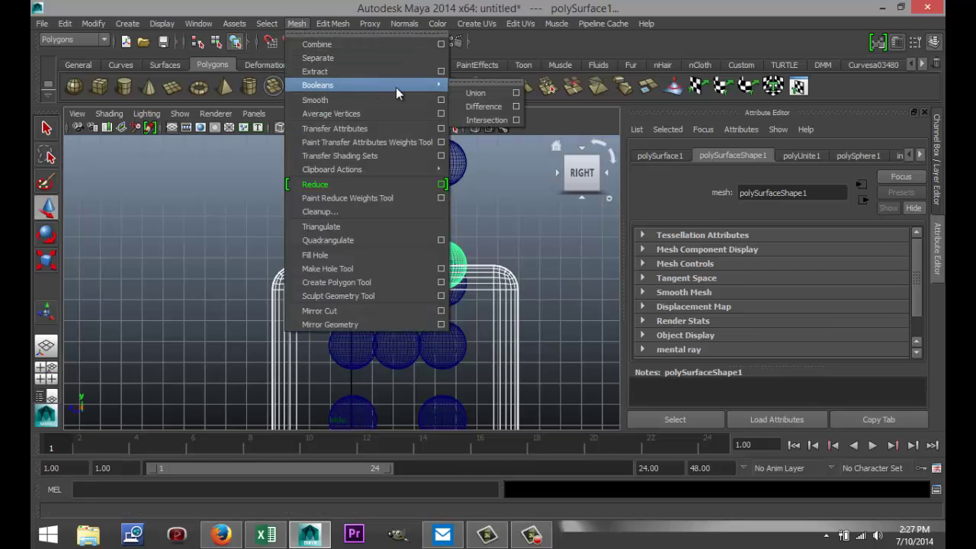
{"action": "left_click", "coordinate": [488, 109]}
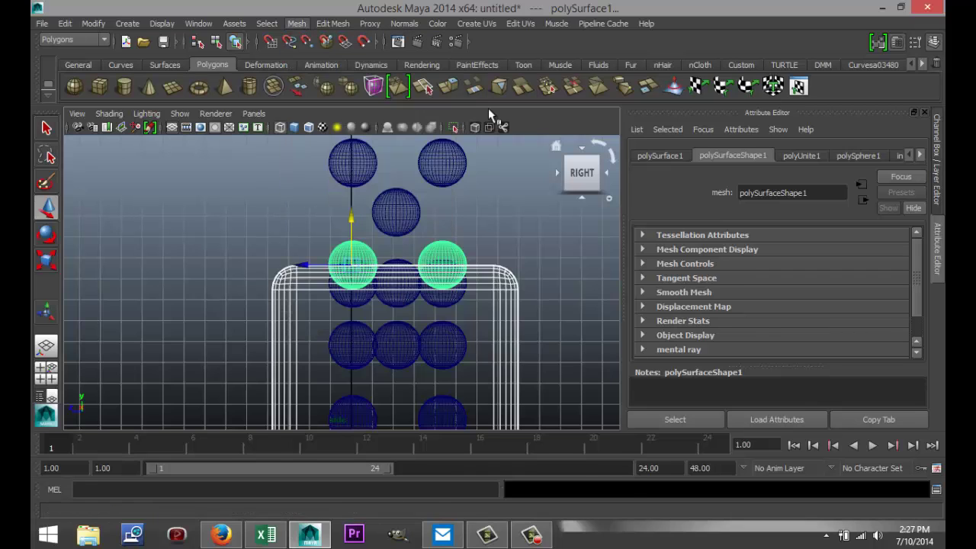
Step: Orbit the perspective view to inspect the six hollows in the die's top
{"action": "left_click", "coordinate": [45, 374]}
{"action": "key", "text": "space"}
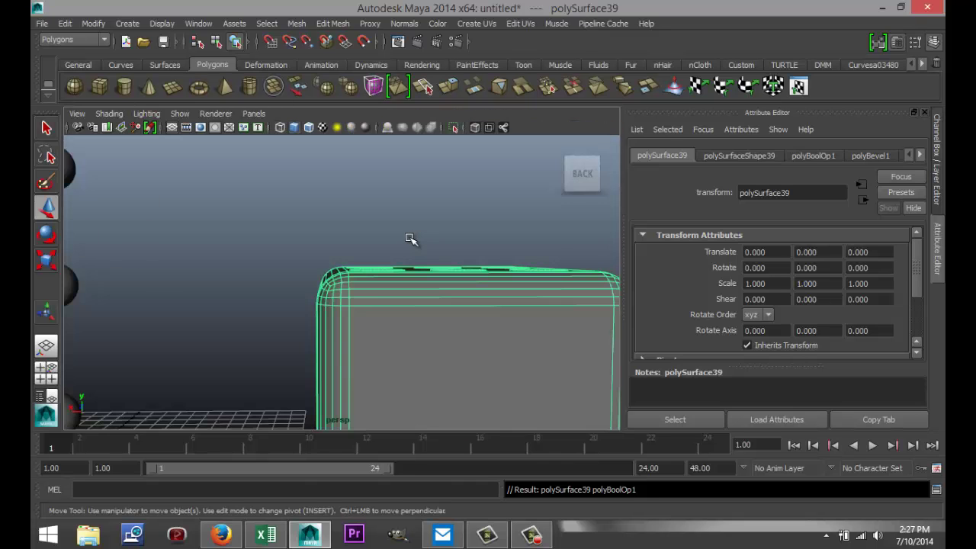
{"action": "left_click_drag", "start_coordinate": [407, 239], "coordinate": [375, 224], "text": "alt"}
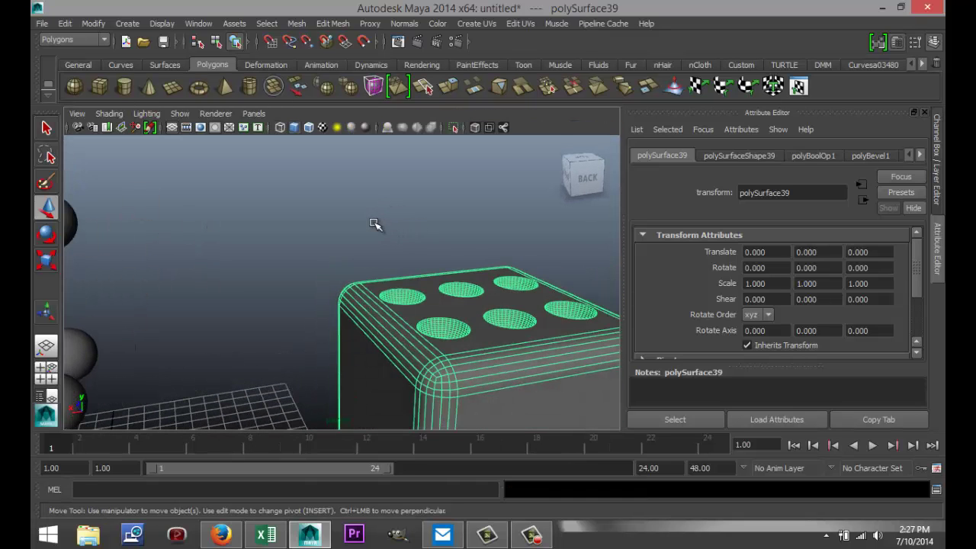
{"action": "left_click", "coordinate": [375, 225]}
{"action": "mouse_move", "coordinate": [301, 256]}
{"action": "left_mouse_down", "text": "alt"}
{"action": "mouse_move", "coordinate": [359, 283]}
{"action": "mouse_move", "coordinate": [349, 263]}
{"action": "mouse_move", "coordinate": [290, 253]}
{"action": "left_mouse_up", "text": "alt"}
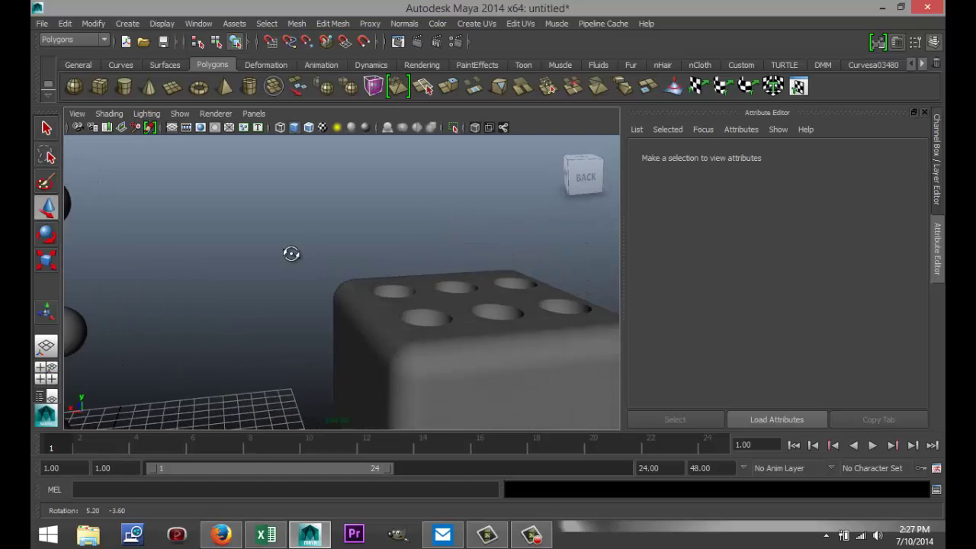
{"action": "scroll", "coordinate": [290, 252], "scroll_direction": "down", "scroll_amount": 6}
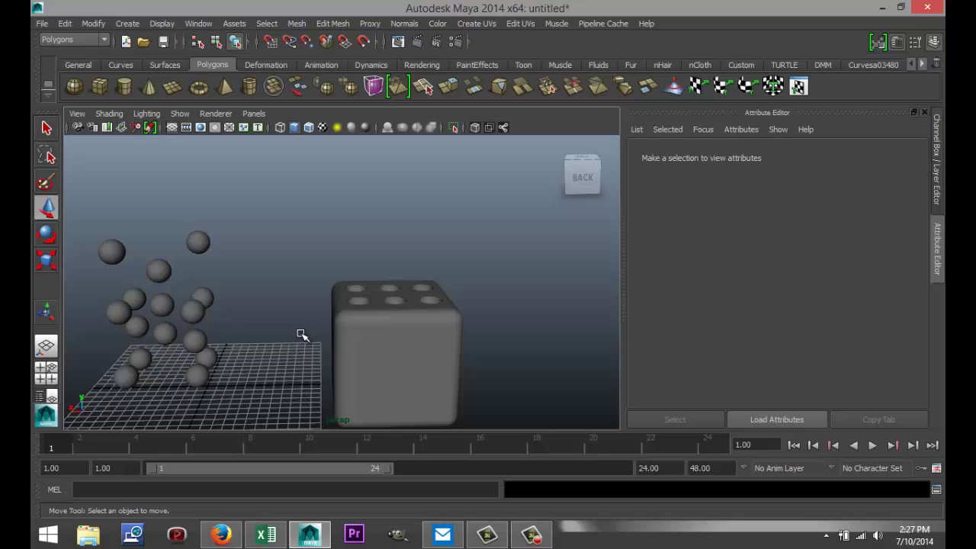
Step: Pick a spare sphere and move it down and across beneath the cube
{"action": "left_click_drag", "start_coordinate": [162, 272], "coordinate": [247, 298], "text": "alt"}
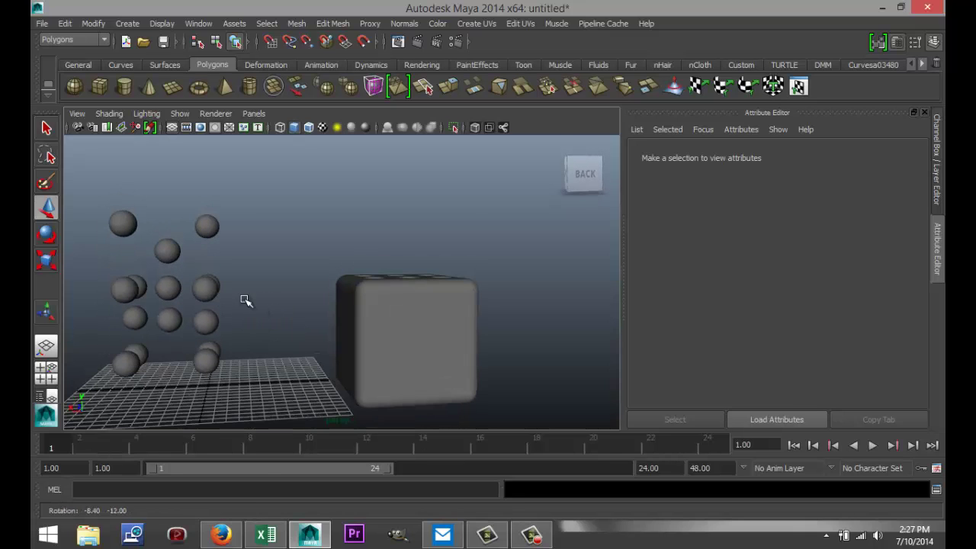
{"action": "left_click", "coordinate": [168, 253]}
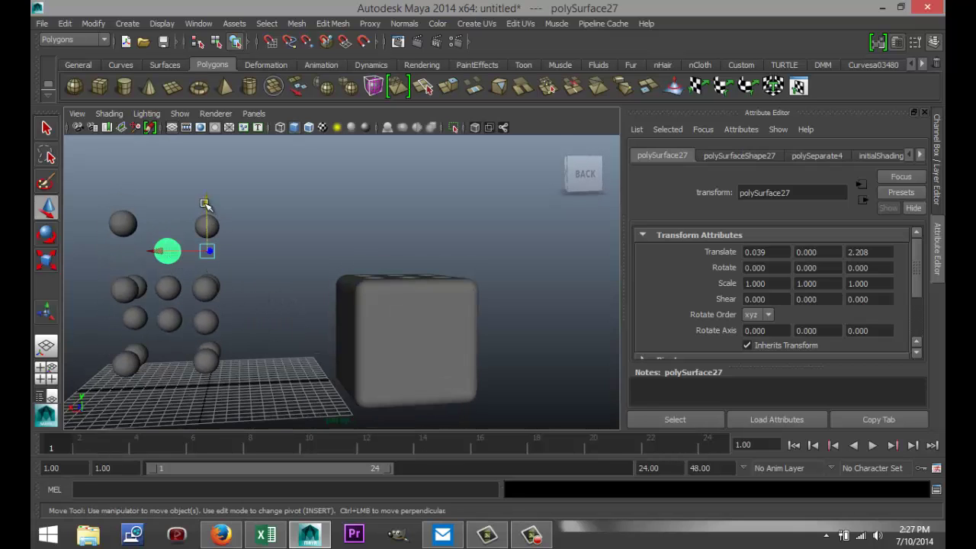
{"action": "left_click_drag", "start_coordinate": [204, 204], "coordinate": [232, 353]}
{"action": "left_click_drag", "start_coordinate": [164, 397], "coordinate": [387, 418]}
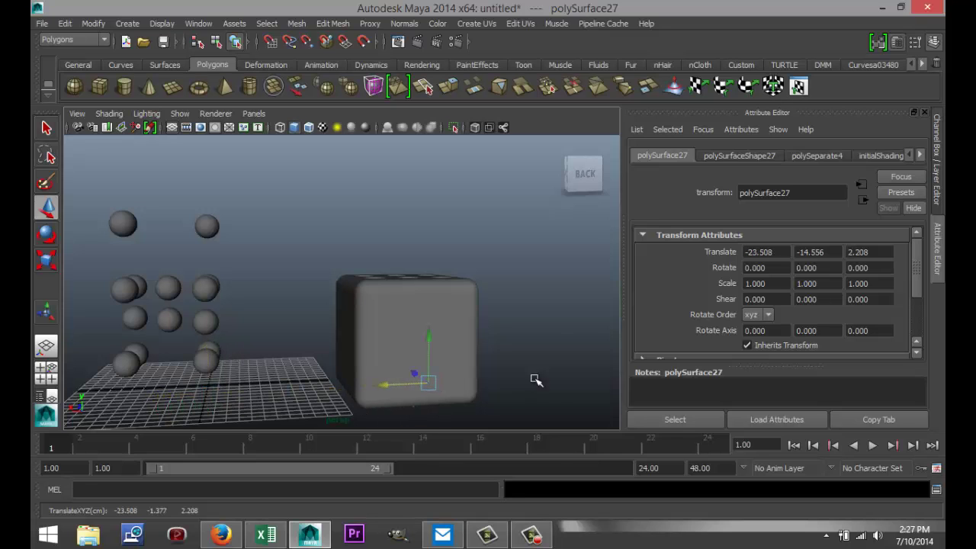
{"action": "left_click_drag", "start_coordinate": [535, 380], "coordinate": [492, 279], "text": "alt"}
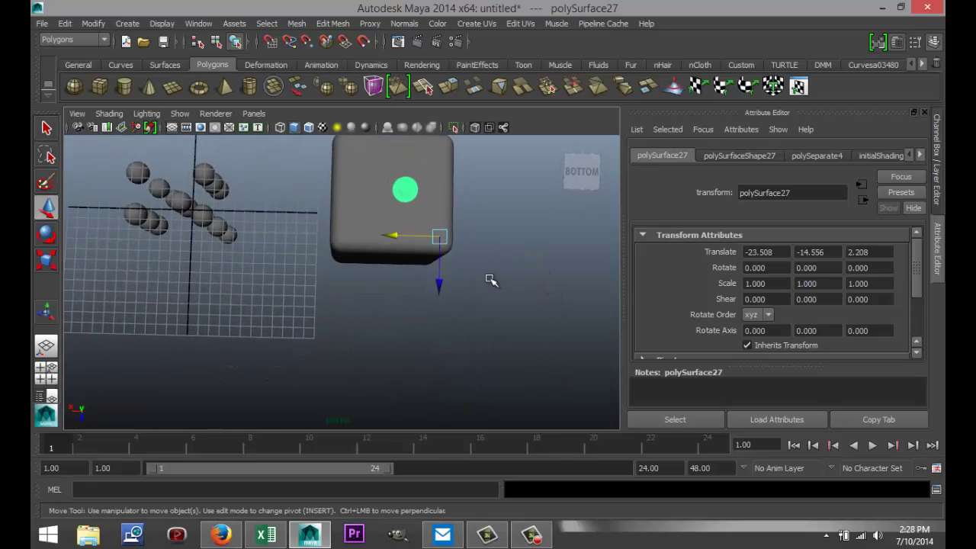
Step: In the wireframe Top view, centre the sphere on the die's face, then restore Four View
{"action": "left_click", "coordinate": [50, 375]}
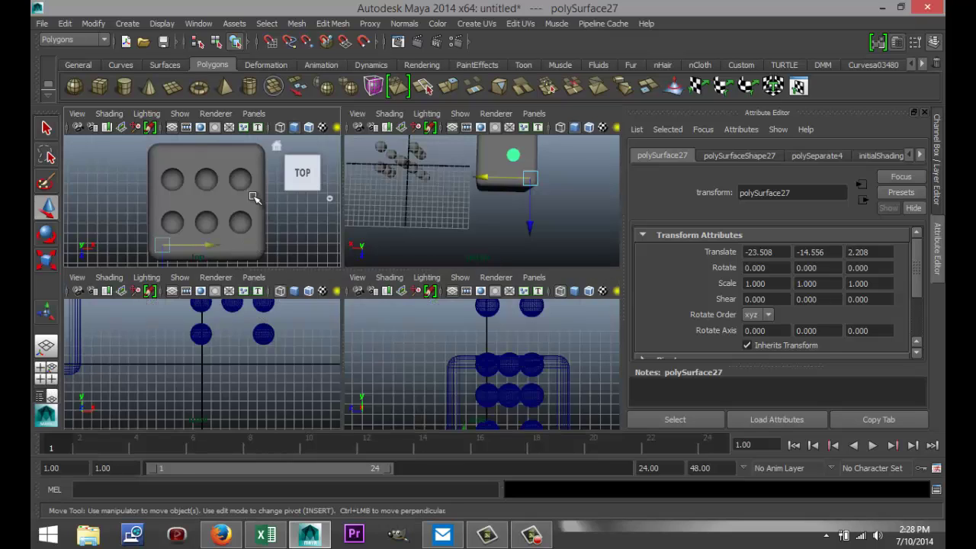
{"action": "scroll", "coordinate": [255, 199], "scroll_direction": "down", "scroll_amount": 2}
{"action": "key", "text": "space"}
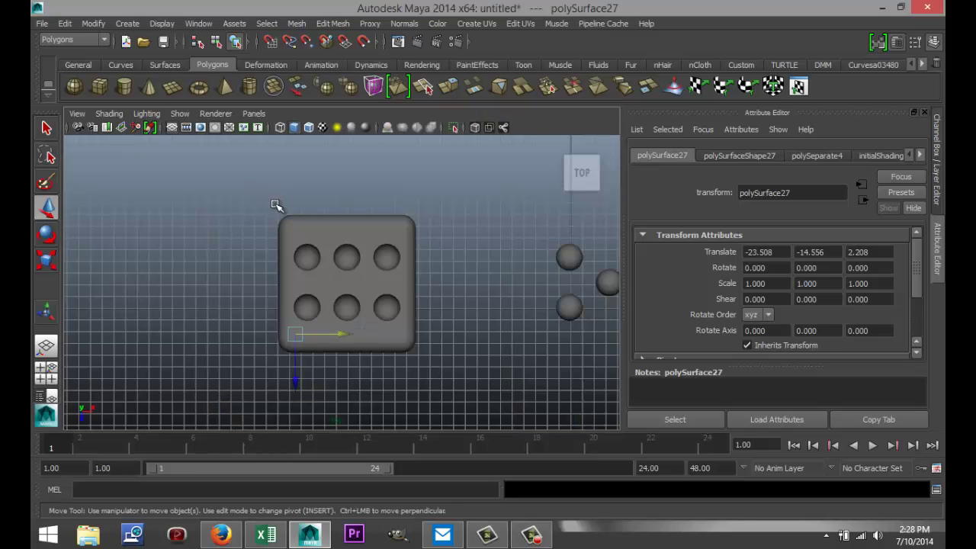
{"action": "key", "text": "4"}
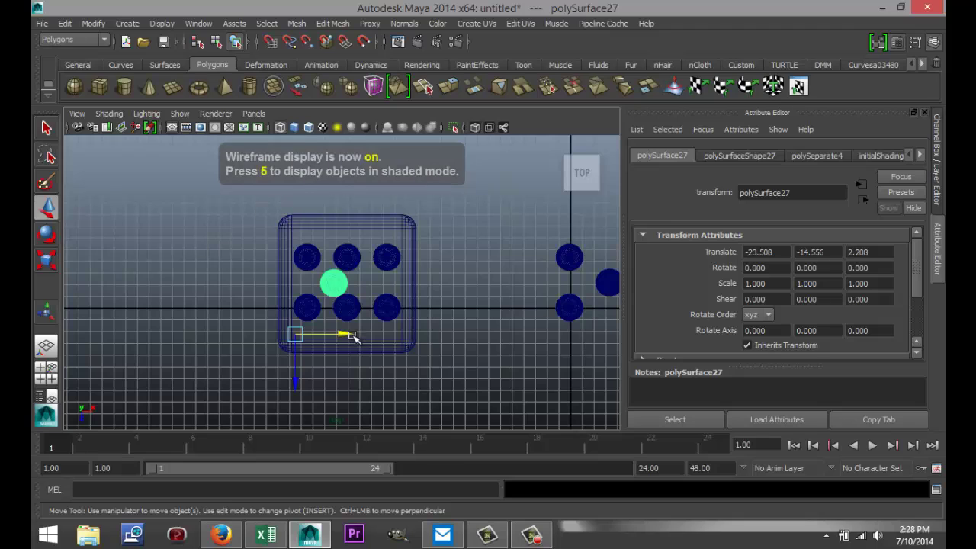
{"action": "left_click_drag", "start_coordinate": [350, 337], "coordinate": [362, 337]}
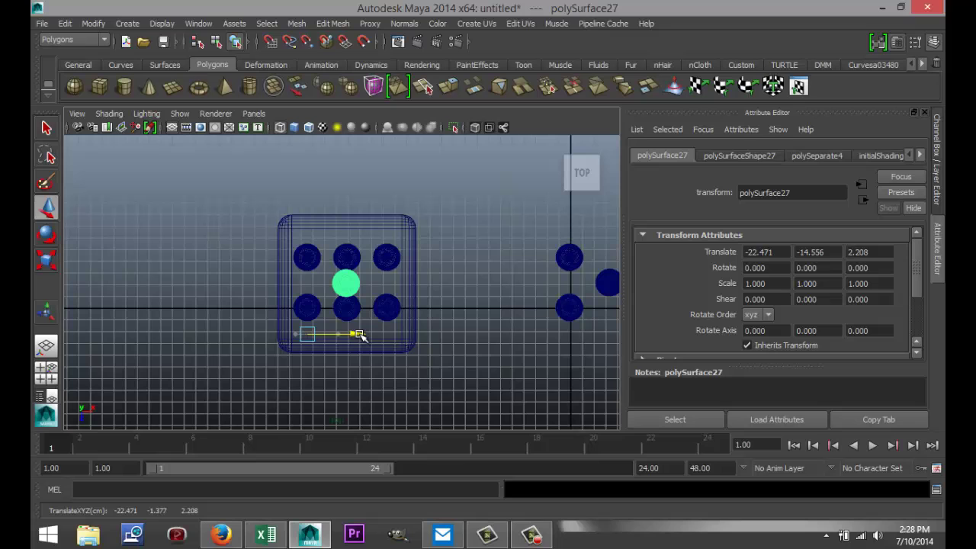
{"action": "left_click", "coordinate": [46, 372]}
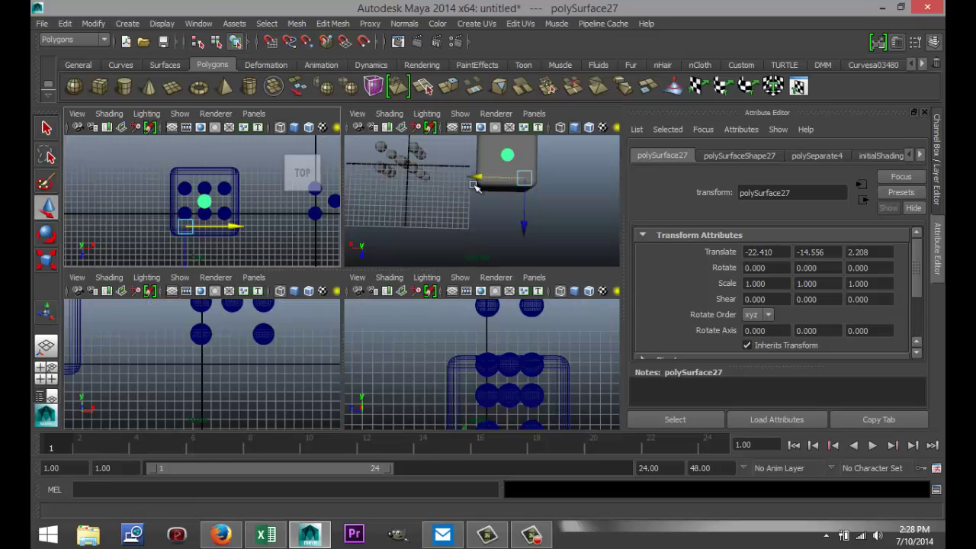
Step: In the perspective view, adjust sphere polySurface27's depth to Y −14.325, half-sunk into the die
{"action": "key", "text": "space"}
{"action": "left_click_drag", "start_coordinate": [432, 278], "coordinate": [473, 303], "text": "alt"}
{"action": "scroll", "coordinate": [444, 314], "scroll_direction": "up", "scroll_amount": 5}
{"action": "scroll", "coordinate": [451, 317], "scroll_direction": "down", "scroll_amount": 3}
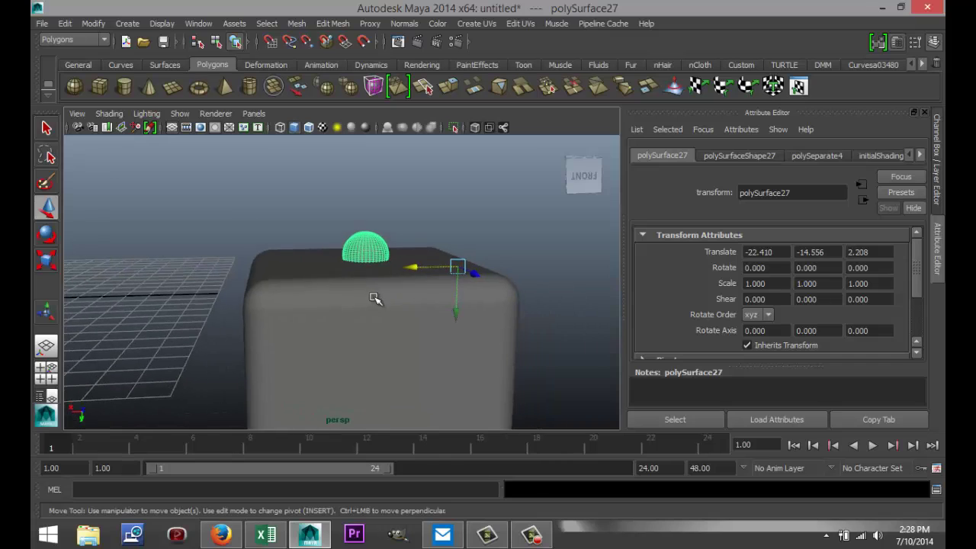
{"action": "scroll", "coordinate": [375, 298], "scroll_direction": "up", "scroll_amount": 5}
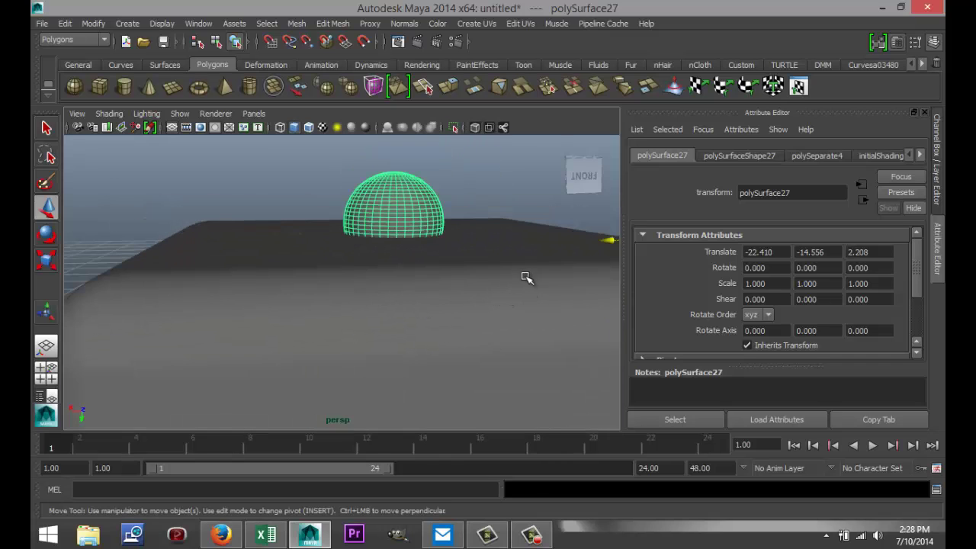
{"action": "scroll", "coordinate": [577, 263], "scroll_direction": "down", "scroll_amount": 4}
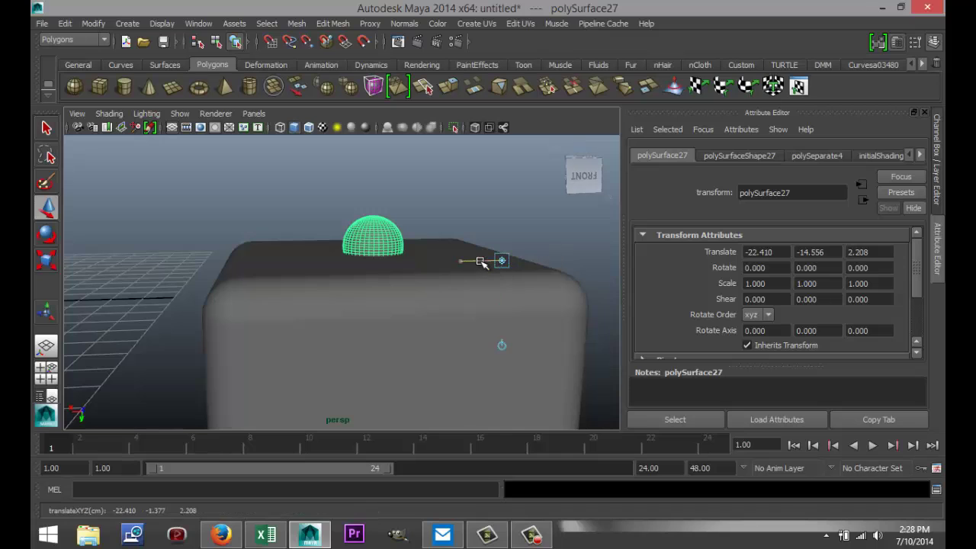
{"action": "left_click_drag", "start_coordinate": [481, 262], "coordinate": [412, 272]}
{"action": "scroll", "coordinate": [398, 294], "scroll_direction": "up", "scroll_amount": 5}
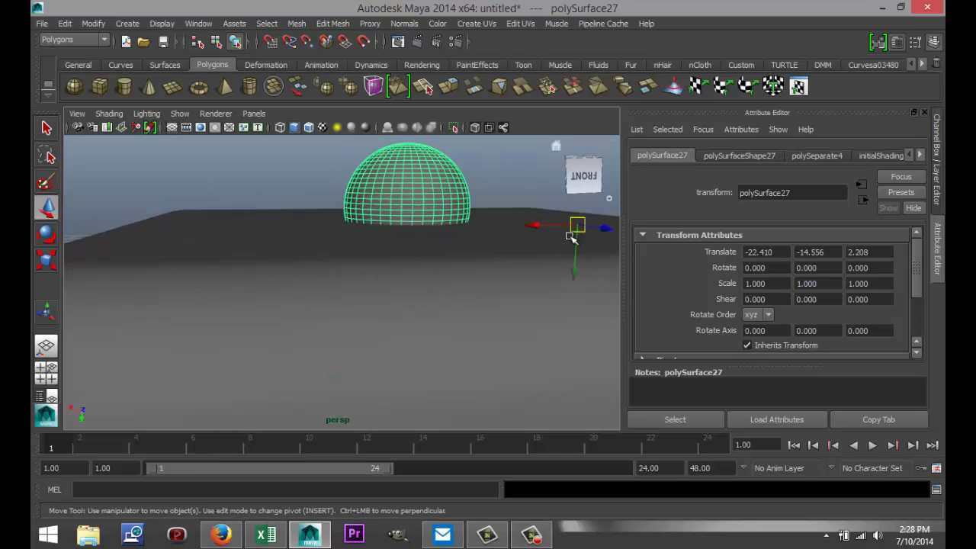
{"action": "left_click_drag", "start_coordinate": [574, 257], "coordinate": [578, 276]}
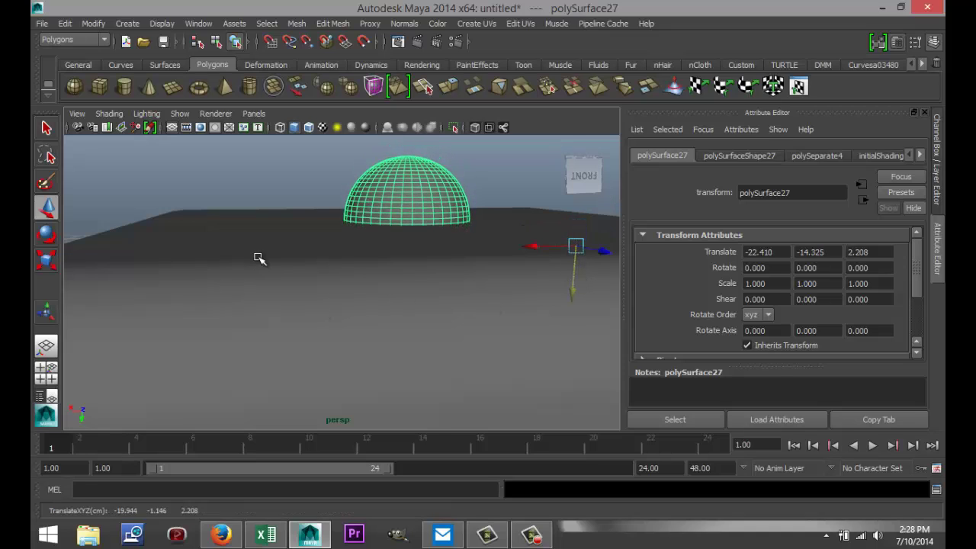
Step: Boolean-subtract the selected sphere from the die with Mesh > Booleans > Difference
{"action": "left_click", "coordinate": [197, 279]}
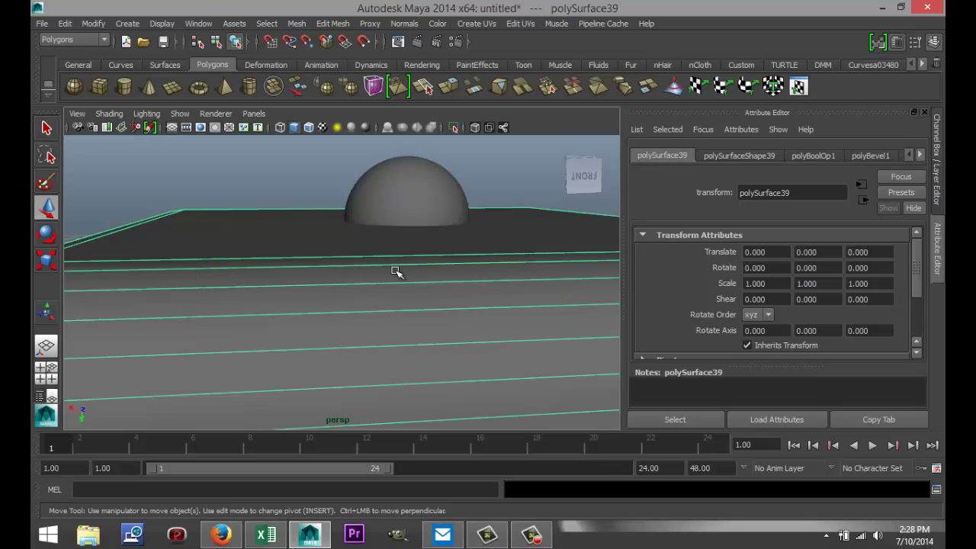
{"action": "left_click", "coordinate": [417, 180]}
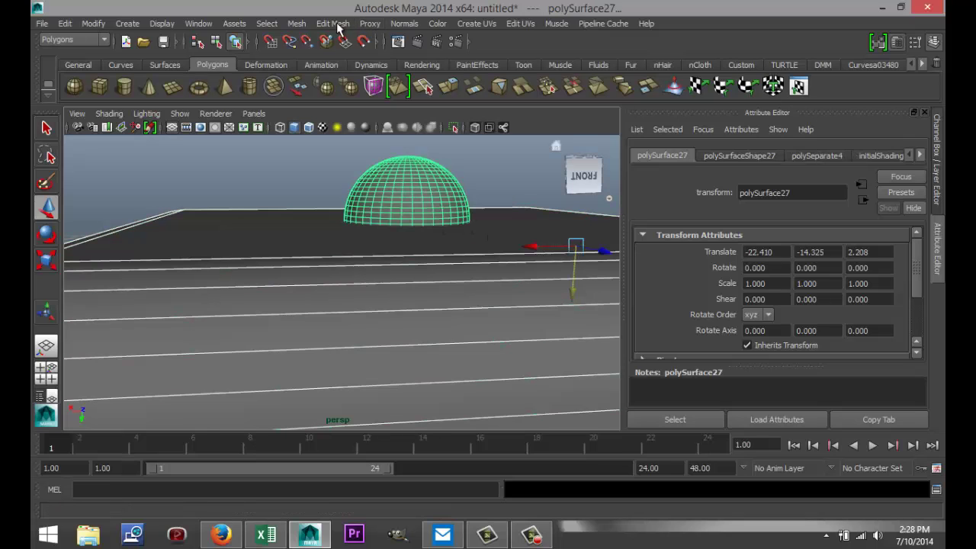
{"action": "left_click", "coordinate": [297, 23]}
{"action": "mouse_move", "coordinate": [353, 85]}
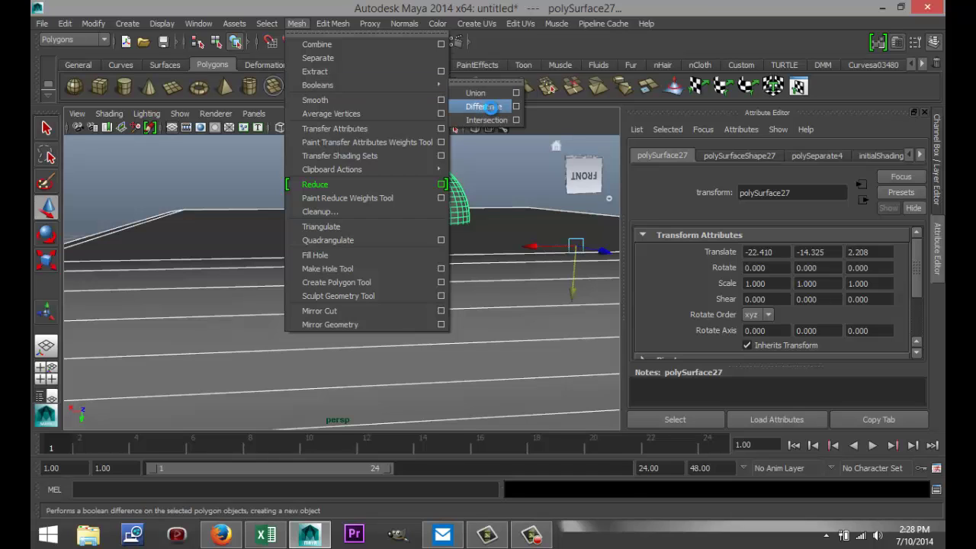
{"action": "left_click", "coordinate": [491, 108]}
Step: Zoom out and orbit around the die to inspect the newly carved pip holes
{"action": "scroll", "coordinate": [375, 253], "scroll_direction": "down", "scroll_amount": 5}
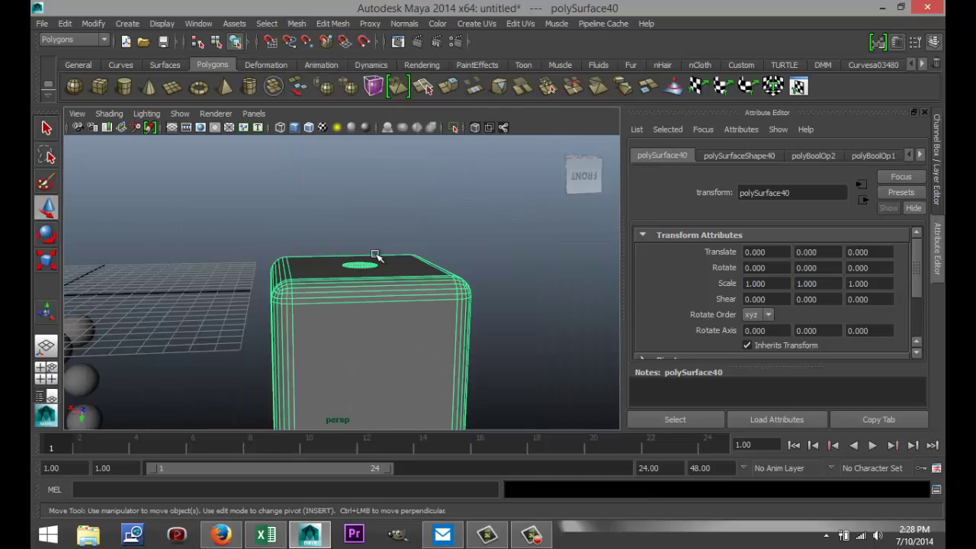
{"action": "left_click_drag", "start_coordinate": [376, 258], "coordinate": [125, 328], "text": "alt"}
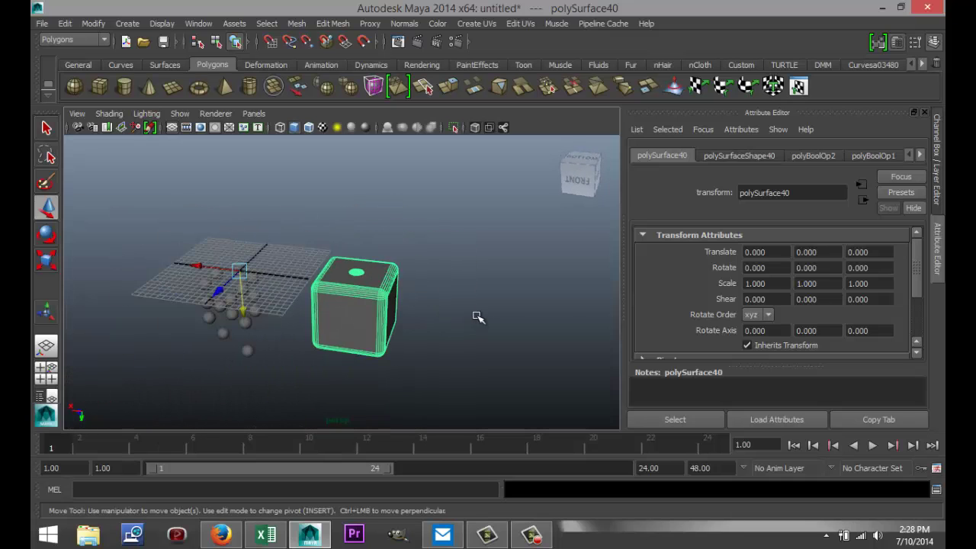
{"action": "left_click_drag", "start_coordinate": [505, 315], "coordinate": [536, 354], "text": "alt"}
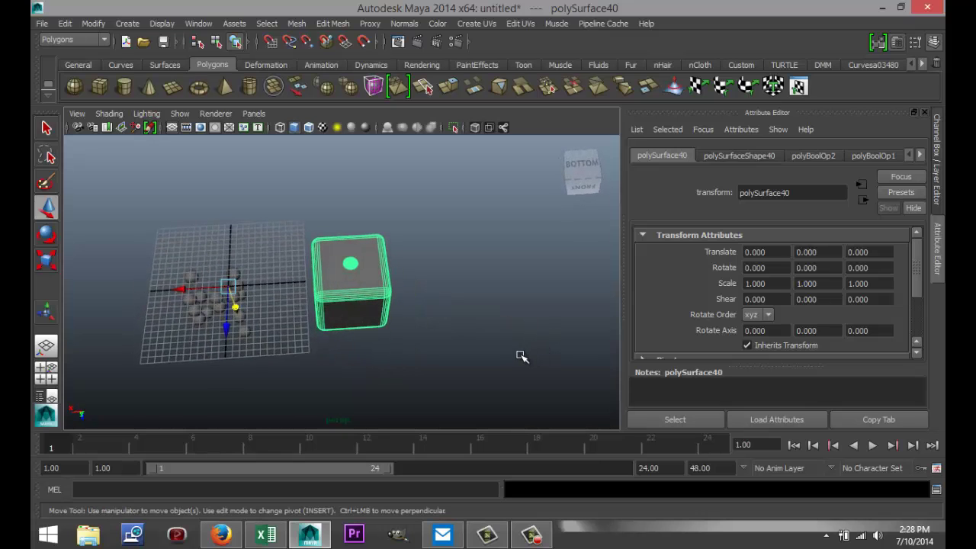
{"action": "left_click", "coordinate": [531, 536]}
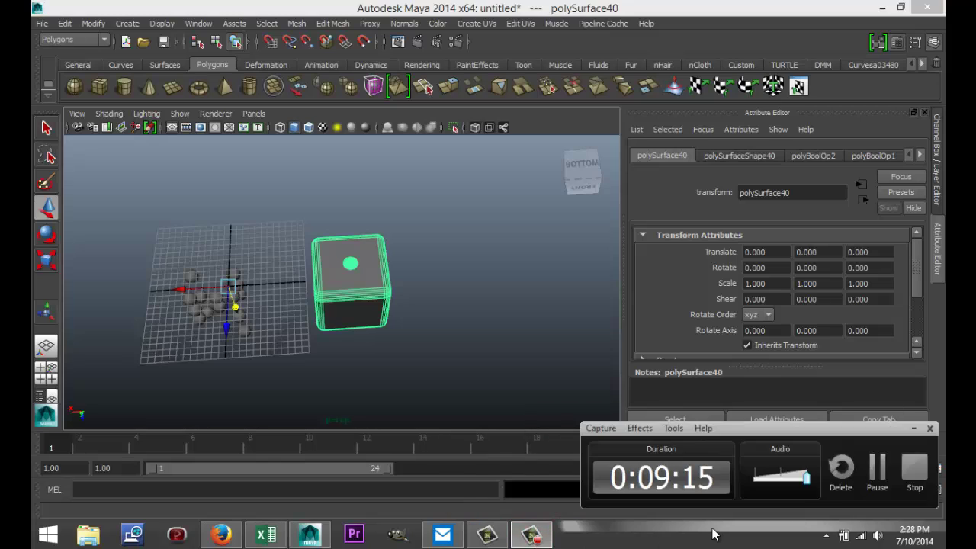
{"action": "left_click", "coordinate": [876, 471]}
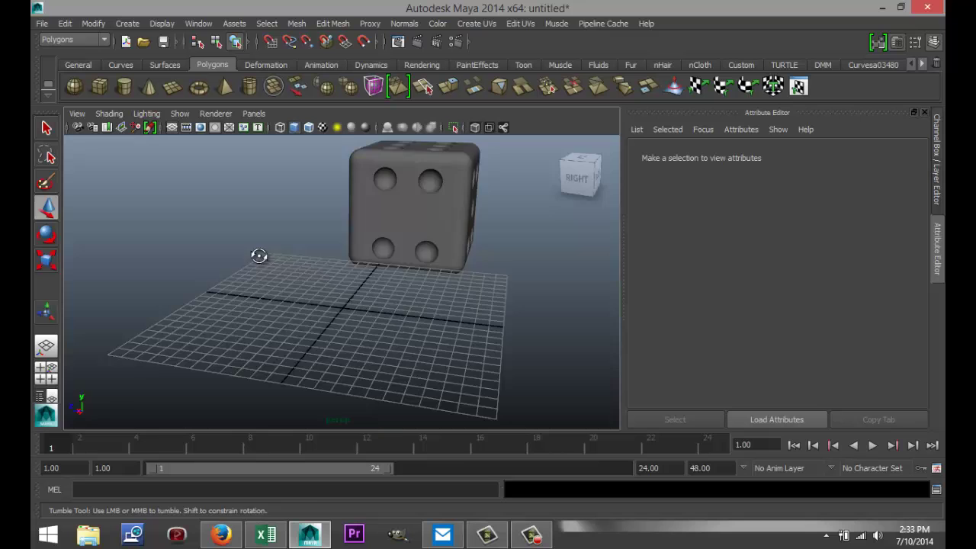
Step: Select the finished die polySurface44 and slide it along X to translate X 18.03
{"action": "left_click_drag", "start_coordinate": [257, 255], "coordinate": [99, 259], "text": "alt"}
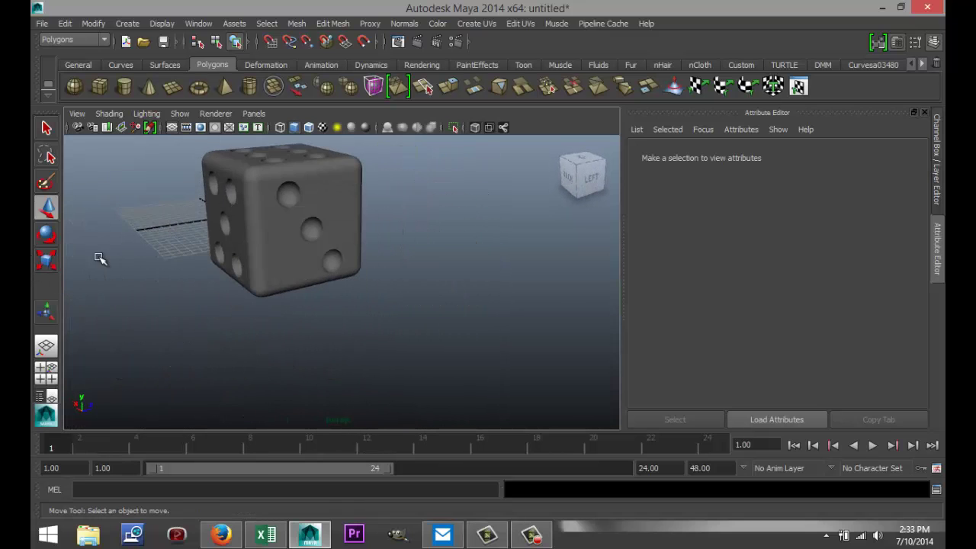
{"action": "left_click_drag", "start_coordinate": [282, 285], "coordinate": [234, 338], "text": "alt"}
{"action": "middle_click_drag", "start_coordinate": [233, 337], "coordinate": [479, 361], "text": "alt"}
{"action": "left_click", "coordinate": [461, 284]}
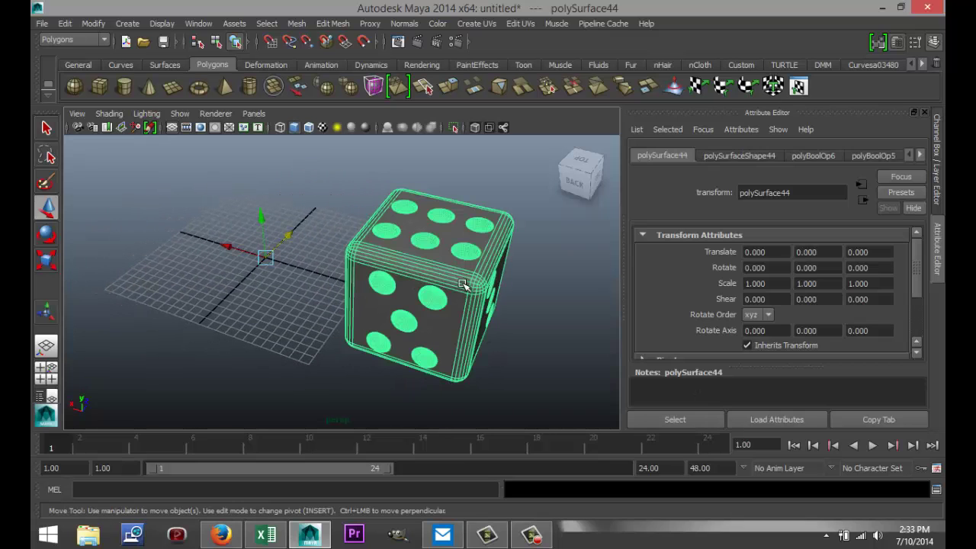
{"action": "left_click_drag", "start_coordinate": [226, 246], "coordinate": [119, 205]}
{"action": "left_click_drag", "start_coordinate": [246, 296], "coordinate": [430, 326], "text": "alt"}
Step: Assign a new Phong E material (phongE1) to the die and make its colour white
{"action": "right_click", "coordinate": [333, 208]}
{"action": "right_click_drag", "start_coordinate": [336, 228], "coordinate": [355, 489]}
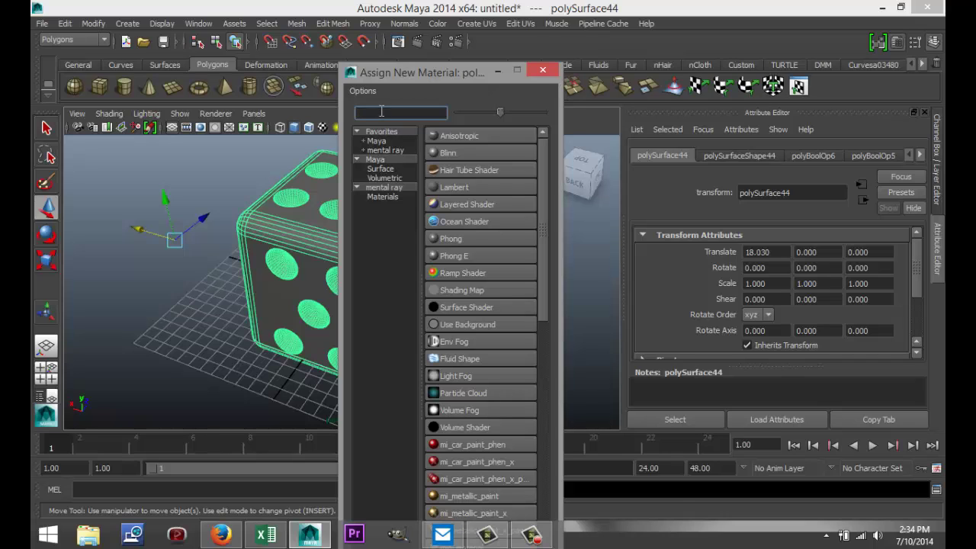
{"action": "type", "text": "ph"}
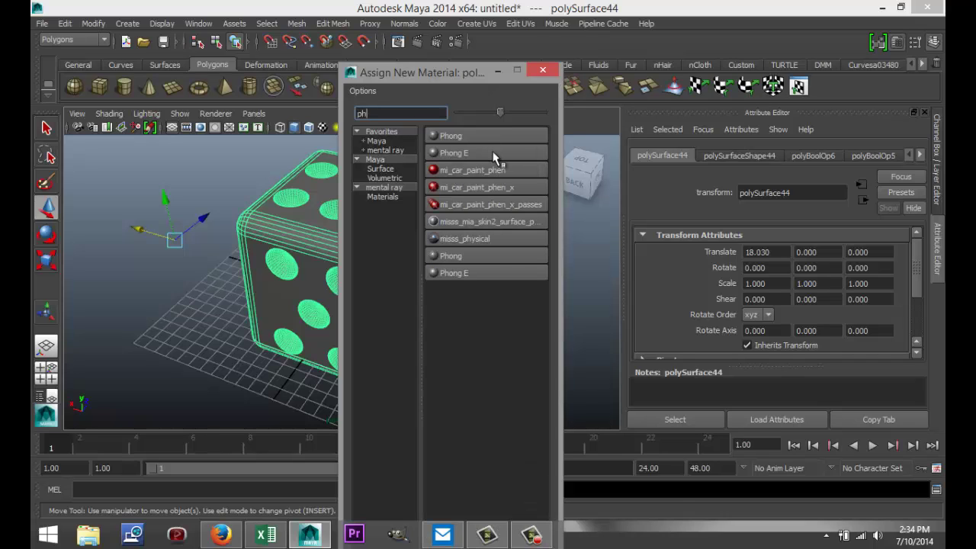
{"action": "left_click", "coordinate": [487, 153]}
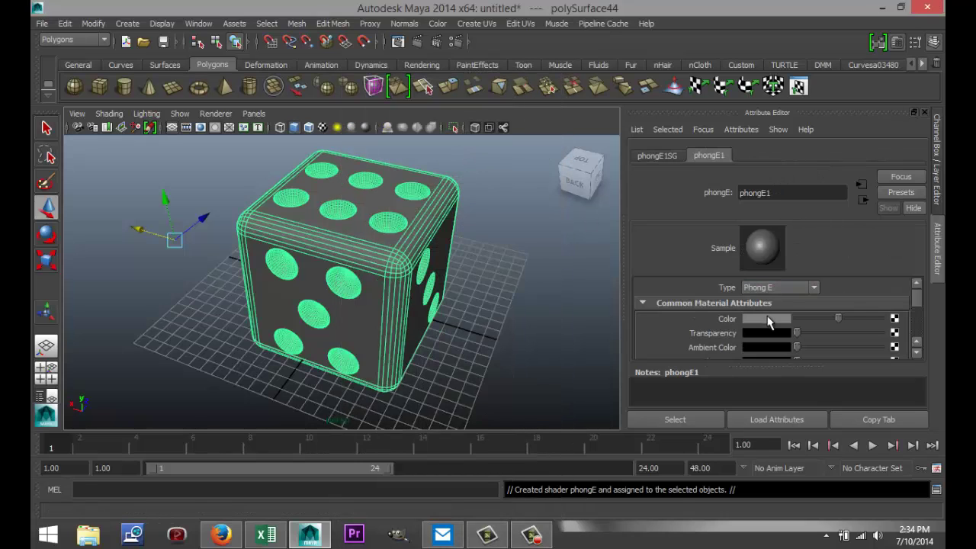
{"action": "left_click", "coordinate": [769, 320]}
{"action": "left_click", "coordinate": [846, 381]}
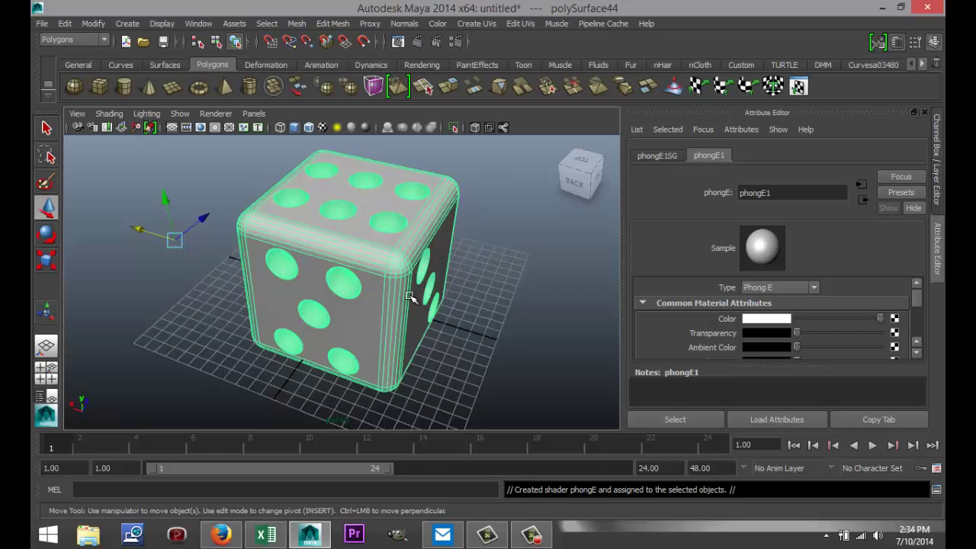
{"action": "scroll", "coordinate": [426, 310], "scroll_direction": "down", "scroll_amount": 3}
Step: Draw a polygon ground plane and move it along Z beneath the die
{"action": "left_click", "coordinate": [172, 86]}
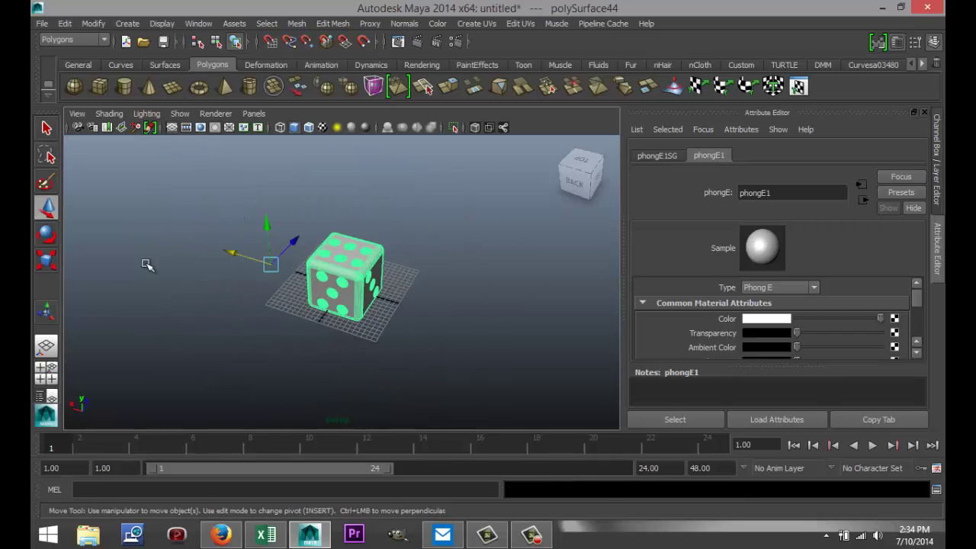
{"action": "left_click_drag", "start_coordinate": [106, 312], "coordinate": [448, 312]}
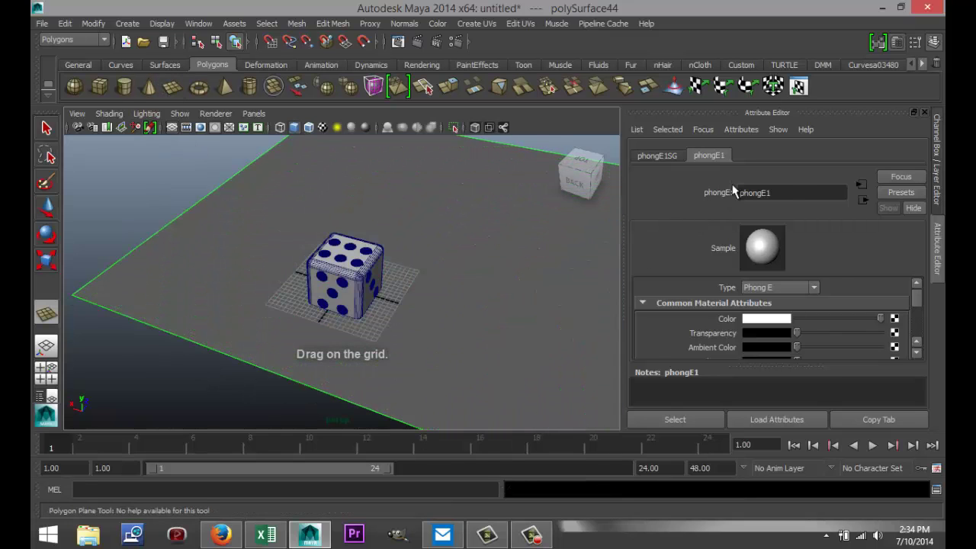
{"action": "left_click_drag", "start_coordinate": [458, 212], "coordinate": [351, 270]}
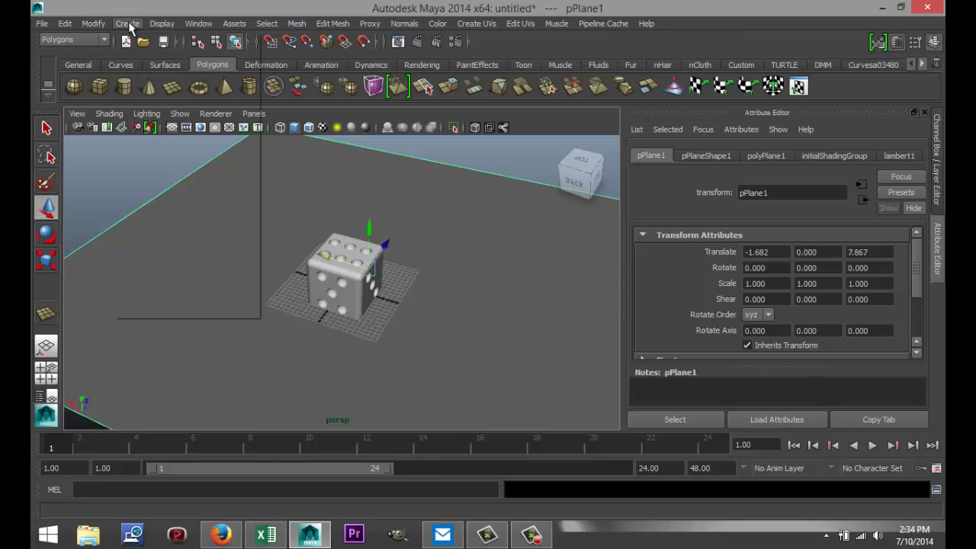
Step: Add a point light raised above and beside the die, then duplicate it as pointLight2 placed lower
{"action": "left_click", "coordinate": [127, 23]}
{"action": "mouse_move", "coordinate": [162, 85]}
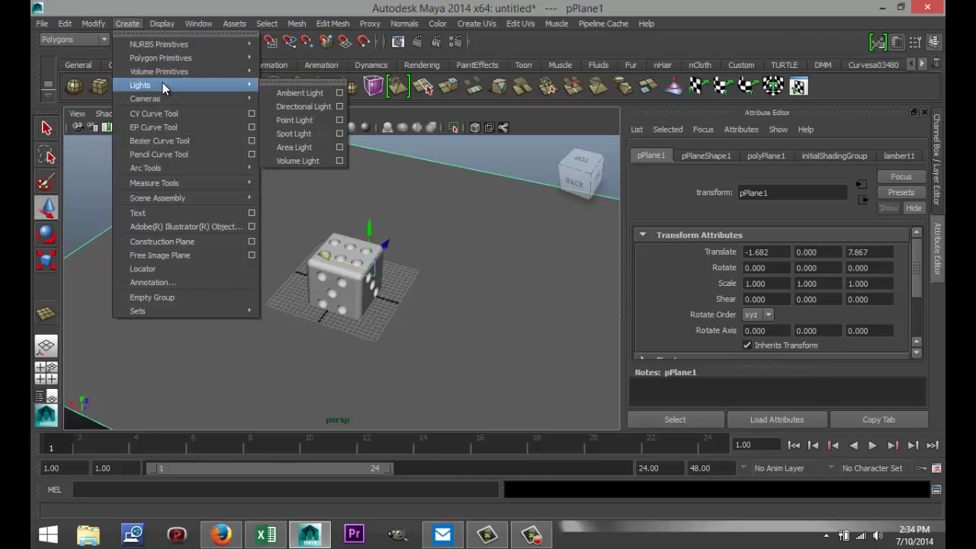
{"action": "left_click", "coordinate": [299, 120]}
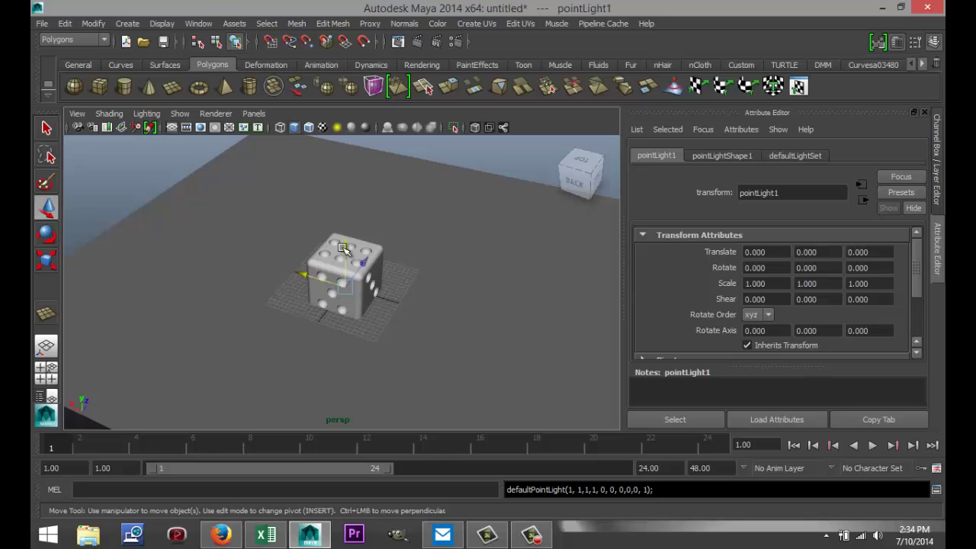
{"action": "left_click_drag", "start_coordinate": [346, 248], "coordinate": [347, 159]}
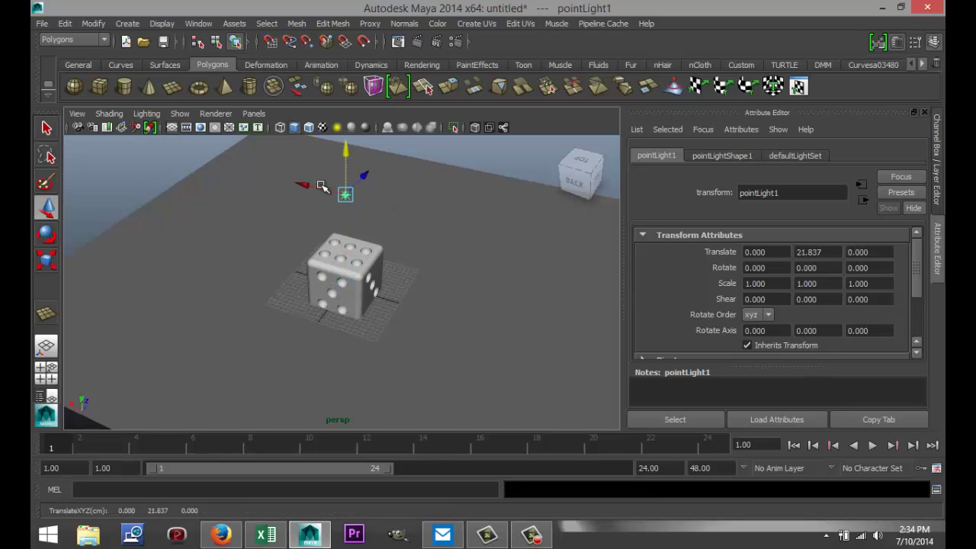
{"action": "left_click_drag", "start_coordinate": [305, 185], "coordinate": [446, 246]}
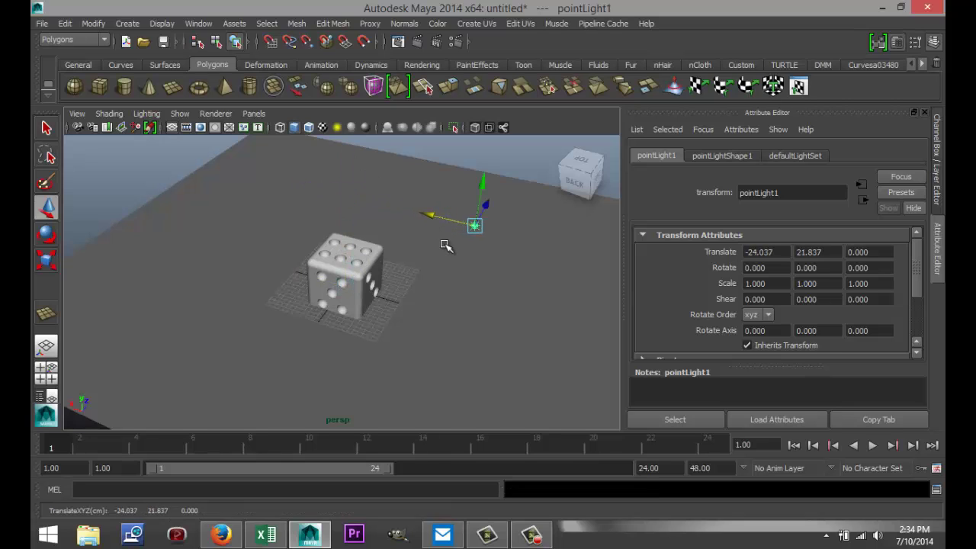
{"action": "key", "text": "ctrl+d"}
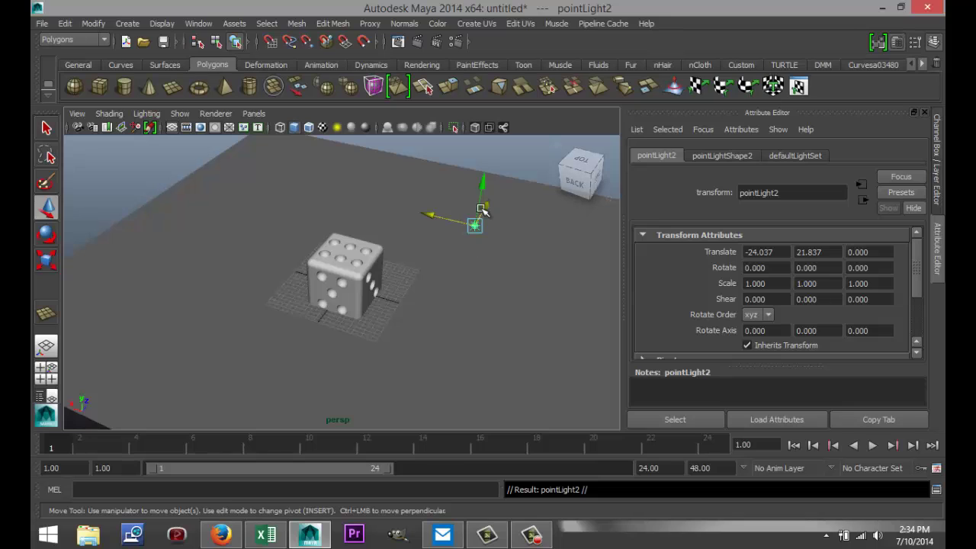
{"action": "left_click_drag", "start_coordinate": [484, 206], "coordinate": [415, 320]}
Step: Select pointLight2 and check its Shadows section: depth map shadows on at resolution 512
{"action": "left_click", "coordinate": [479, 232]}
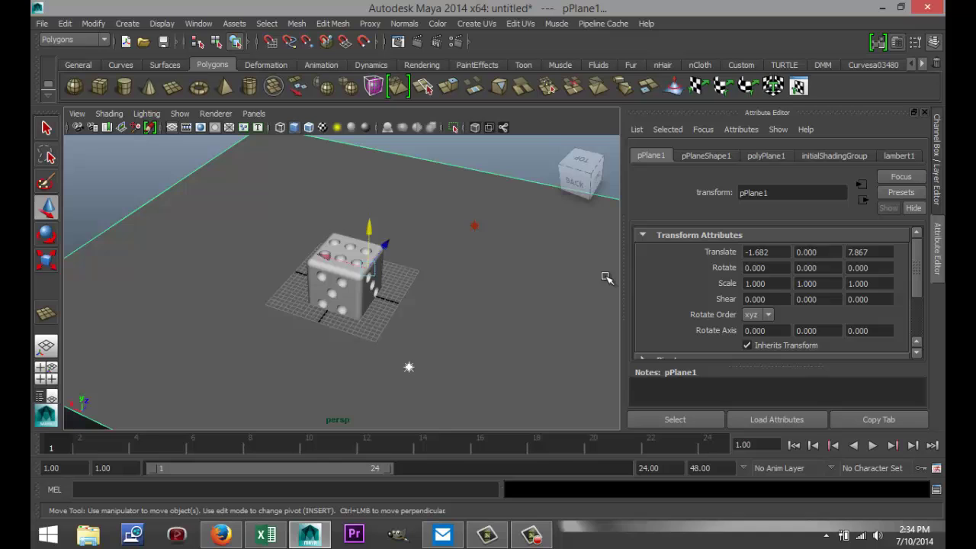
{"action": "left_click", "coordinate": [472, 224]}
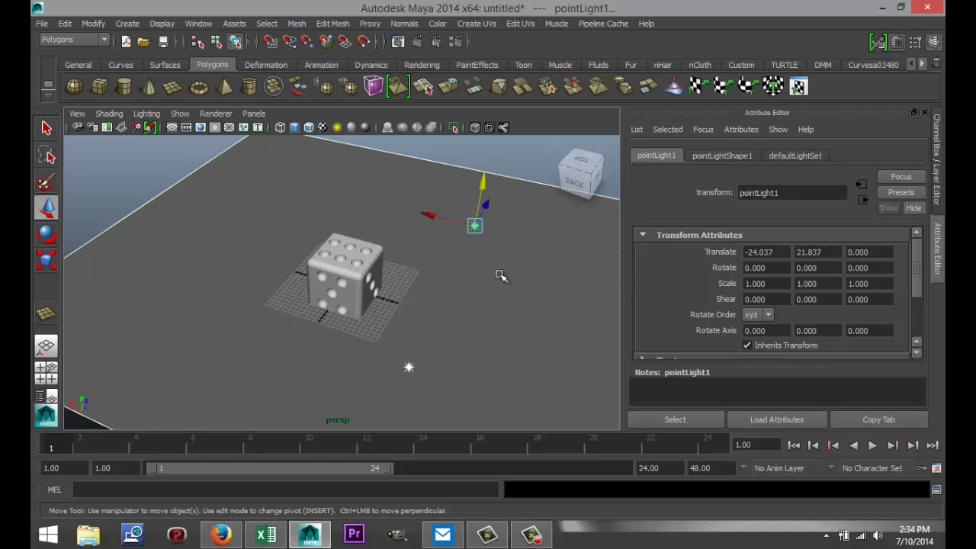
{"action": "left_click", "coordinate": [513, 356]}
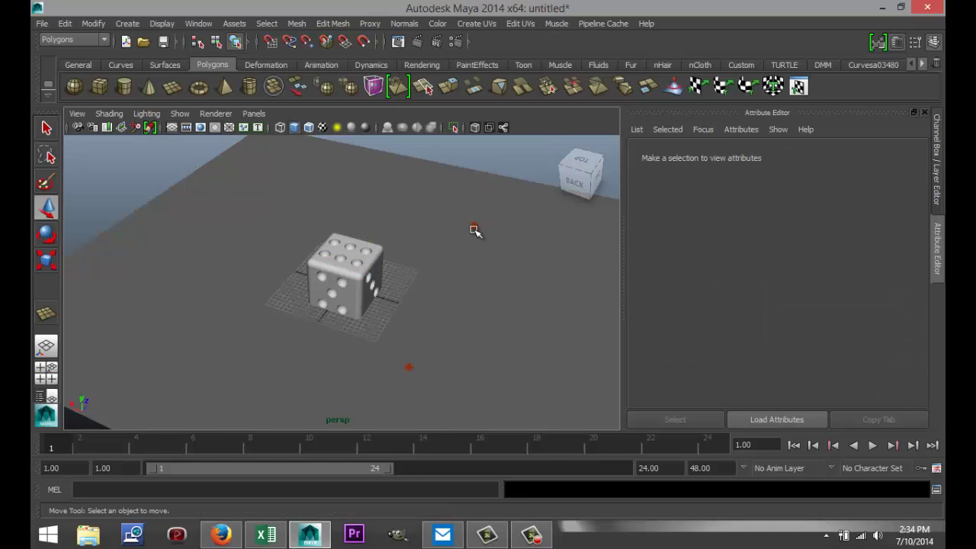
{"action": "left_click", "coordinate": [474, 225]}
{"action": "left_click", "coordinate": [408, 367]}
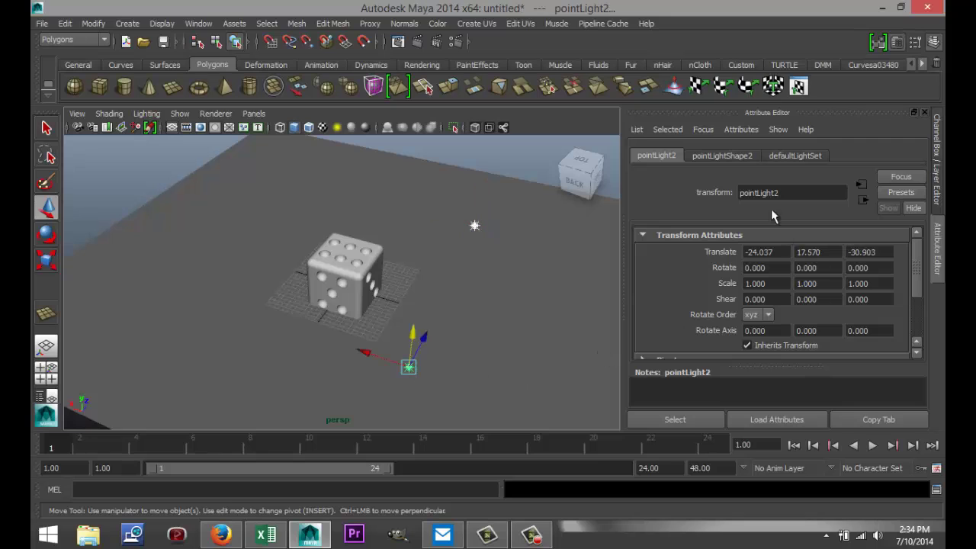
{"action": "left_click", "coordinate": [742, 159]}
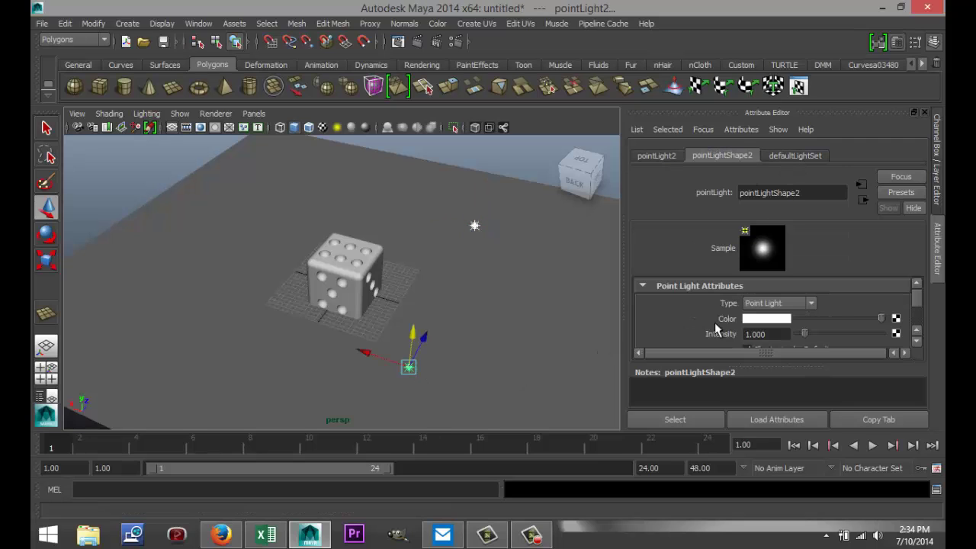
{"action": "scroll", "coordinate": [715, 320], "scroll_direction": "down", "scroll_amount": 3}
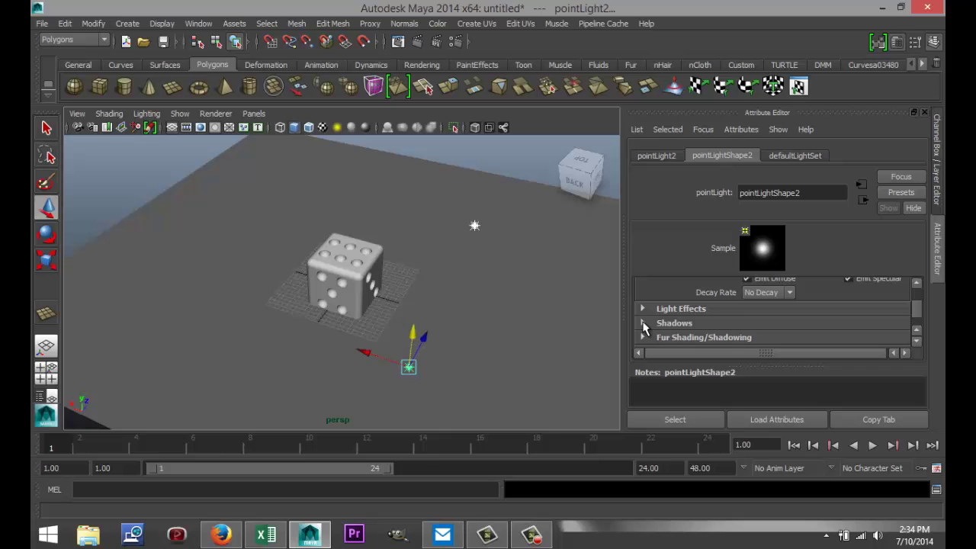
{"action": "left_click", "coordinate": [642, 323]}
{"action": "scroll", "coordinate": [747, 329], "scroll_direction": "down", "scroll_amount": 2}
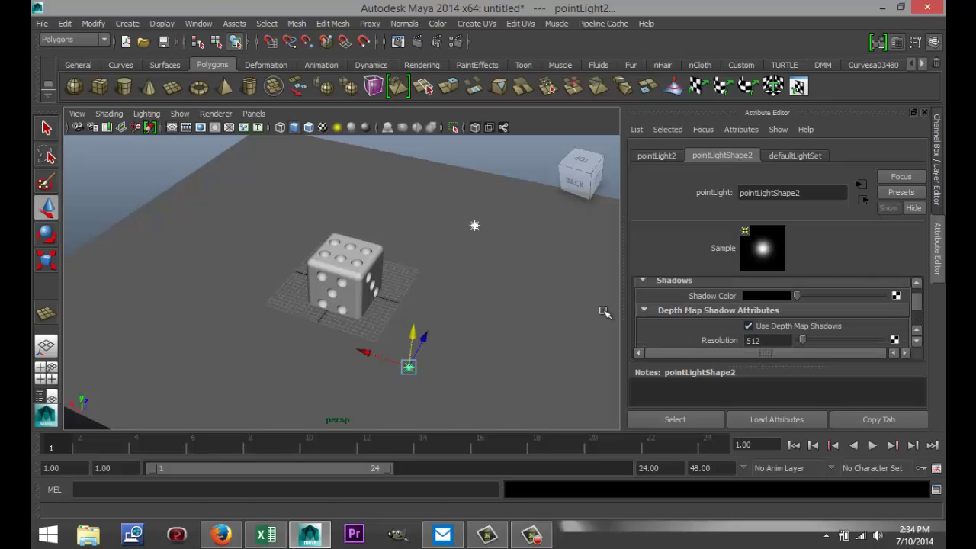
{"action": "left_click_drag", "start_coordinate": [509, 315], "coordinate": [381, 282], "text": "alt"}
Step: Lift the die and rotate it about 44.6° on Z and roughly −37° on Y
{"action": "left_click", "coordinate": [347, 270]}
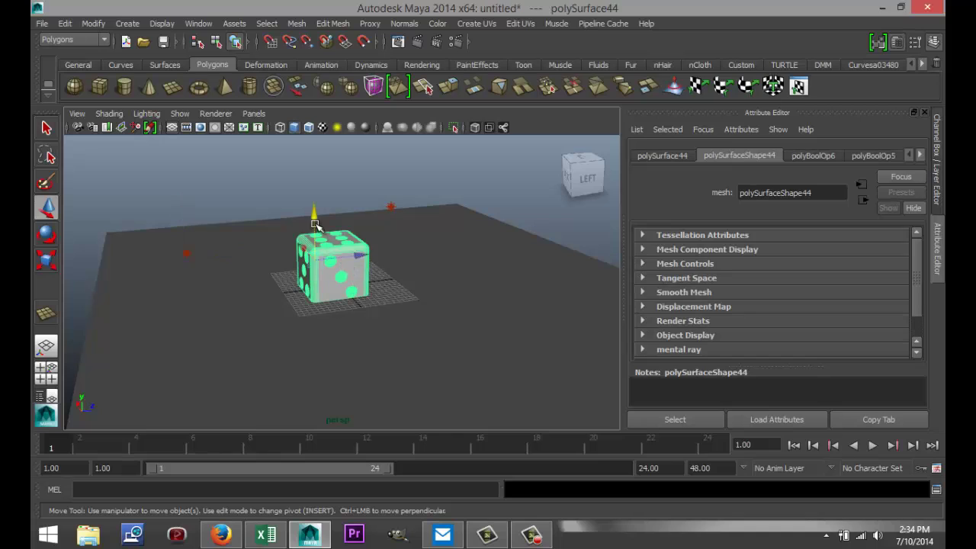
{"action": "left_click_drag", "start_coordinate": [316, 225], "coordinate": [316, 206]}
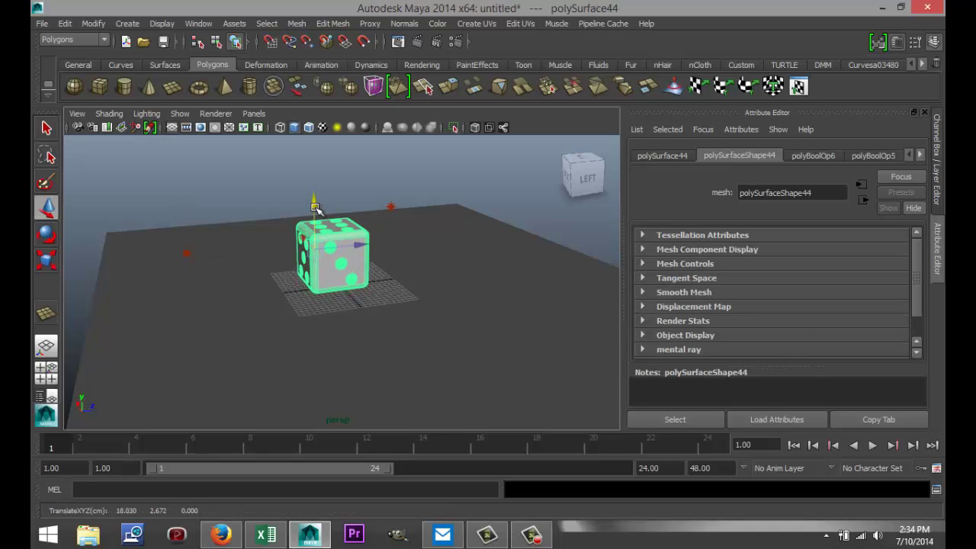
{"action": "key", "text": "e"}
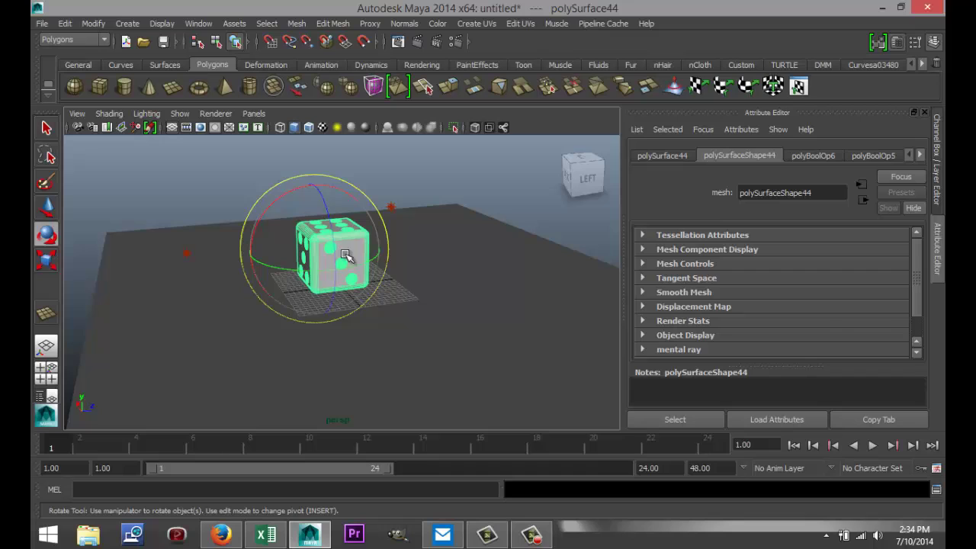
{"action": "left_click_drag", "start_coordinate": [316, 199], "coordinate": [322, 134]}
{"action": "key", "text": "w"}
{"action": "key", "text": "e"}
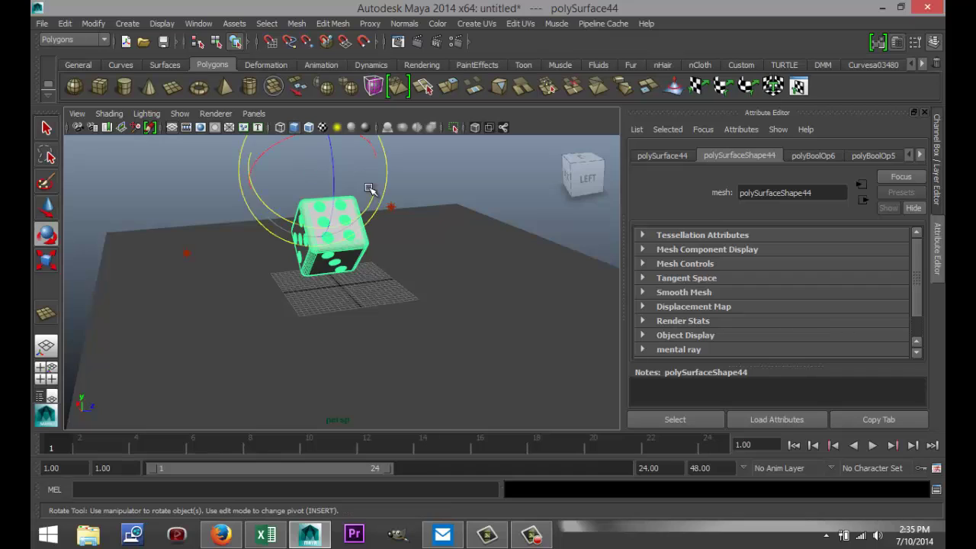
{"action": "left_click_drag", "start_coordinate": [352, 206], "coordinate": [329, 221]}
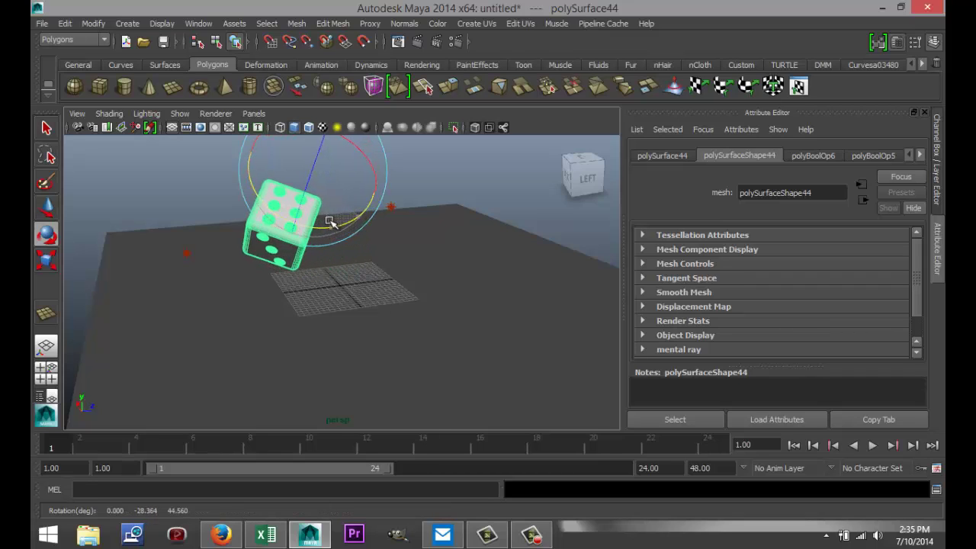
Step: Lower the die vertically in the front view to Y 15.77, just above the ground plane
{"action": "left_click", "coordinate": [46, 373]}
{"action": "key", "text": "space"}
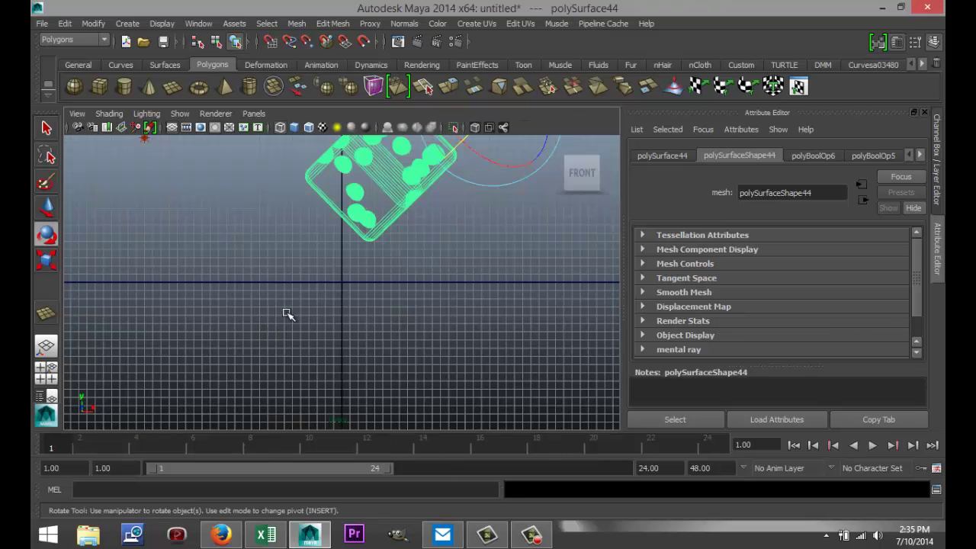
{"action": "key", "text": "w"}
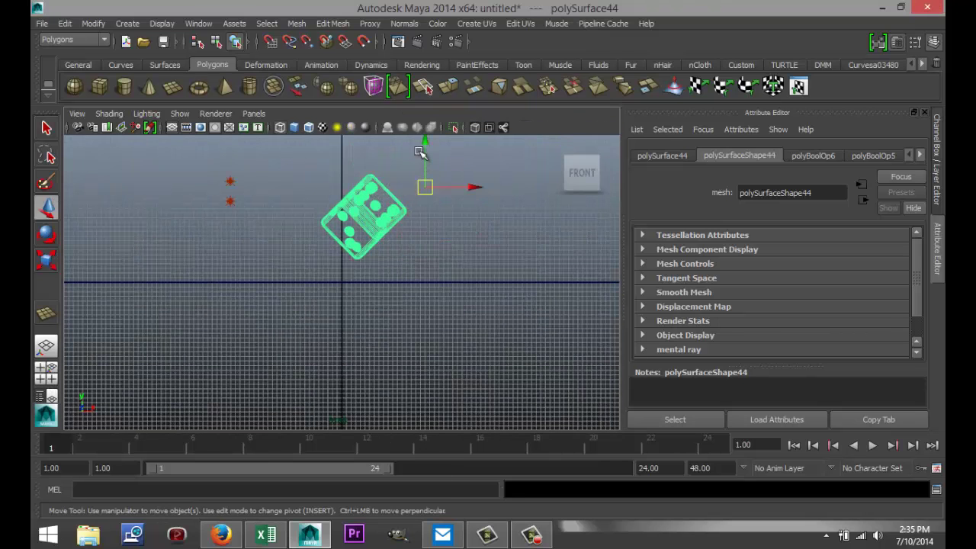
{"action": "left_click", "coordinate": [425, 145]}
{"action": "left_click_drag", "start_coordinate": [426, 145], "coordinate": [428, 168]}
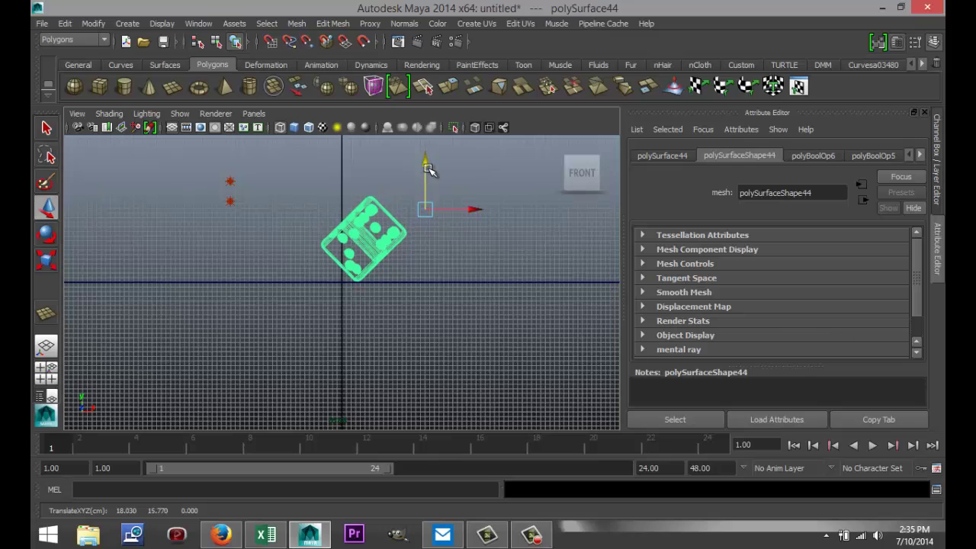
{"action": "left_click", "coordinate": [46, 372]}
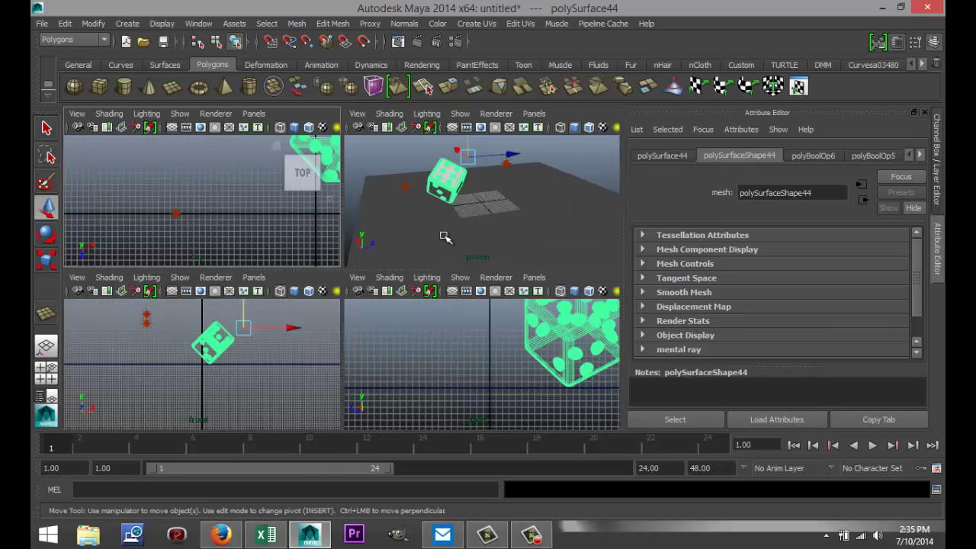
{"action": "key", "text": "space"}
{"action": "left_click_drag", "start_coordinate": [408, 305], "coordinate": [366, 300], "text": "alt"}
Step: Scale the ground plane pPlane1 uniformly to about 6.049
{"action": "left_click", "coordinate": [492, 339]}
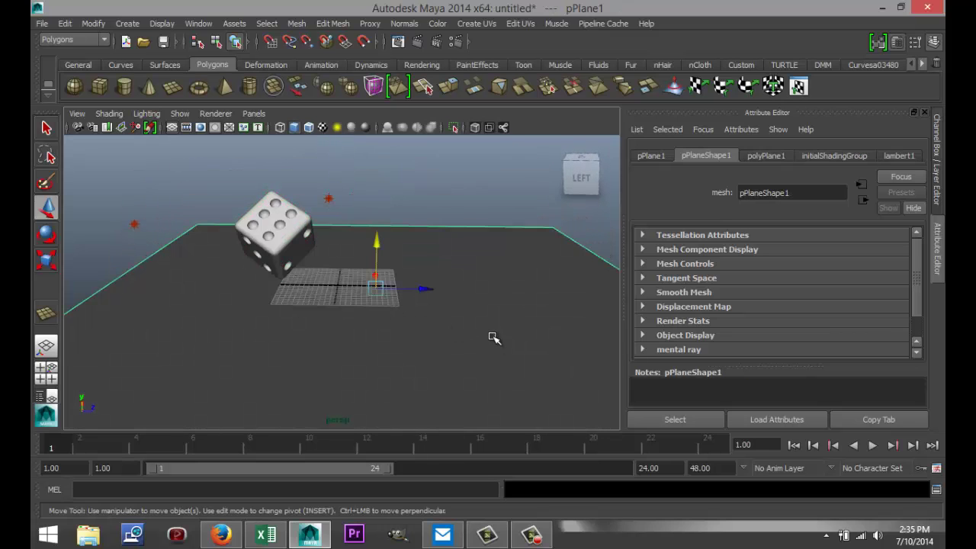
{"action": "key", "text": "r"}
{"action": "left_click_drag", "start_coordinate": [377, 290], "coordinate": [455, 333]}
{"action": "key", "text": "f"}
{"action": "left_click_drag", "start_coordinate": [348, 286], "coordinate": [570, 285]}
{"action": "left_click_drag", "start_coordinate": [349, 285], "coordinate": [564, 270]}
{"action": "key", "text": "ctrl+z"}
{"action": "key", "text": "f"}
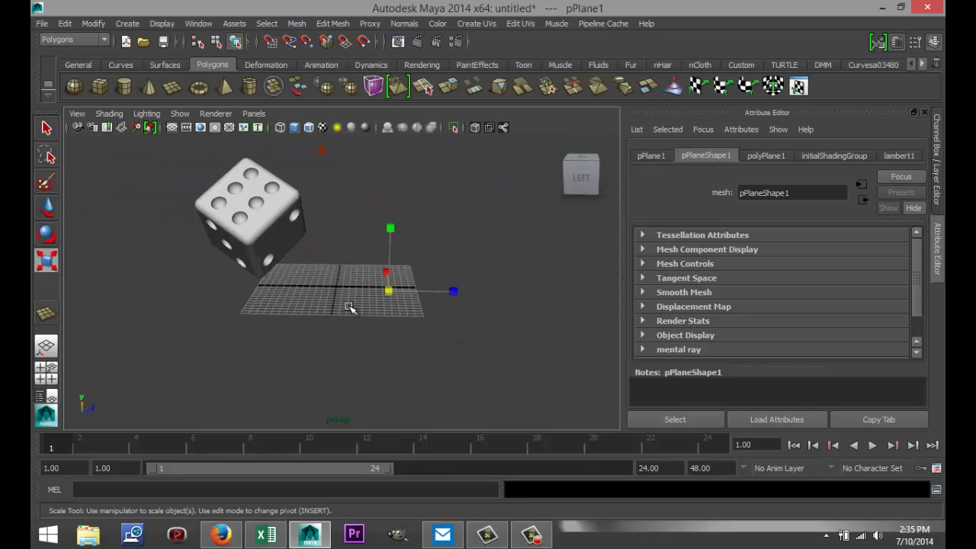
Step: Orbit and dolly the perspective camera in close to the tilted die
{"action": "left_click_drag", "start_coordinate": [352, 297], "coordinate": [443, 327], "text": "alt"}
{"action": "scroll", "coordinate": [427, 329], "scroll_direction": "up", "scroll_amount": 2}
{"action": "scroll", "coordinate": [428, 328], "scroll_direction": "up", "scroll_amount": 2}
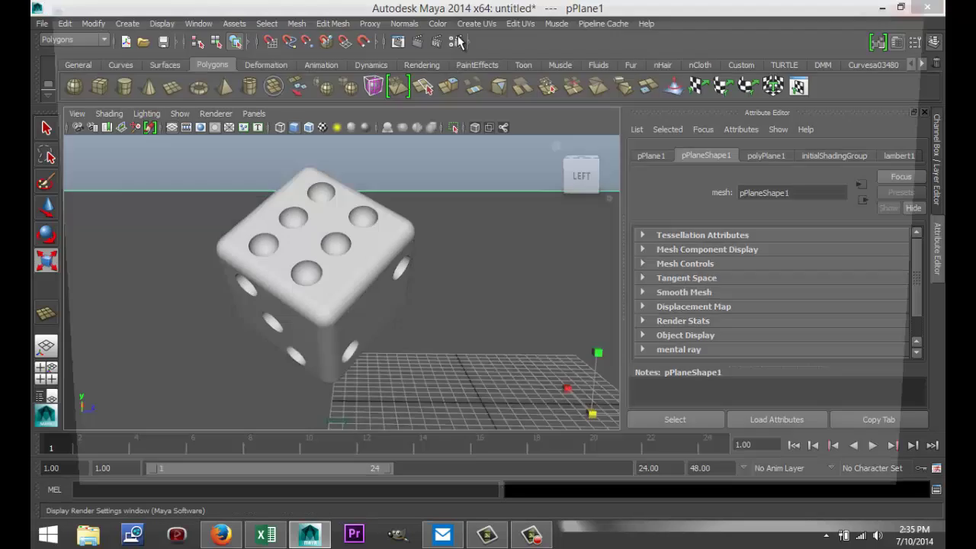
Step: Switch the renderer to mental ray and raise render Quality from 0.25 to about 1.1
{"action": "left_click", "coordinate": [457, 42]}
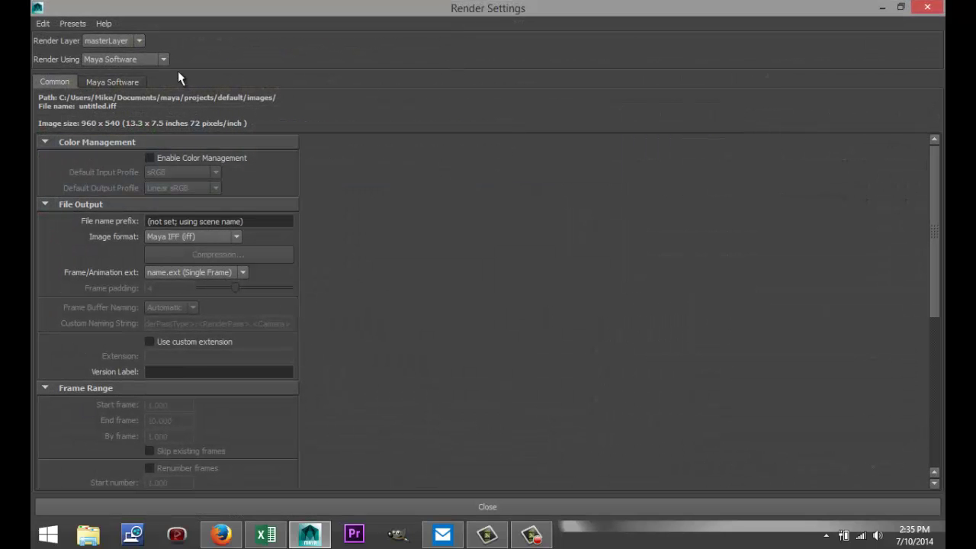
{"action": "left_click", "coordinate": [163, 60]}
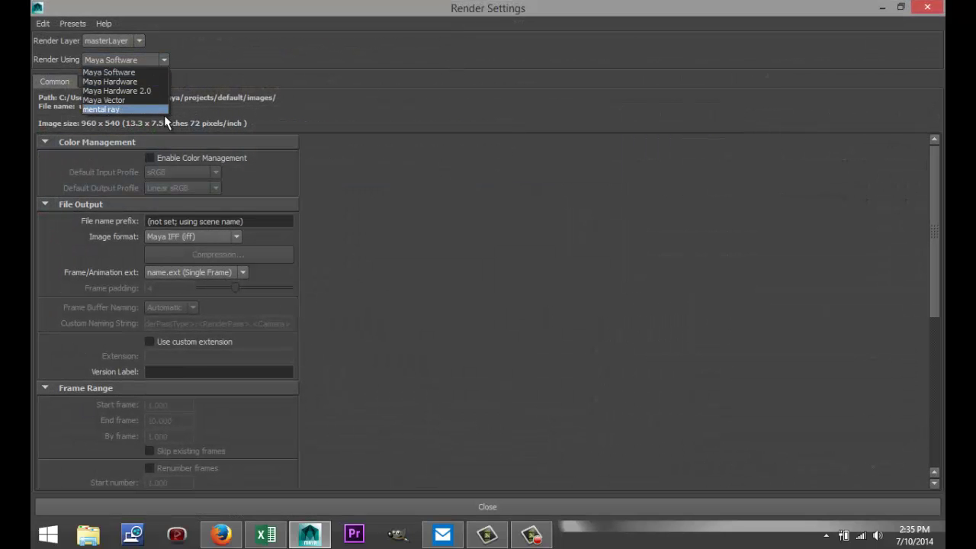
{"action": "left_click", "coordinate": [114, 109]}
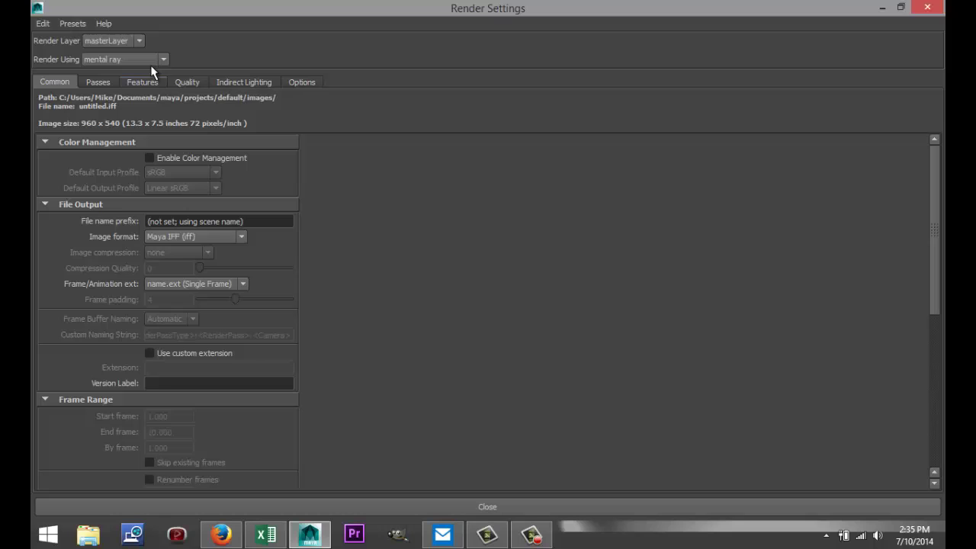
{"action": "left_click", "coordinate": [189, 84]}
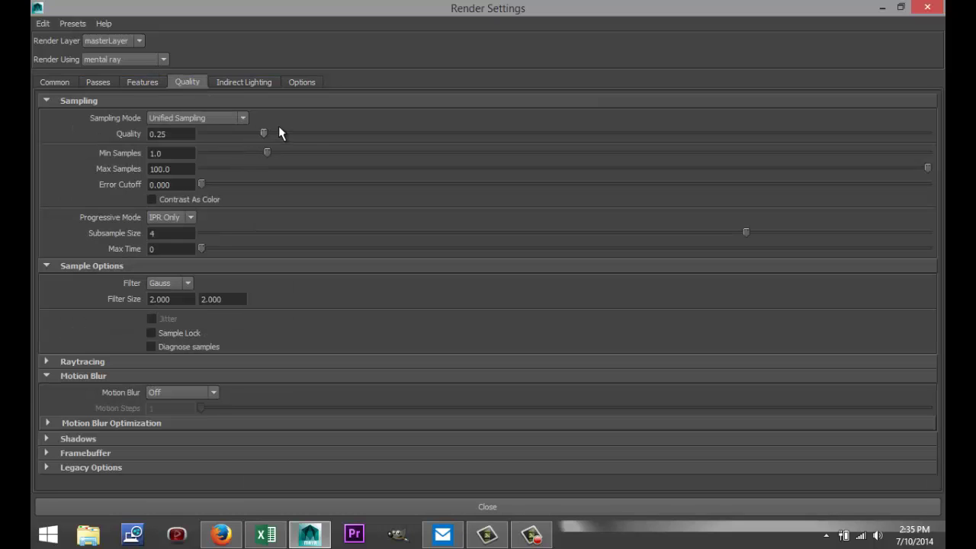
{"action": "left_click_drag", "start_coordinate": [279, 133], "coordinate": [621, 145]}
Step: Set the output image size preset to HD 1080 (1920×1080)
{"action": "left_click", "coordinate": [57, 83]}
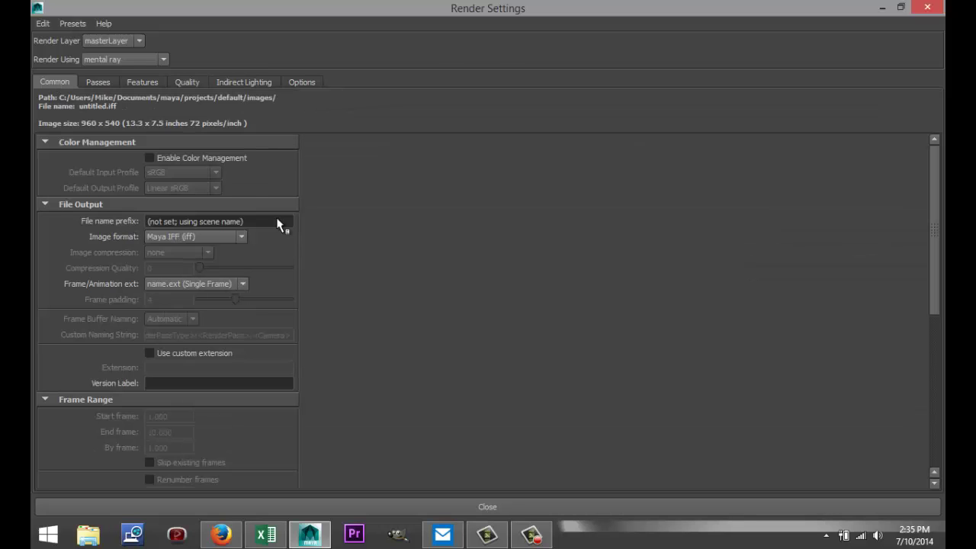
{"action": "scroll", "coordinate": [279, 223], "scroll_direction": "down", "scroll_amount": 8}
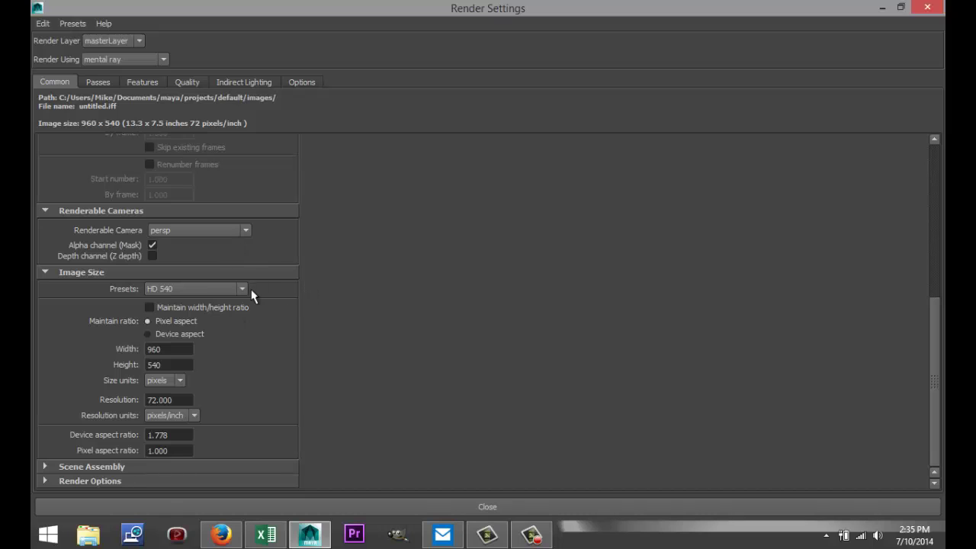
{"action": "left_click", "coordinate": [243, 289]}
{"action": "scroll", "coordinate": [244, 323], "scroll_direction": "down", "scroll_amount": 3}
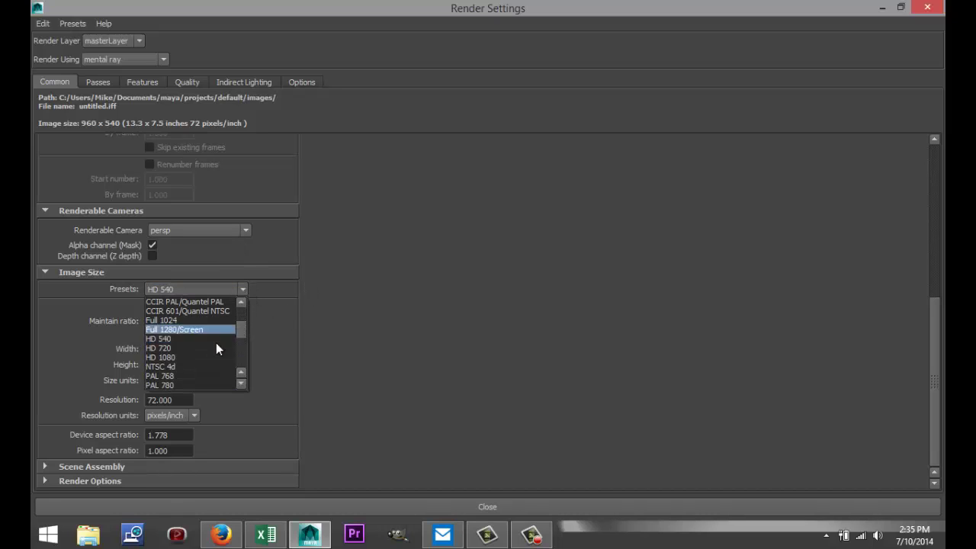
{"action": "left_click", "coordinate": [211, 357]}
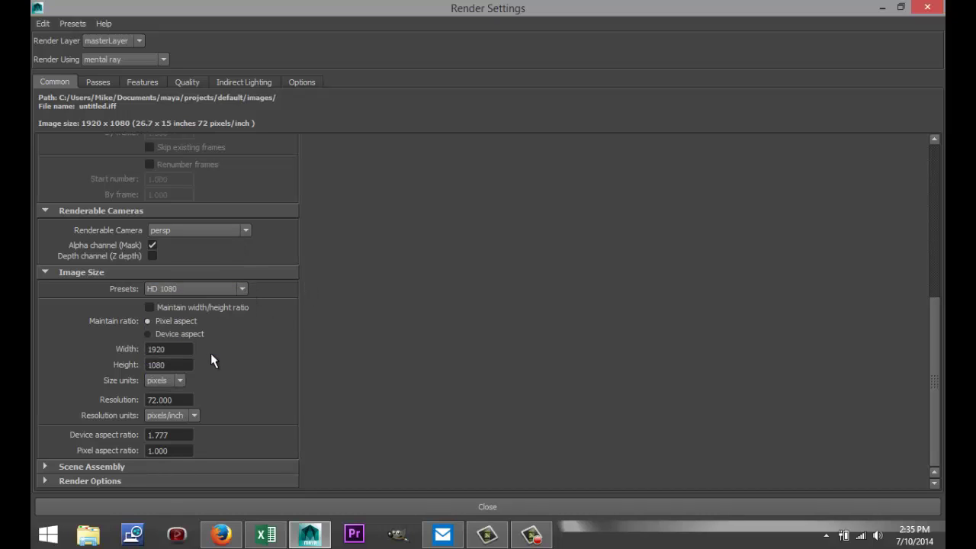
{"action": "left_click", "coordinate": [881, 10]}
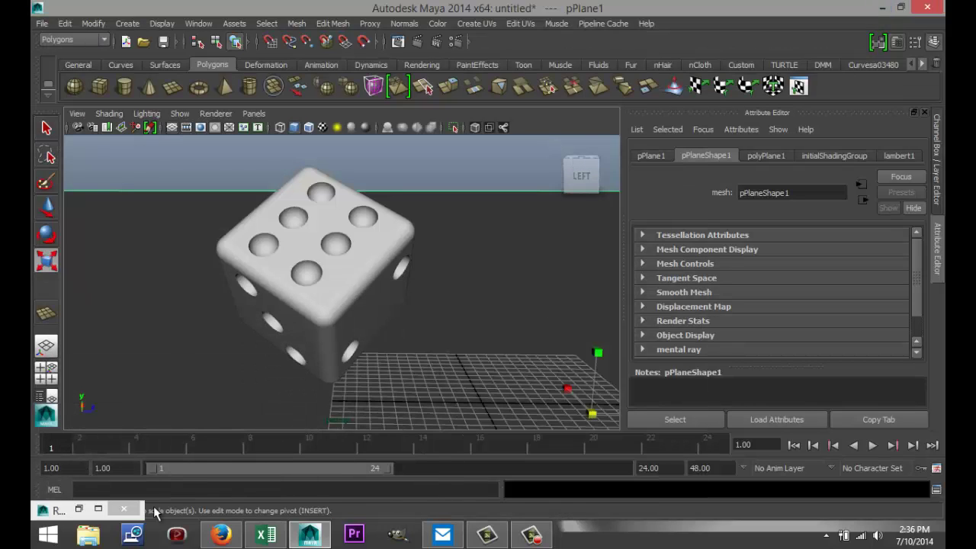
Step: Close Render Settings and render the current frame with mental ray
{"action": "left_click", "coordinate": [124, 508]}
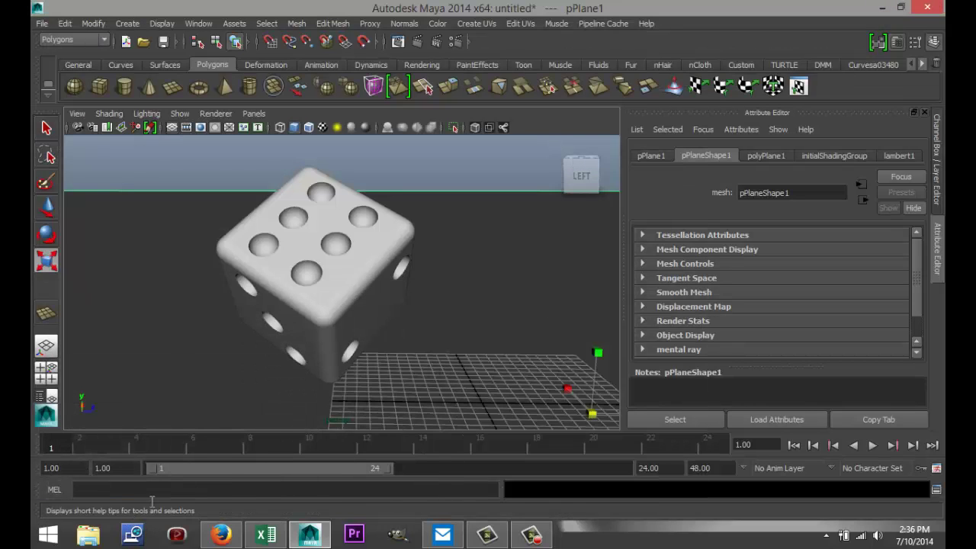
{"action": "left_click", "coordinate": [416, 44]}
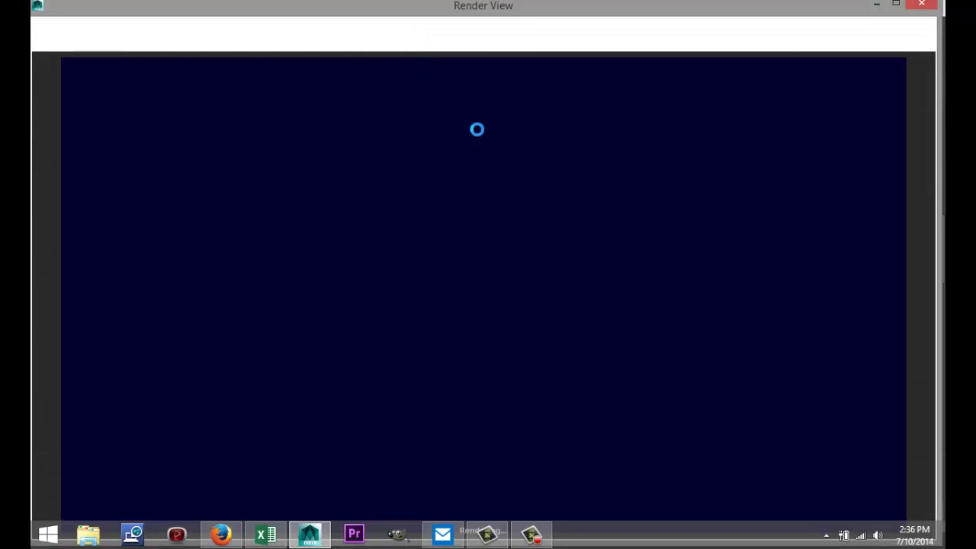